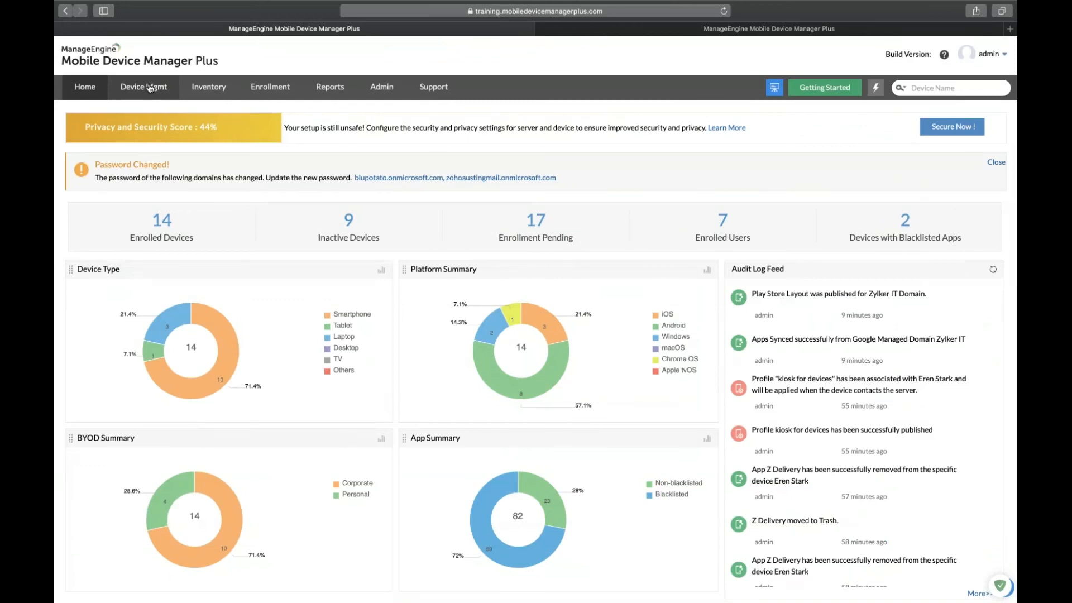
Go to Device Mgmt and open the App Repository listing the 54 managed apps.
left_click(150, 88)
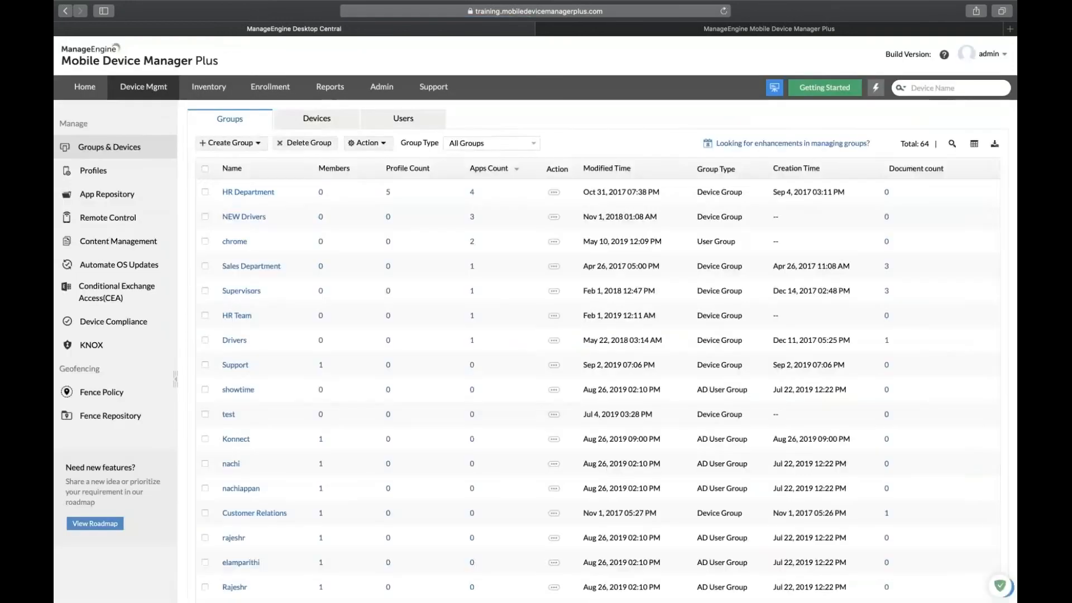
left_click(105, 194)
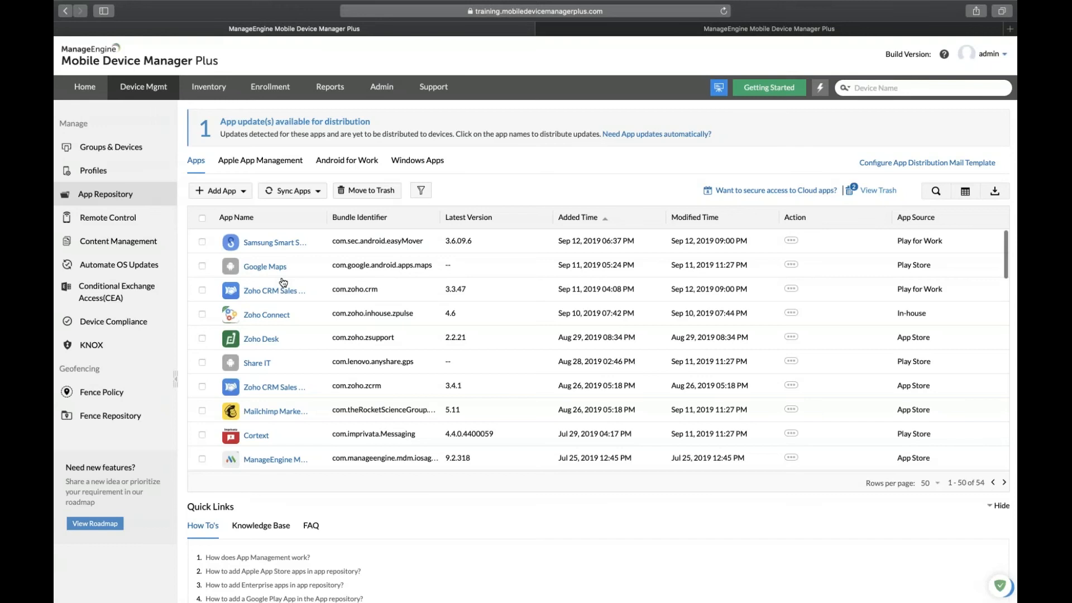
Start adding an Apple Store App and search the App Store for 'Zoho creator'.
left_click(239, 192)
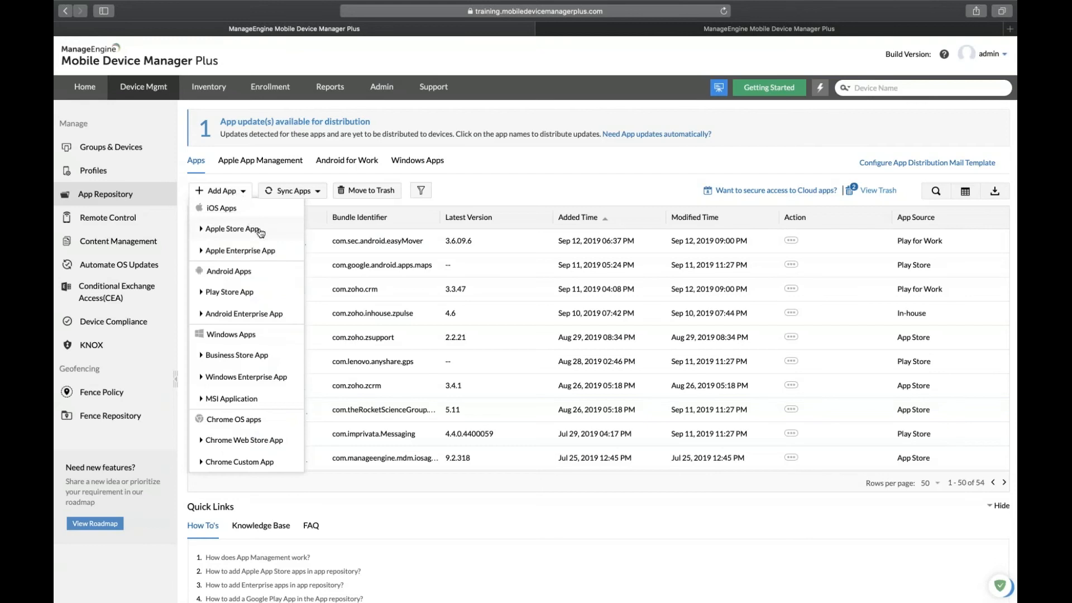
left_click(260, 233)
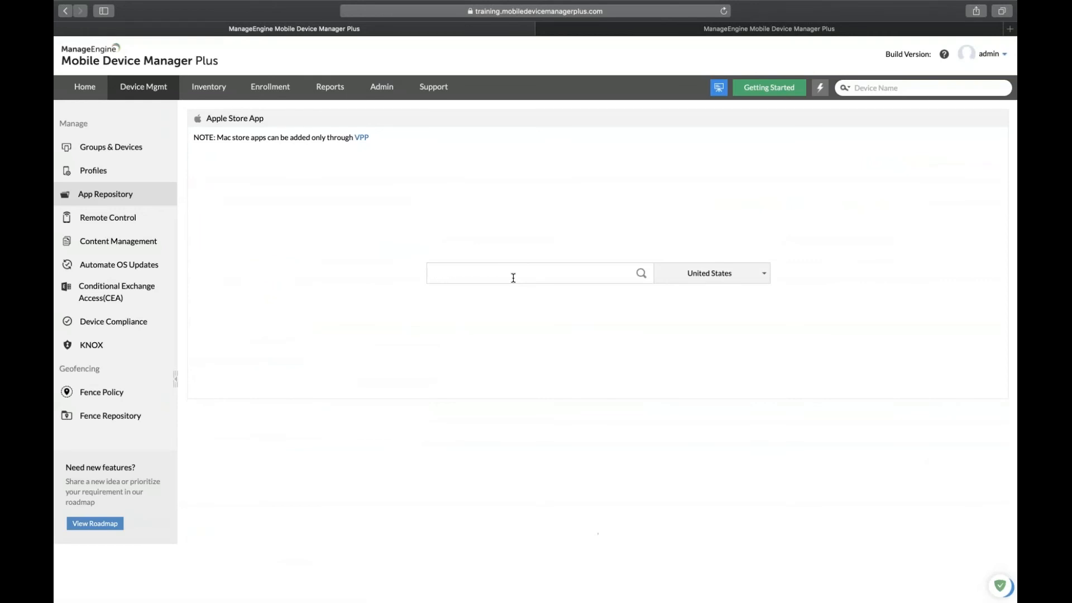
type("Zoho cre")
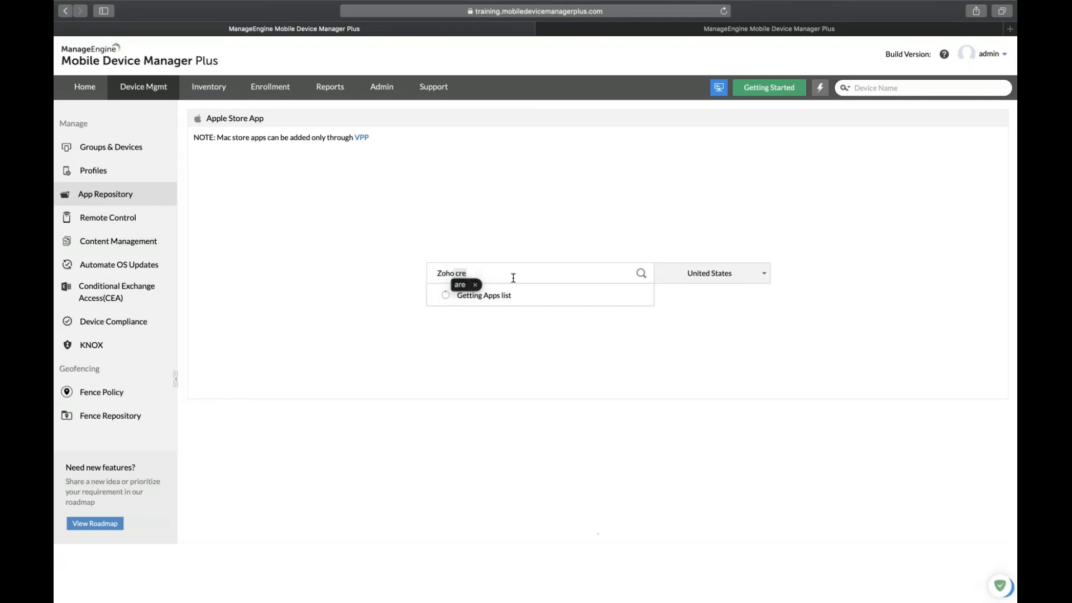
type("ator")
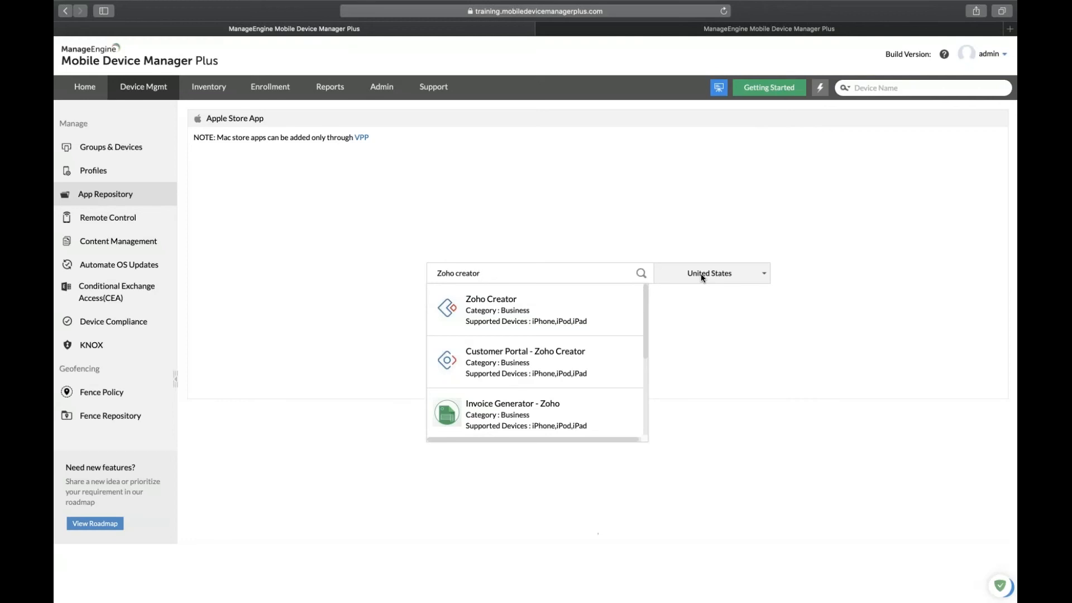
Choose Zoho Creator from the results and continue to App Policies with both policies enabled.
left_click(560, 305)
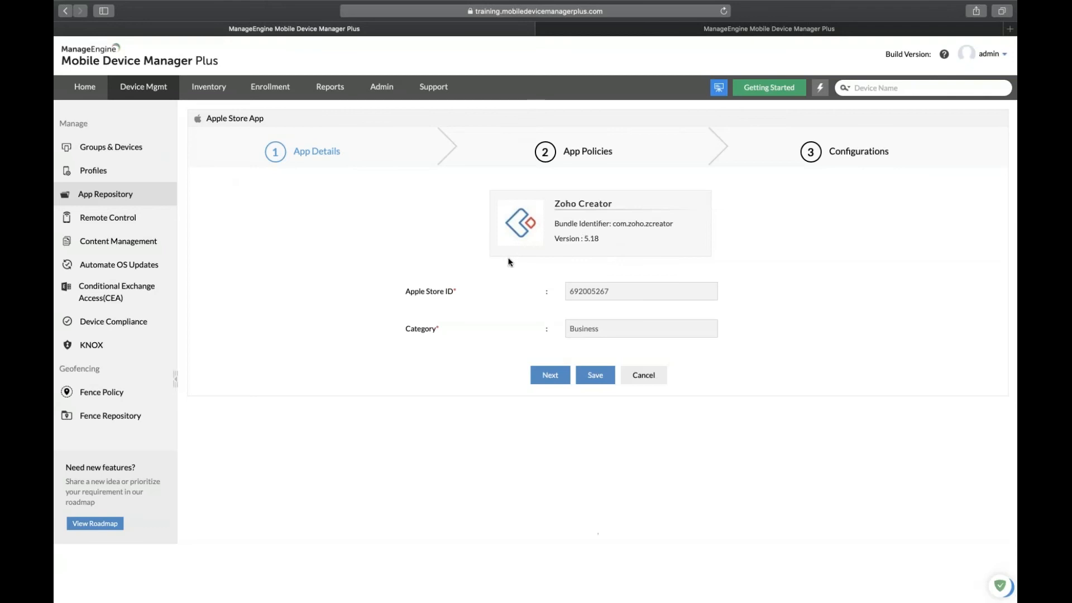
left_click(552, 380)
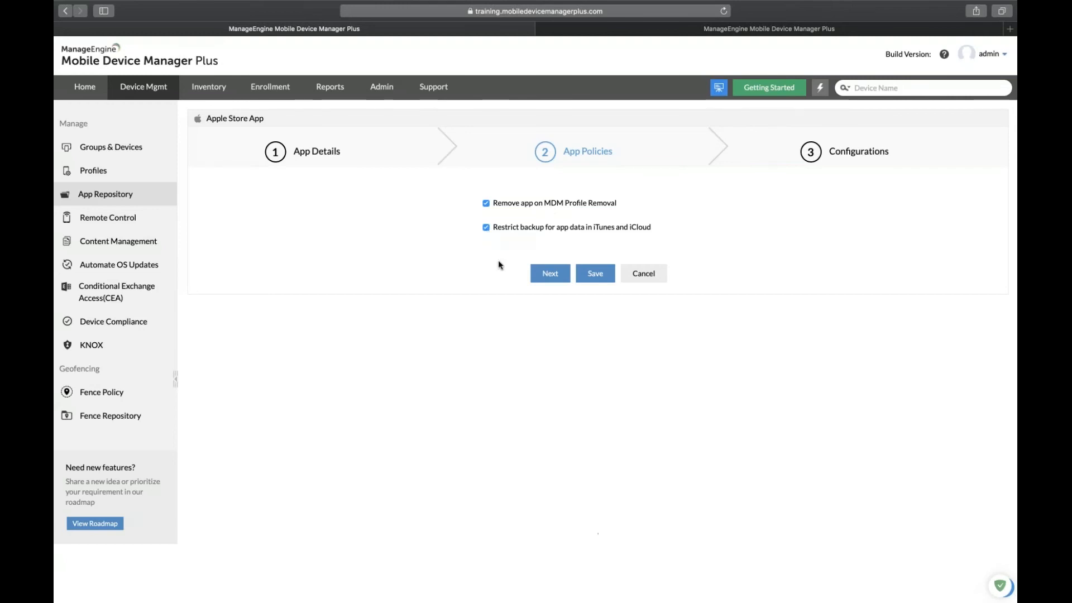
Skip configuration data and save Zoho Creator into the App Repository.
left_click(553, 281)
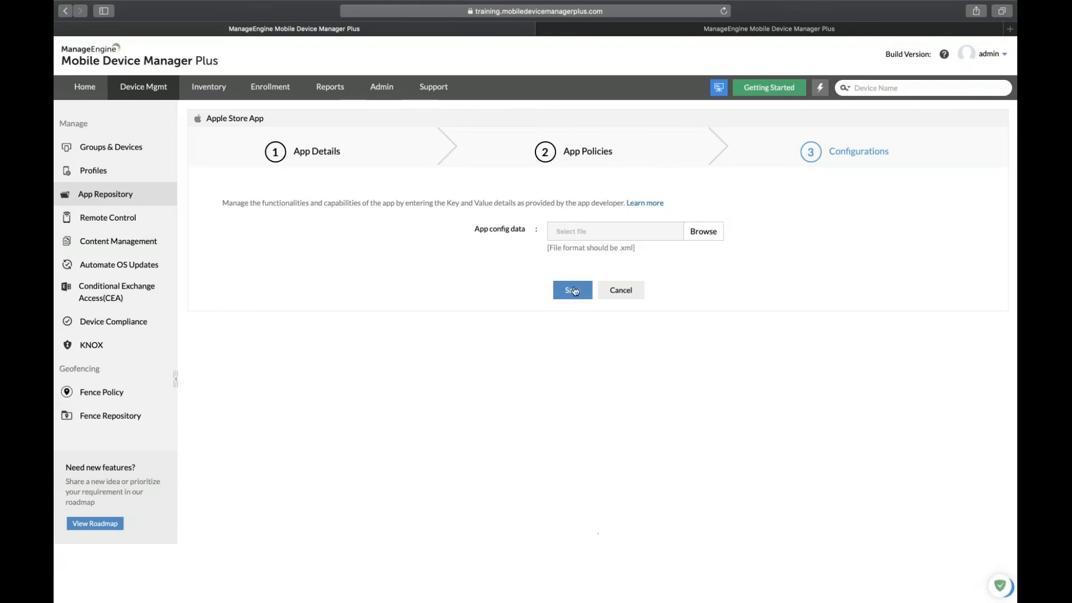
left_click(615, 299)
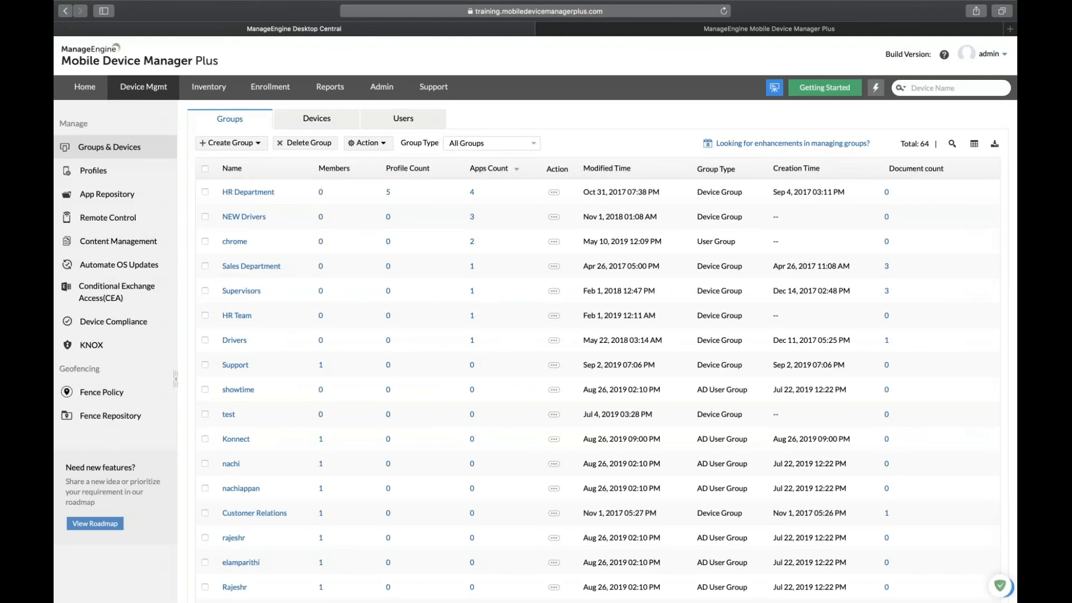
Tick only the Konnect group in the Groups list and open its Action dropdown.
left_click(205, 216)
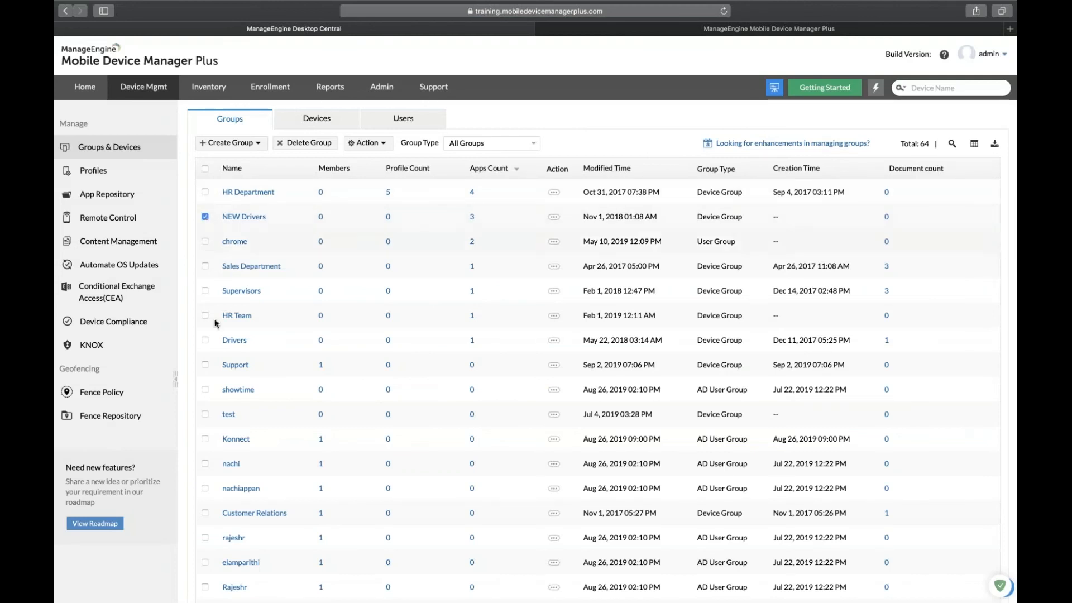
left_click(205, 217)
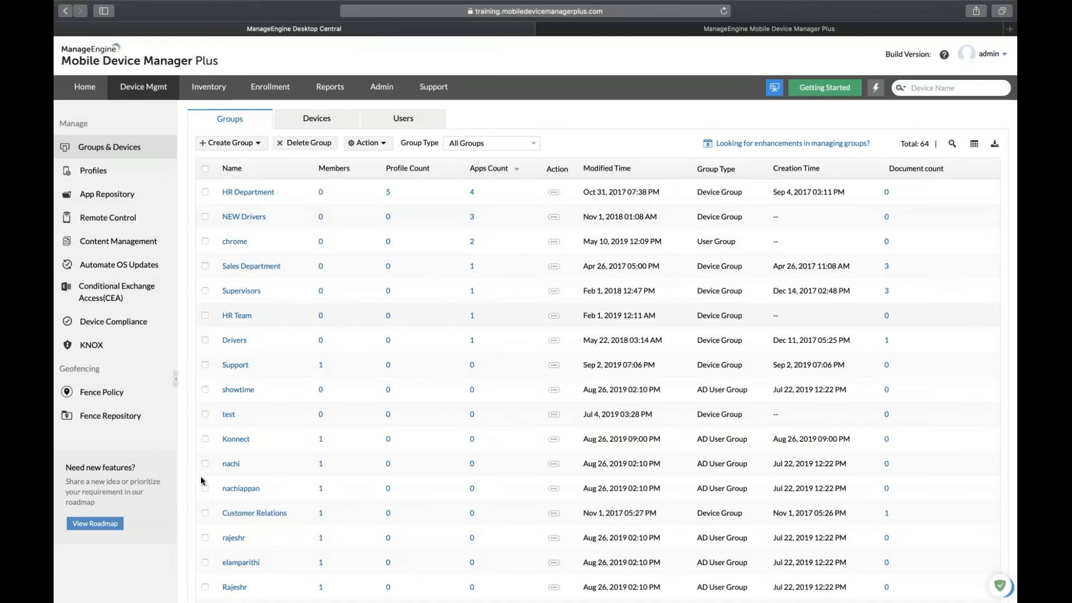
left_click(205, 439)
left_click(367, 143)
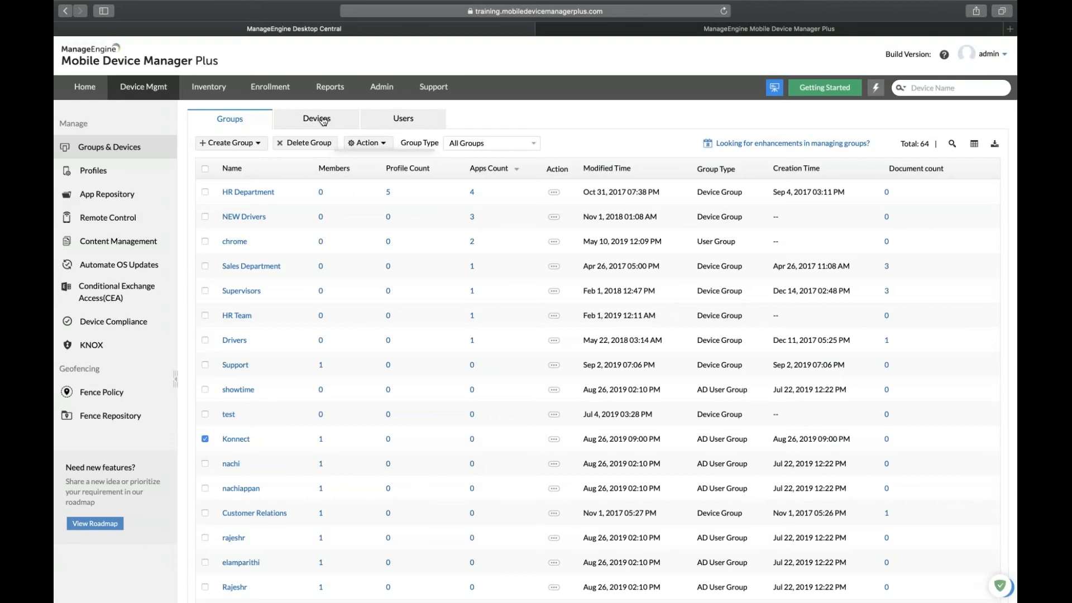
left_click(323, 121)
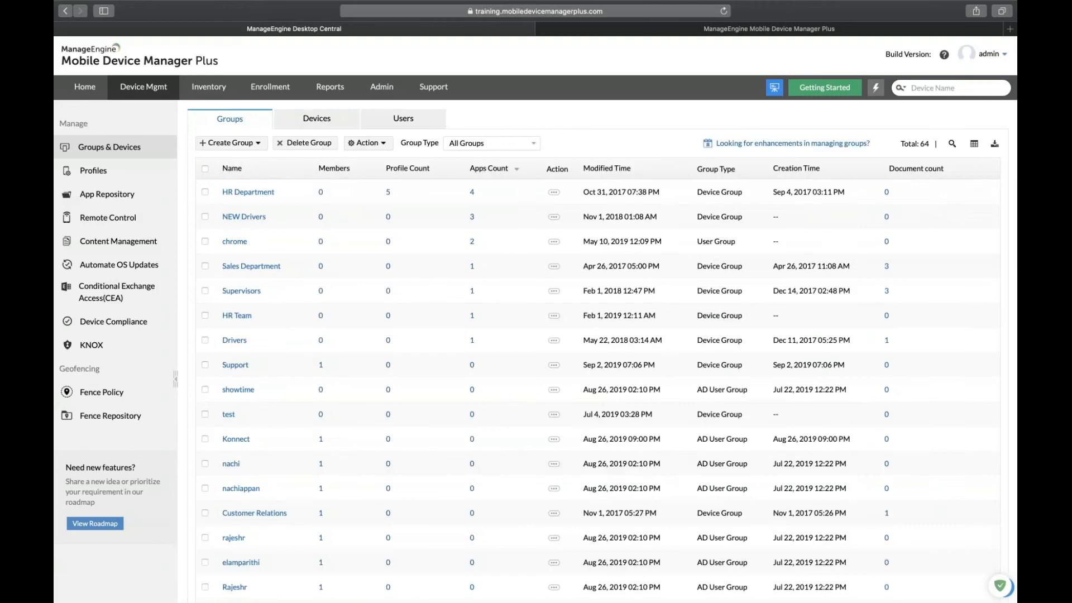
left_click(205, 438)
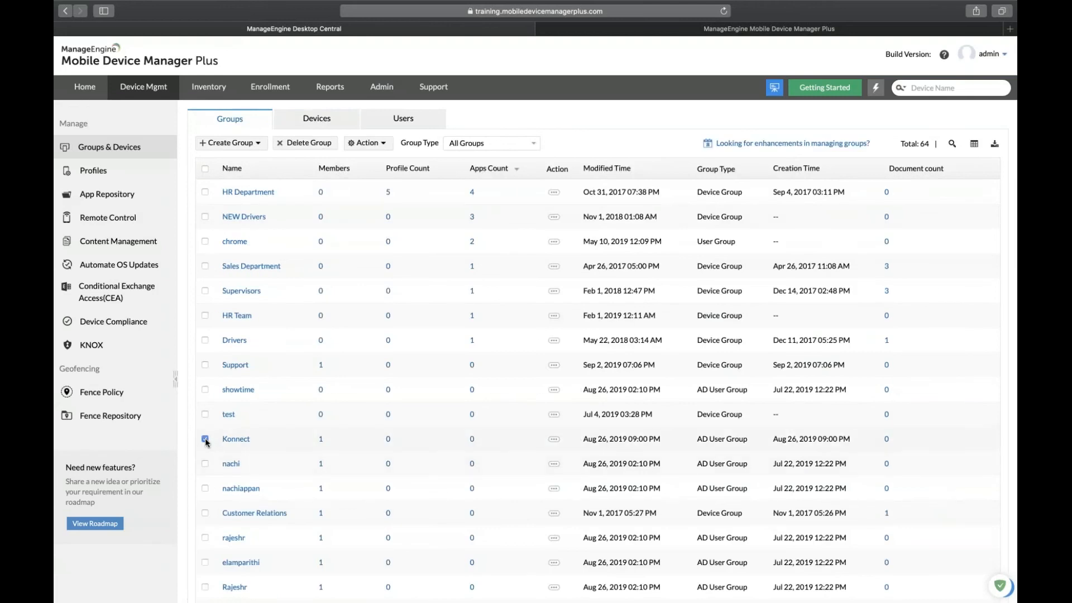
left_click(367, 143)
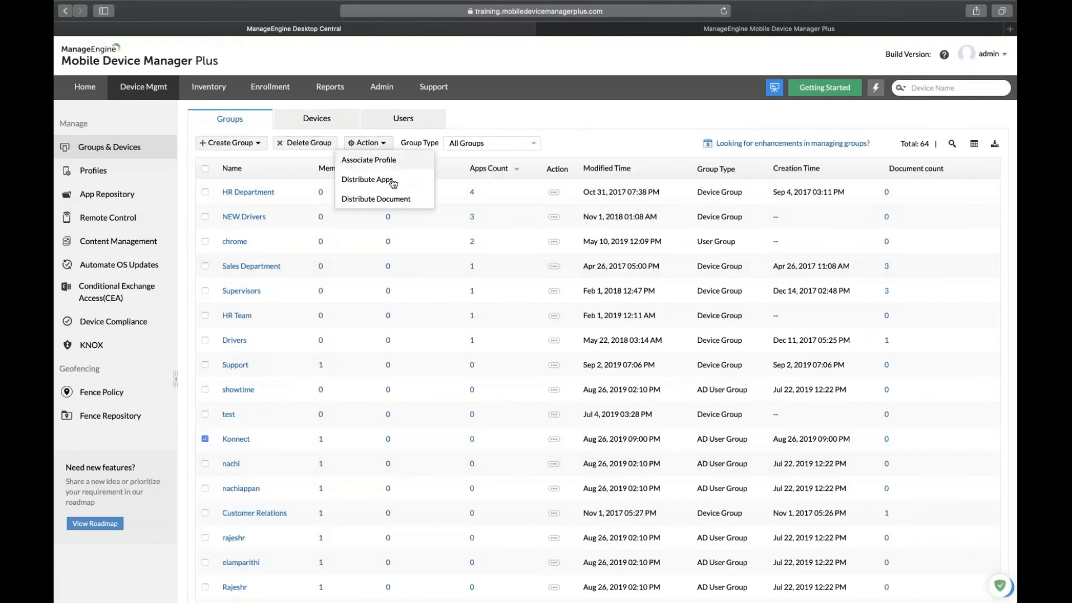
Choose Distribute Apps for Konnect and filter the list to free Apple apps.
left_click(392, 180)
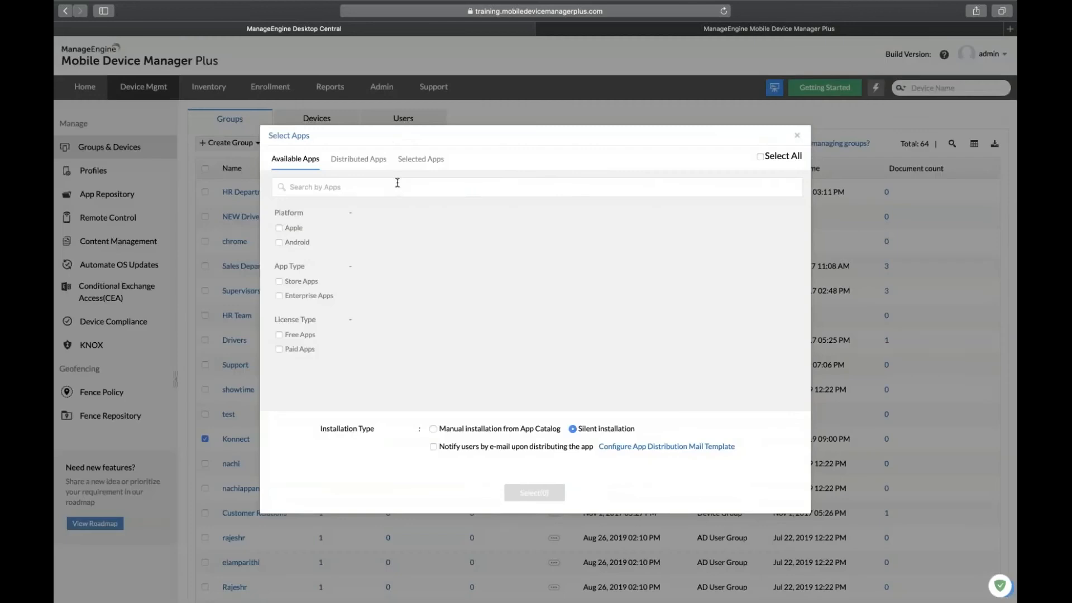
left_click(279, 229)
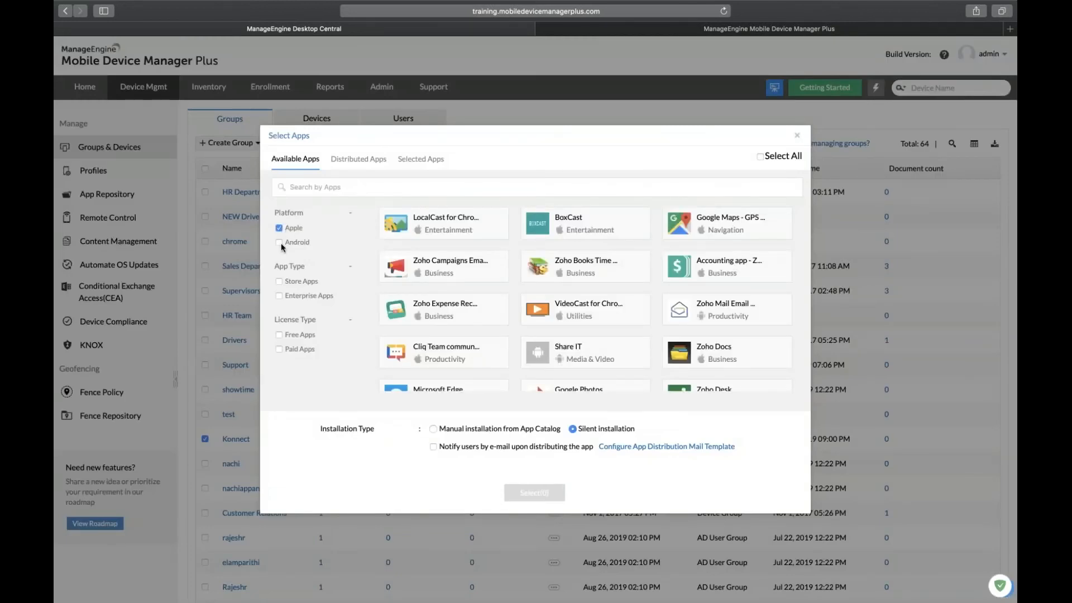
left_click(279, 335)
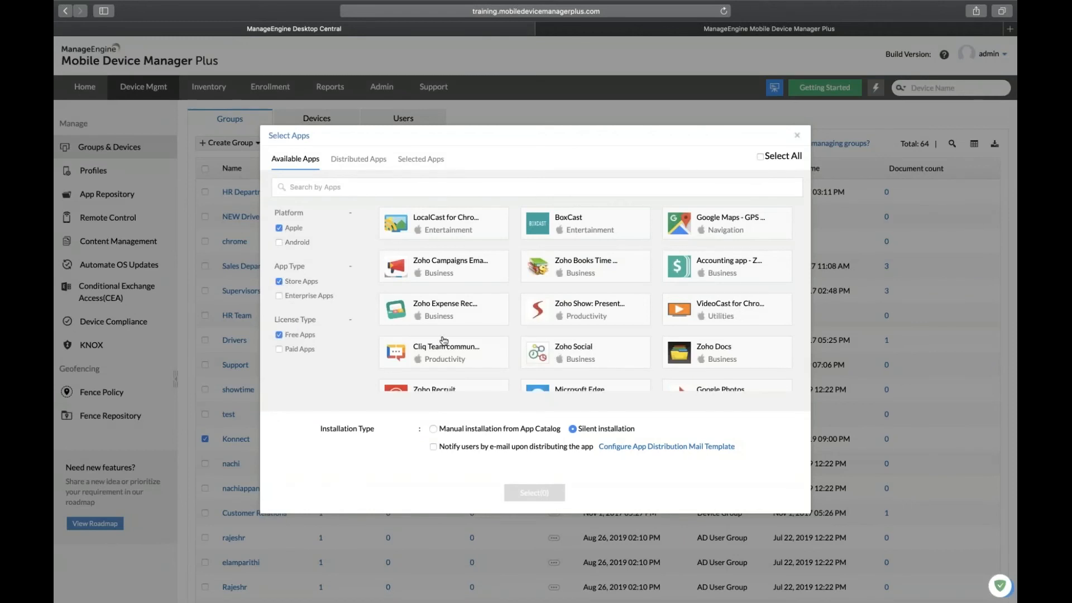
scroll(444, 341, "down", 2)
scroll(772, 280, "down", 5)
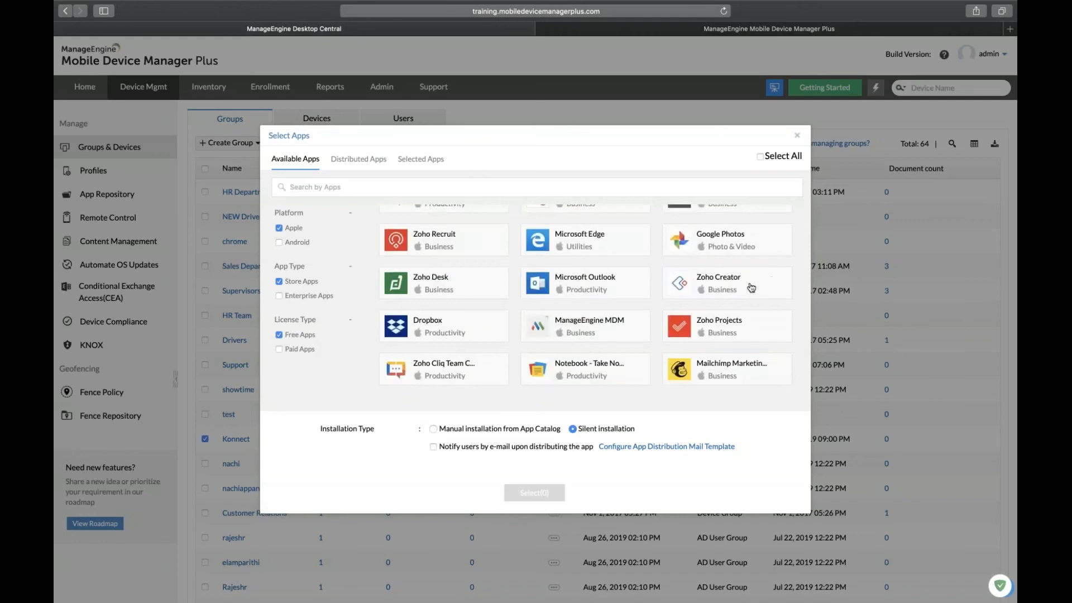
Distribute Zoho Creator to Konnect with manual installation from the App Catalog.
left_click(773, 281)
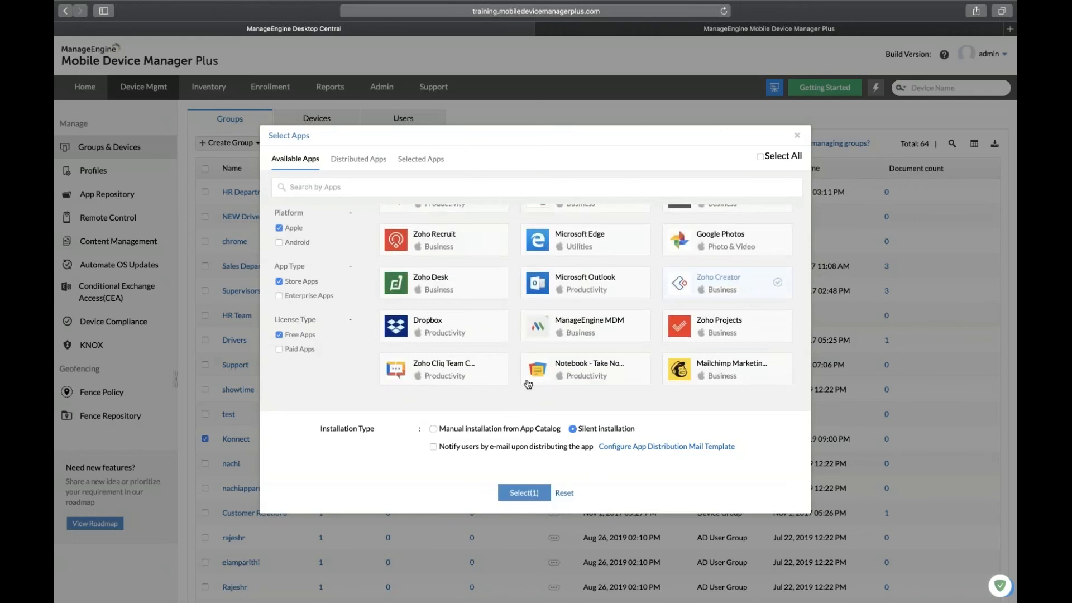
left_click(439, 429)
left_click(523, 493)
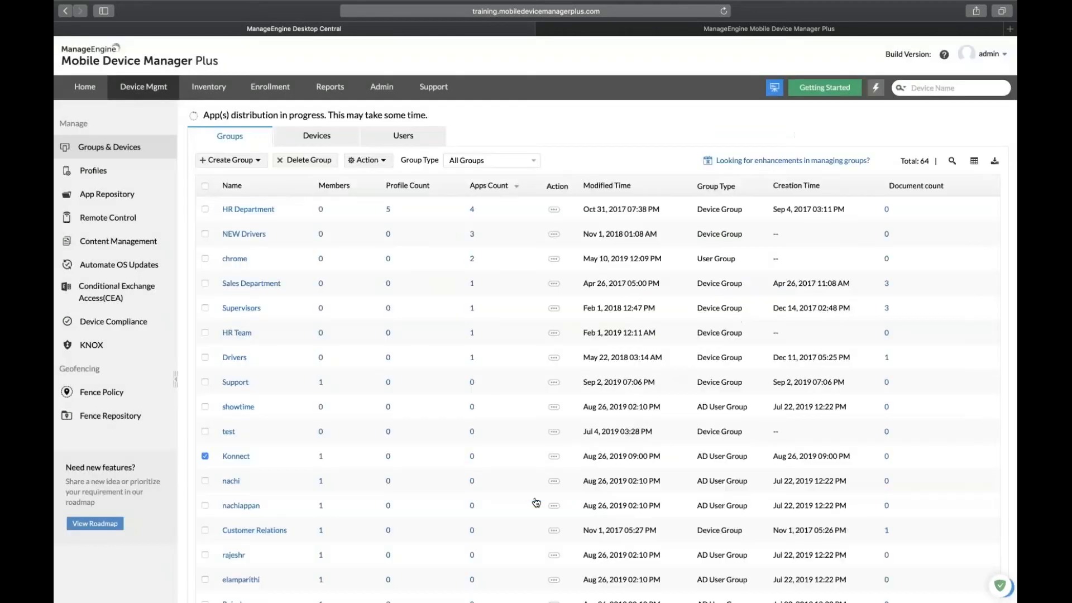
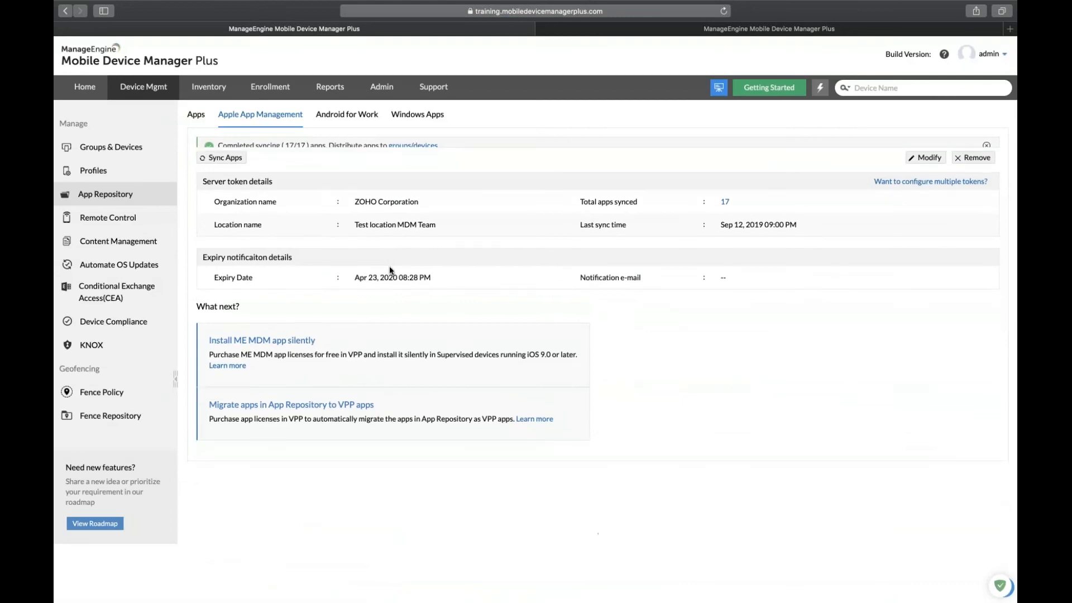
In the second MDM Plus tab, start configuring apps for business through Apple Business Manager.
left_click(605, 31)
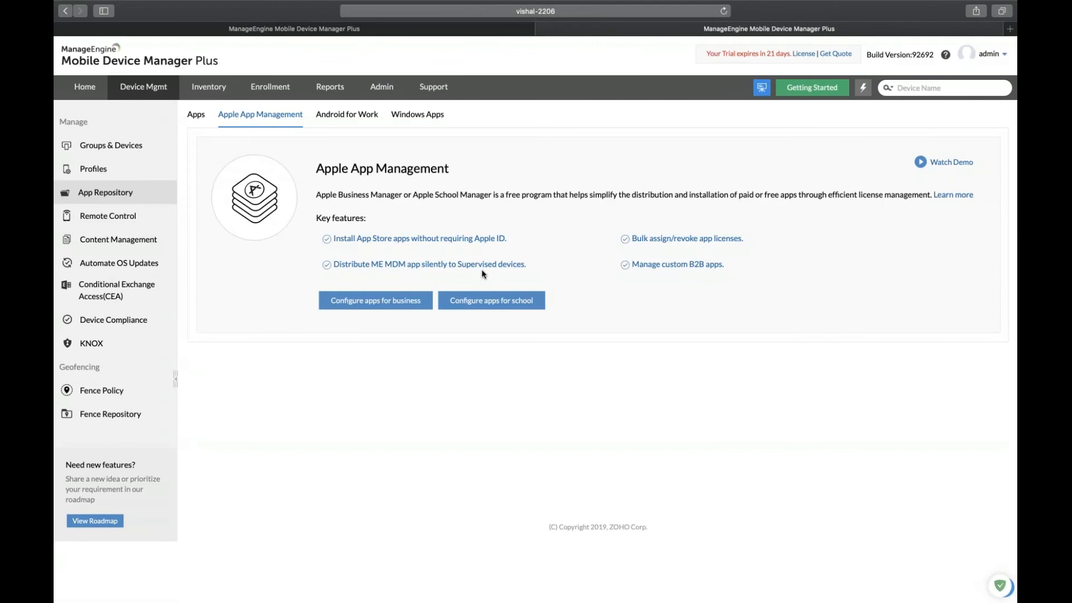
left_click(399, 307)
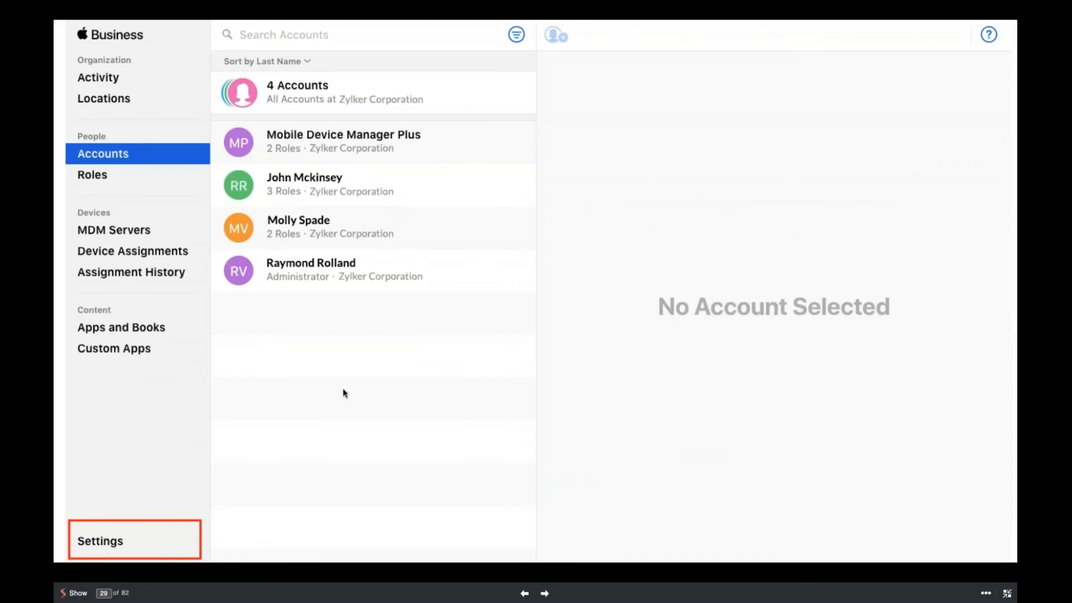
Advance the slides from the My Server Tokens settings to the Apps and Books search.
key("Right")
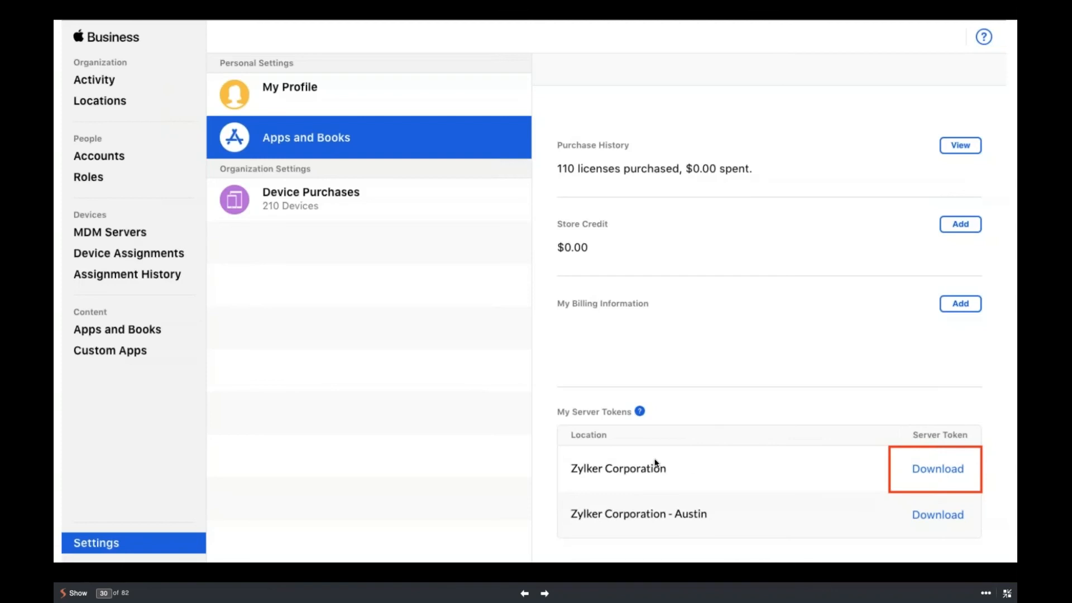
key("Right")
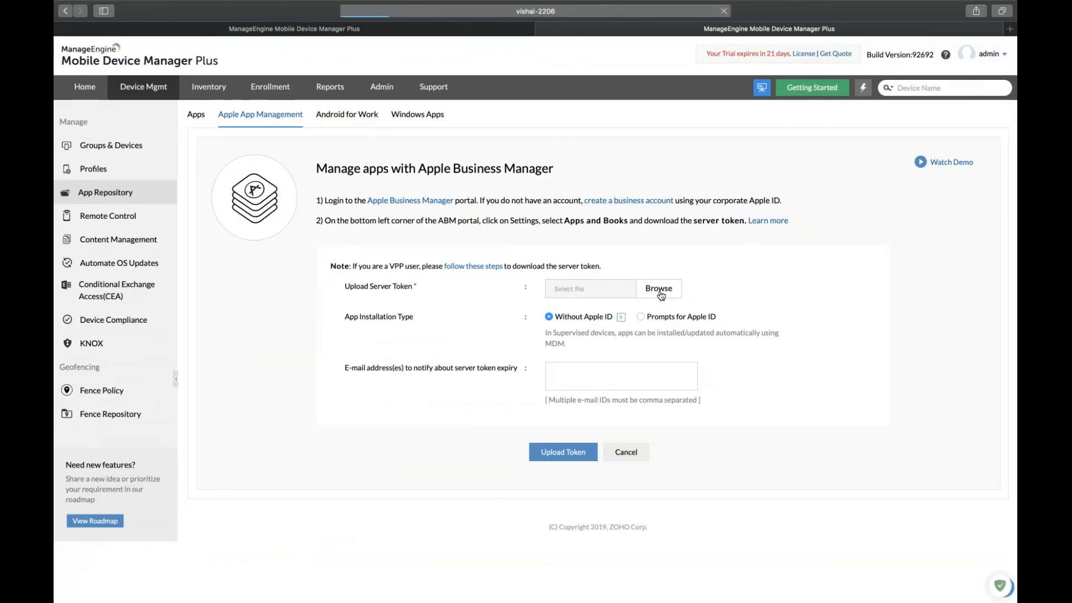
Cancel the token file upload and expiry e-mail entry, returning to the configured ZOHO Corporation token details.
left_click(659, 288)
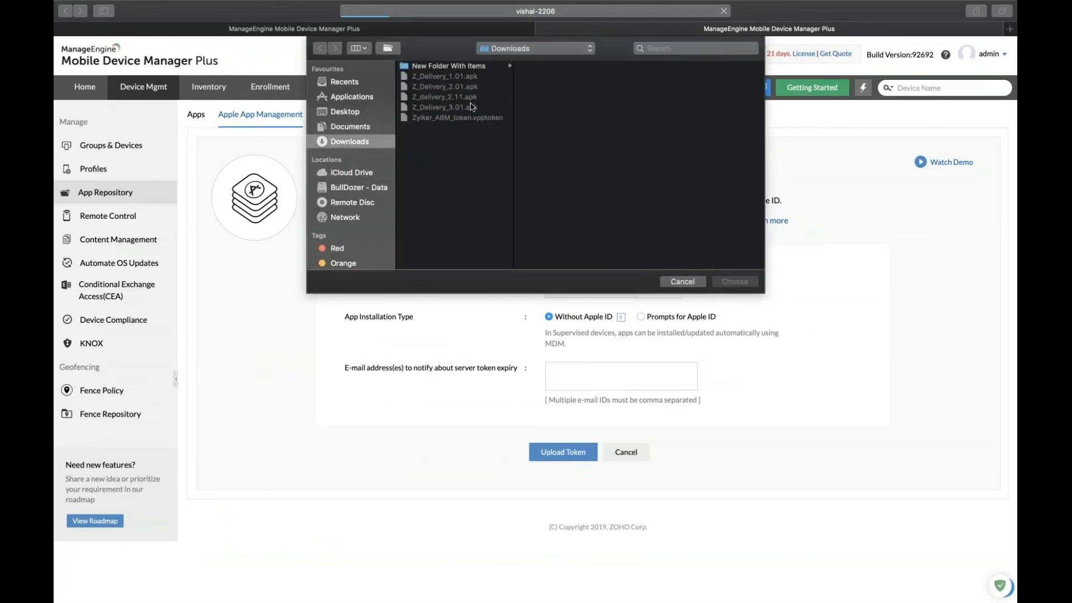
left_click(670, 281)
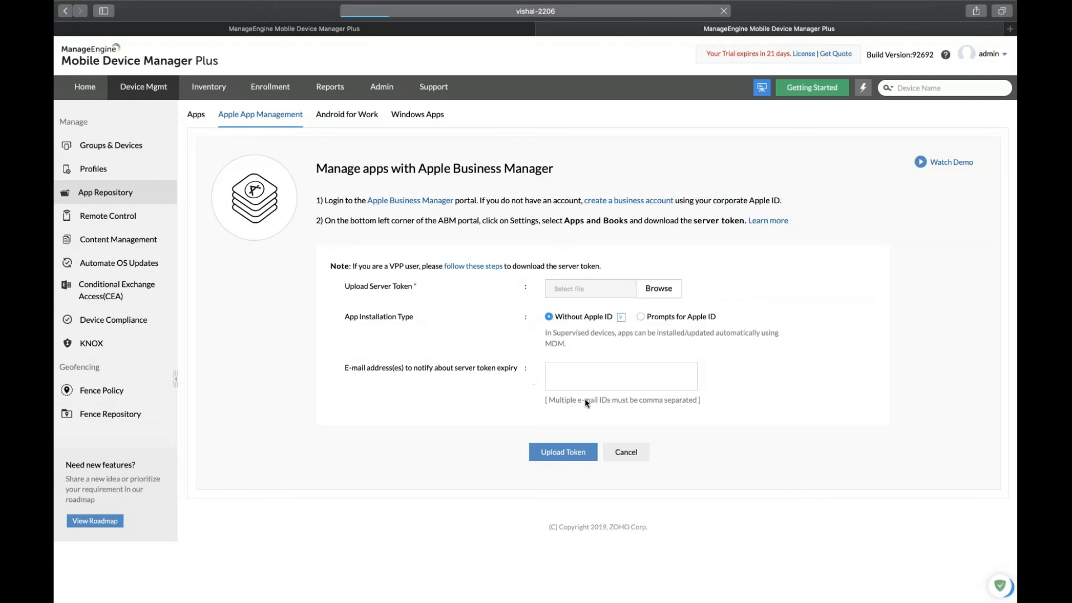
left_click(589, 380)
left_click(606, 378)
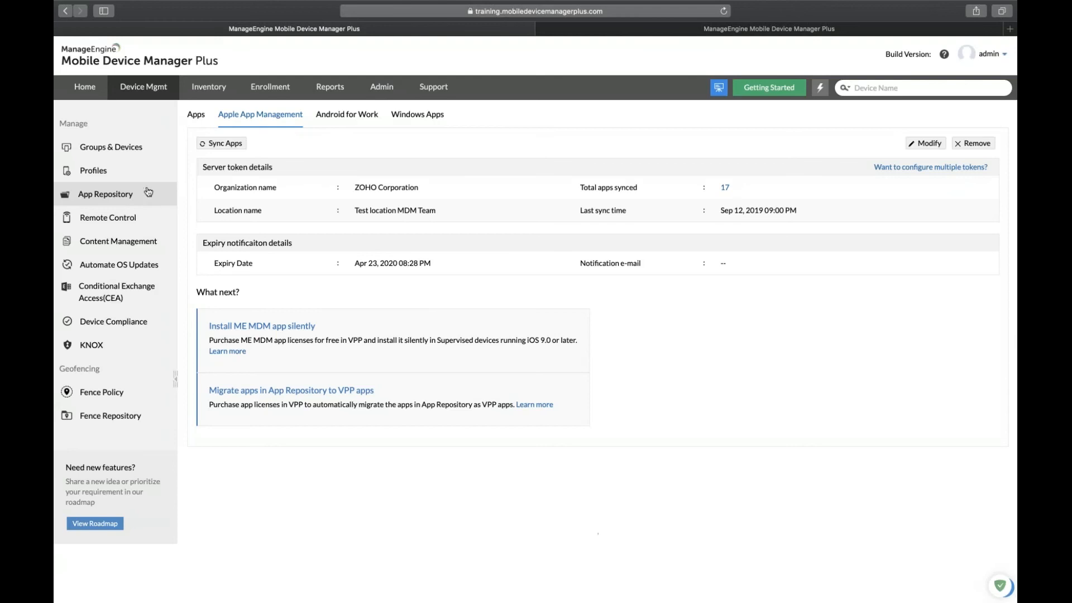
Show the App Repository's Apps list, then advance to the 'Zoho CRM' search slide.
left_click(200, 114)
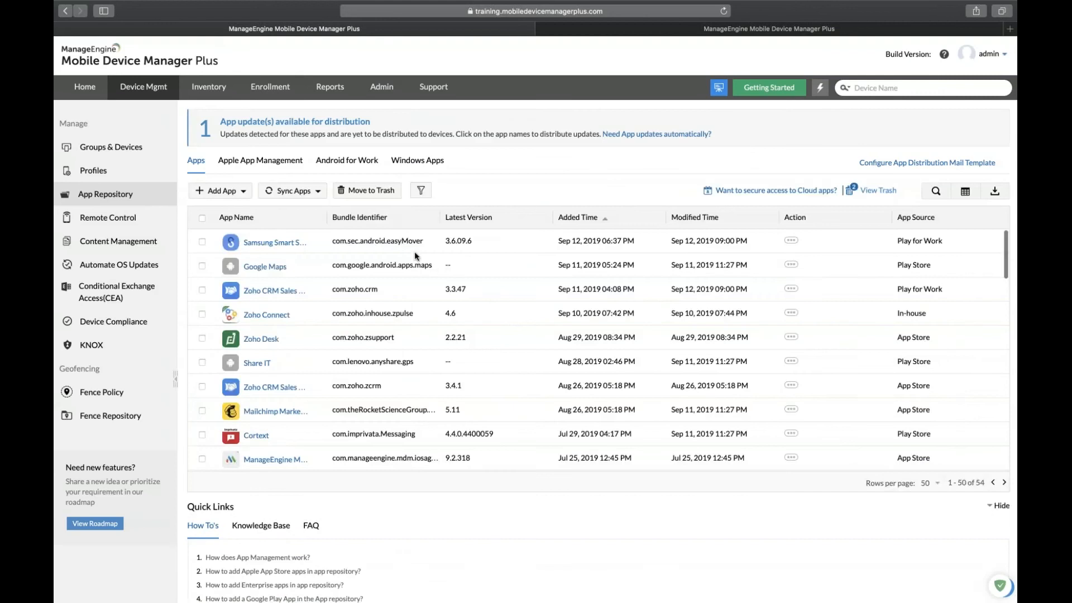
key("Right")
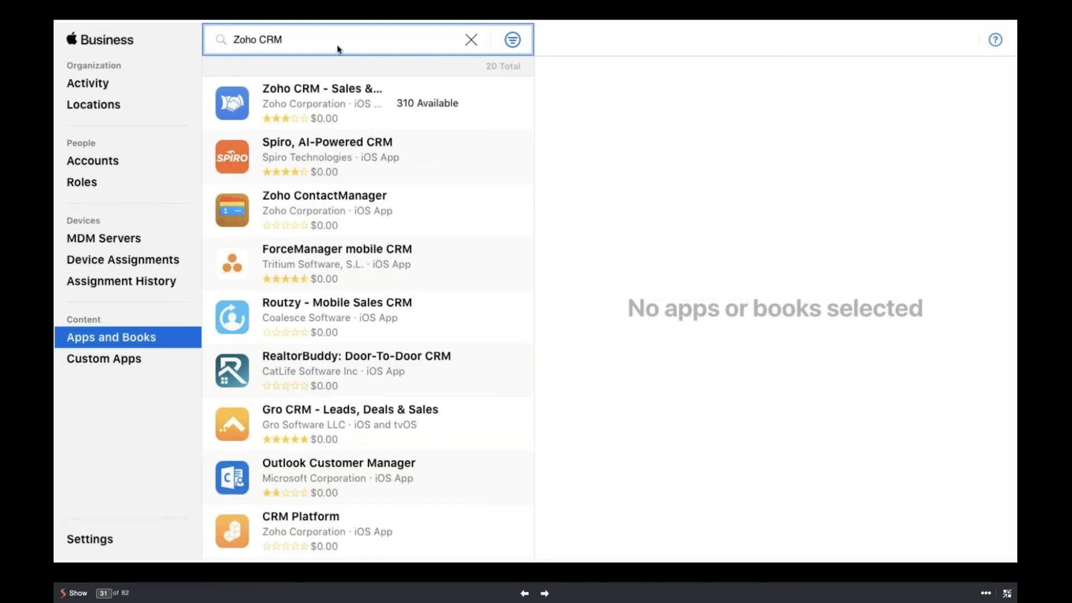
Show the Zoho CRM - Sales & Marketing licence details with 310 licences available.
left_click(353, 91)
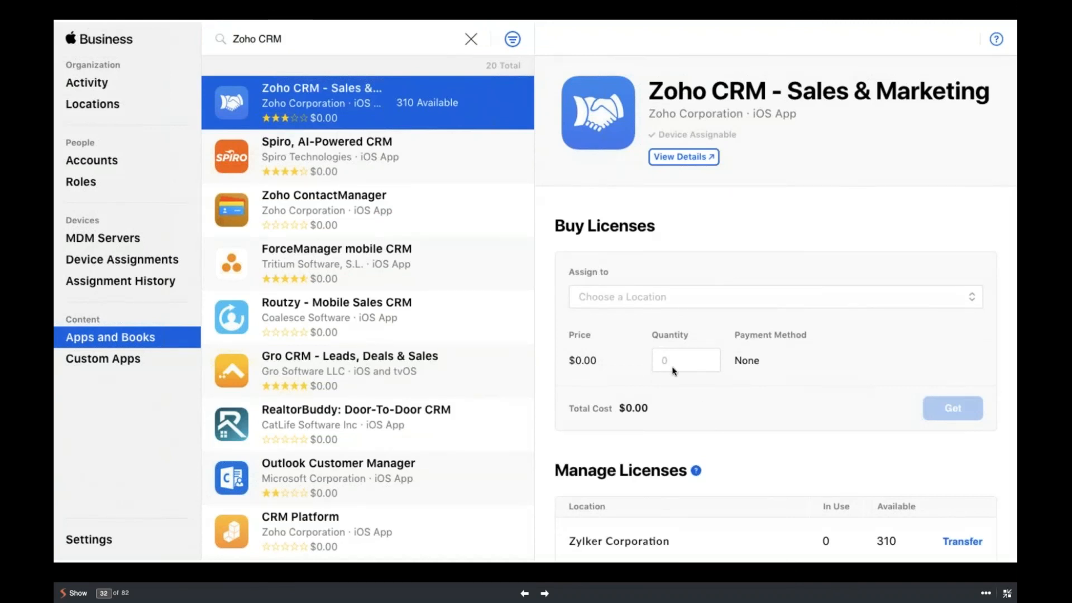
key("Right")
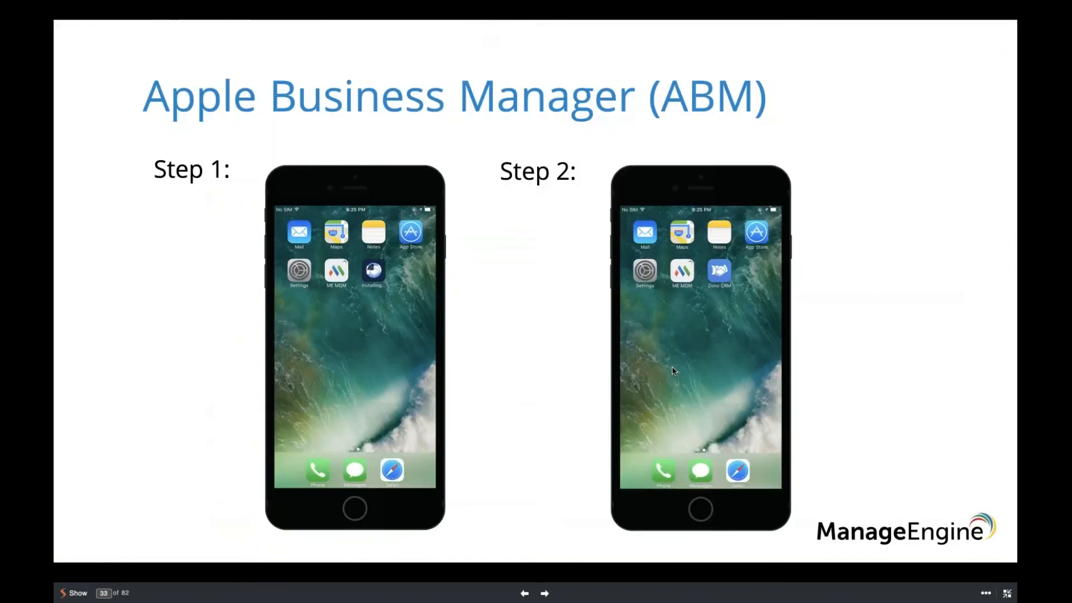
key("Left")
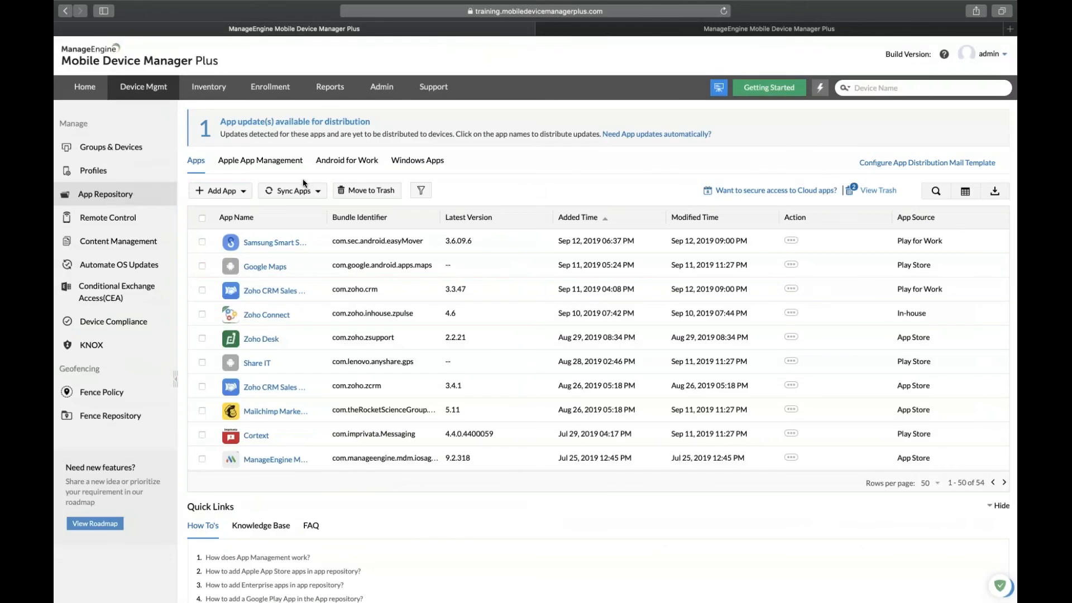
left_click(308, 194)
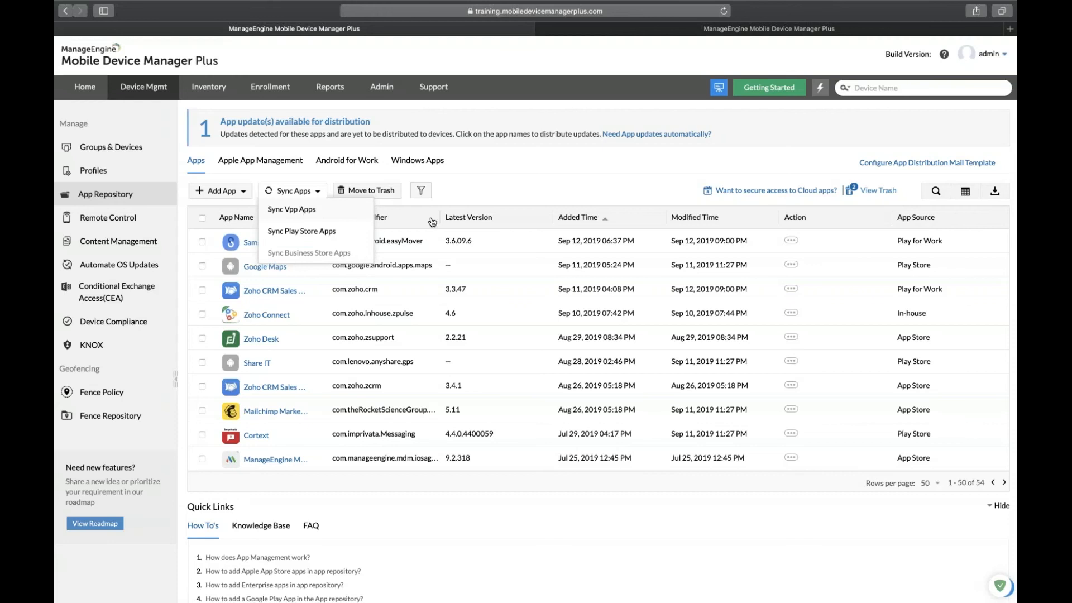
left_click(530, 191)
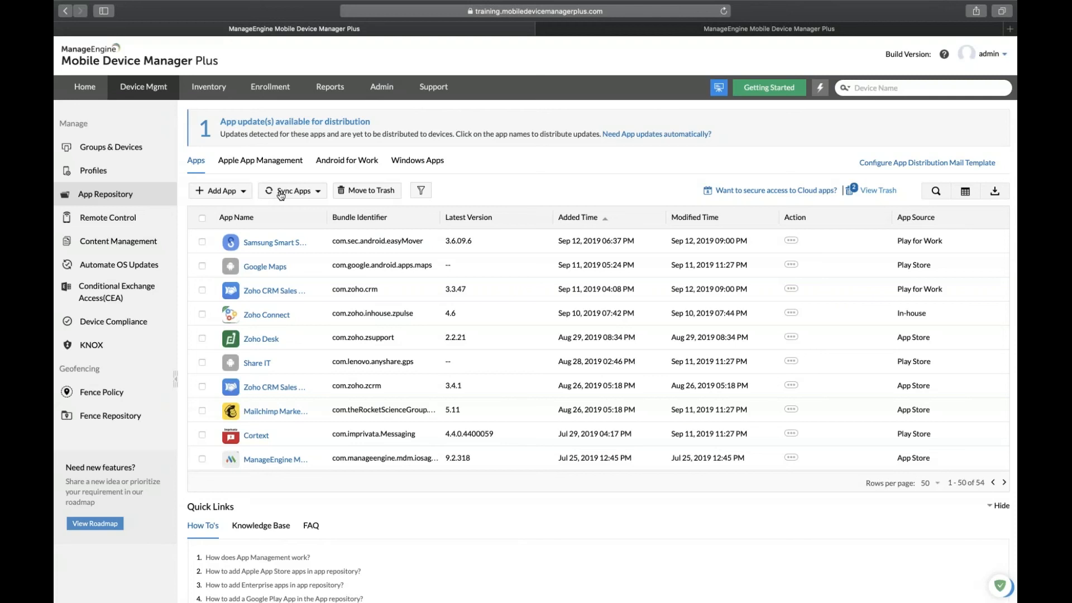
left_click(281, 193)
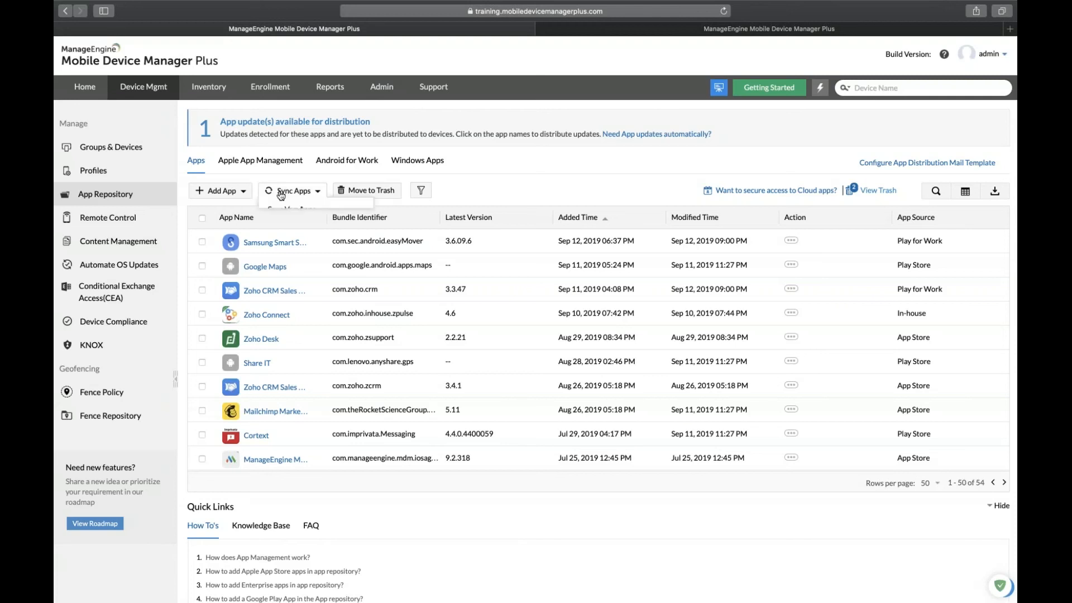
left_click(480, 202)
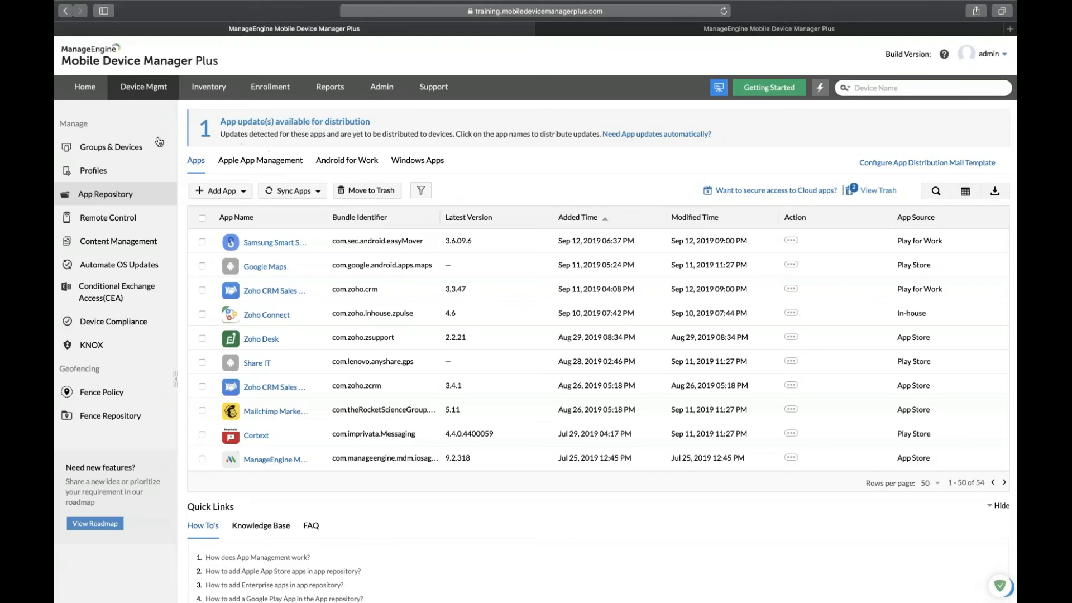
Tick the Konnect group in Groups & Devices and choose Distribute Apps from its actions.
left_click(136, 148)
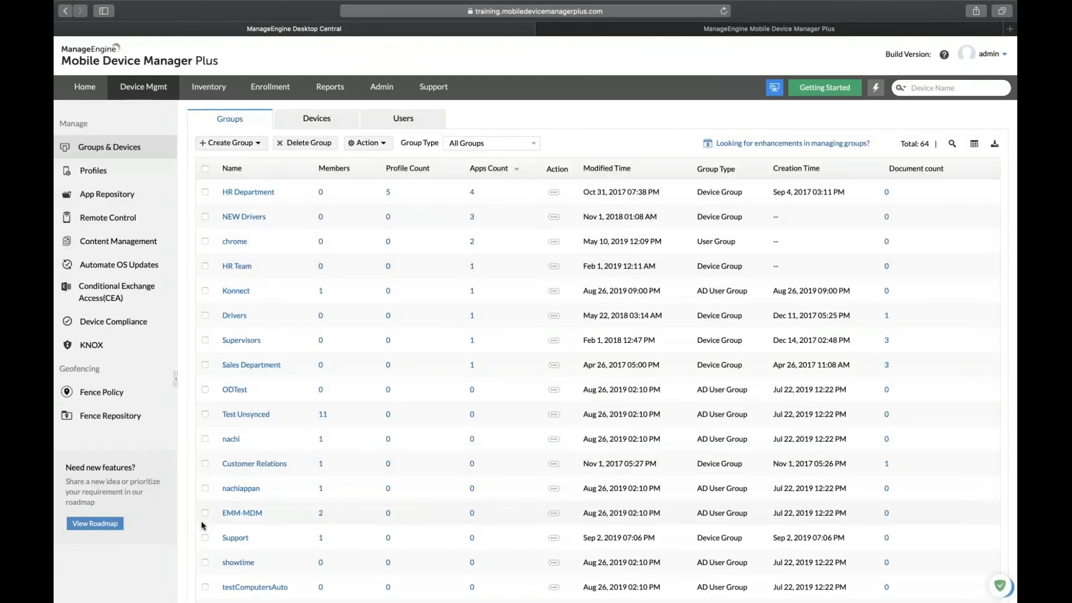
left_click(205, 290)
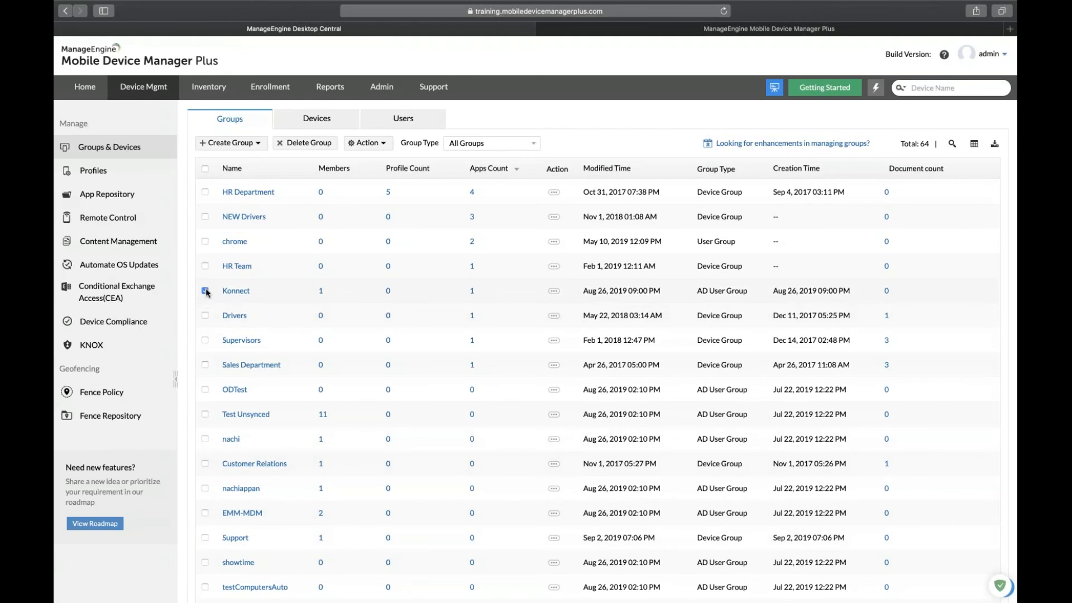
left_click(367, 143)
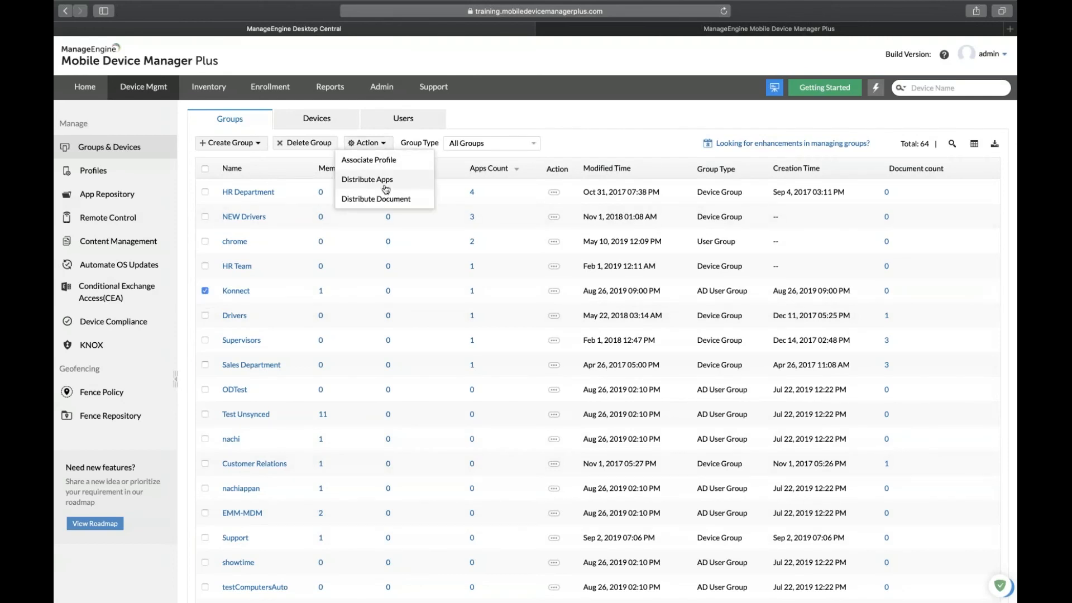
left_click(384, 187)
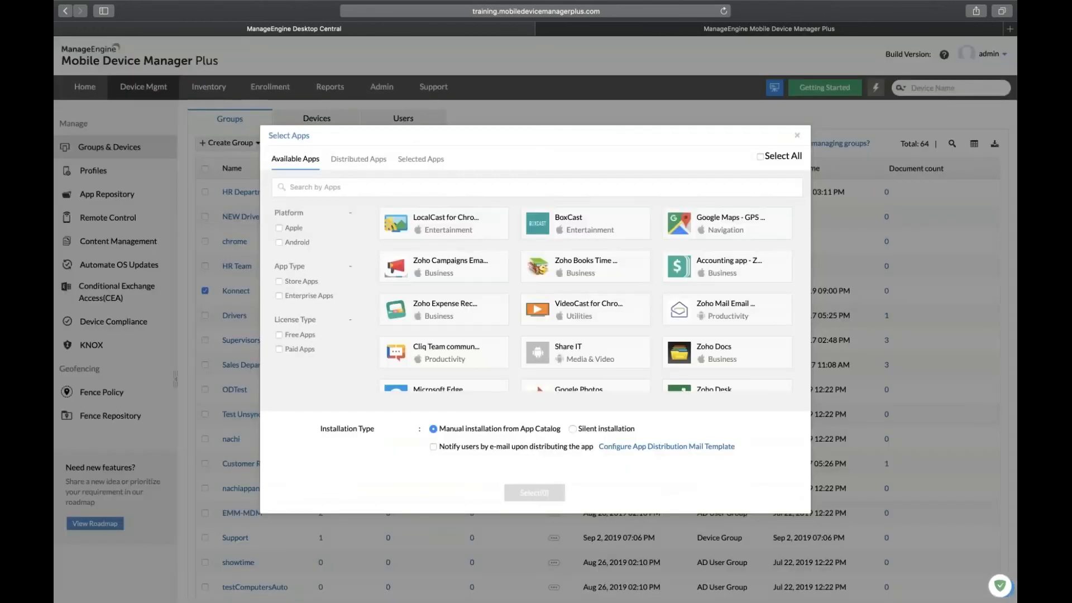
Filter to free Apple store apps and distribute Zoho Expense Receipt Inbox with silent installation.
left_click(279, 229)
left_click(279, 282)
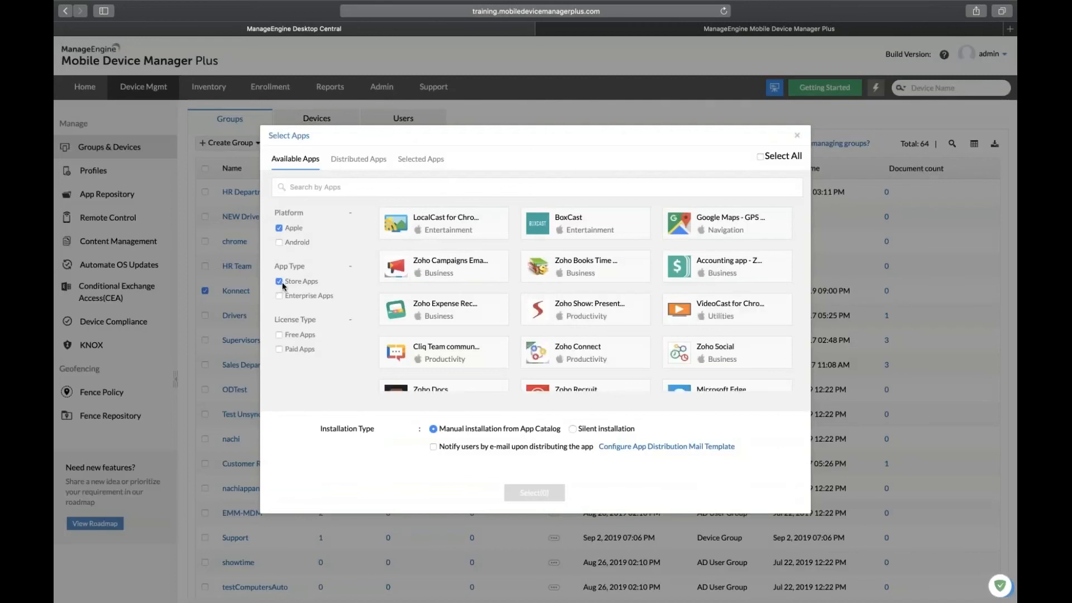
left_click(279, 335)
left_click(446, 316)
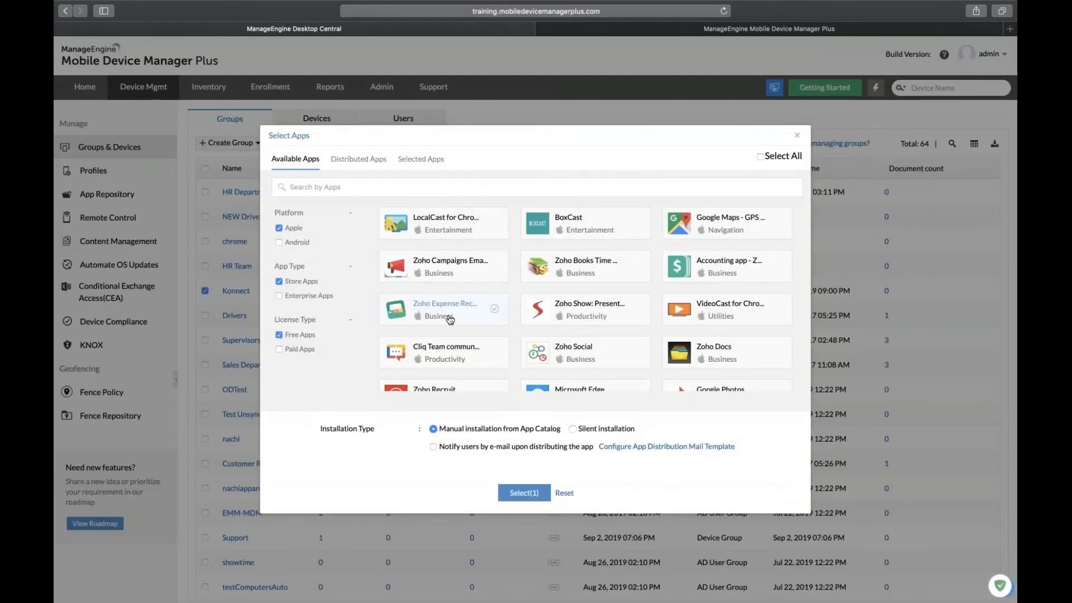
left_click(572, 429)
left_click(544, 495)
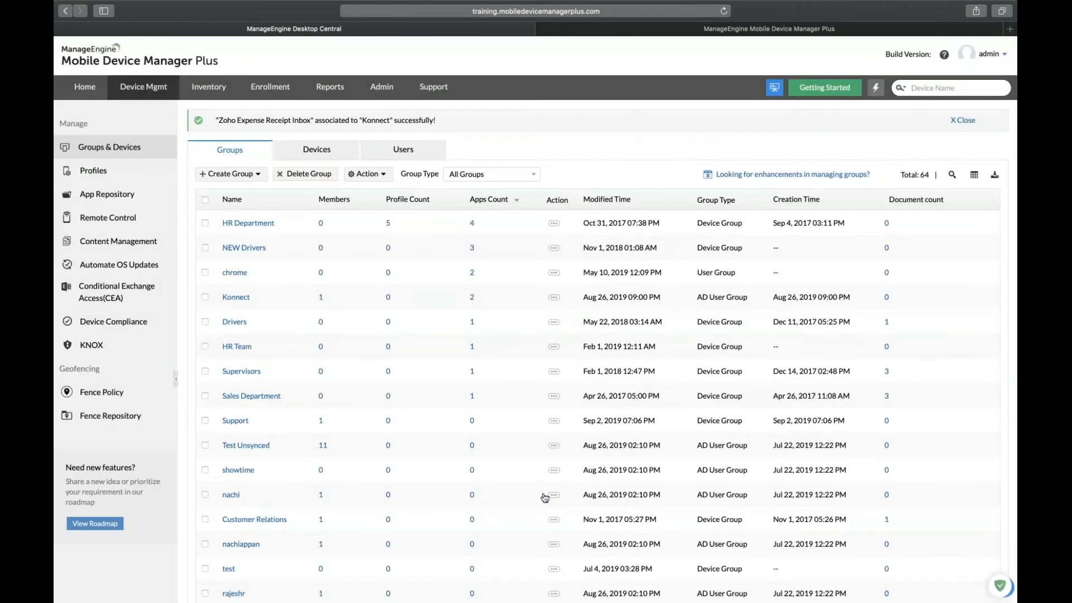
key("Right")
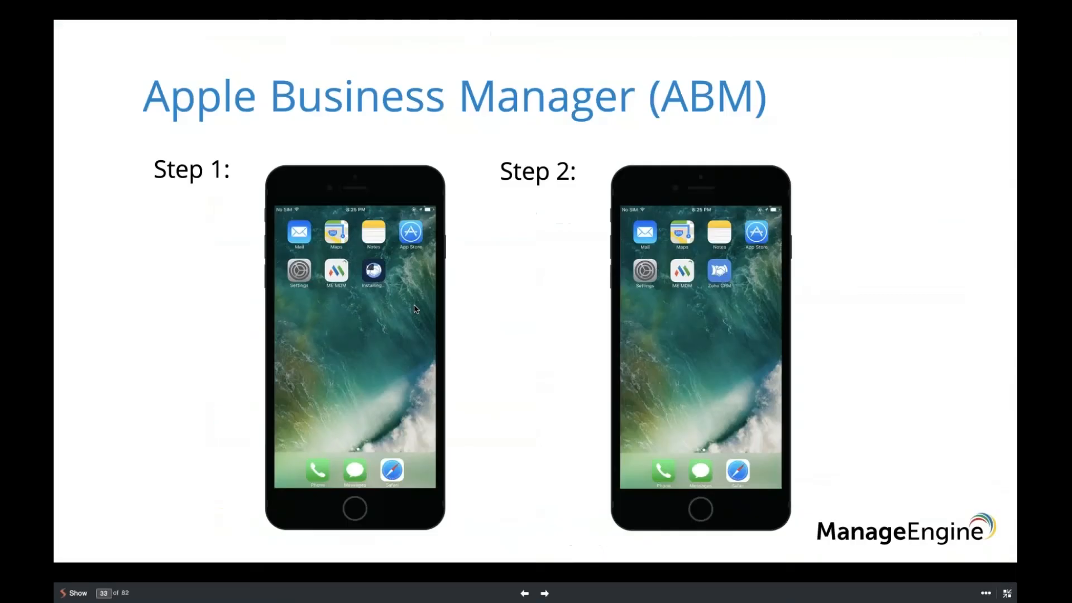
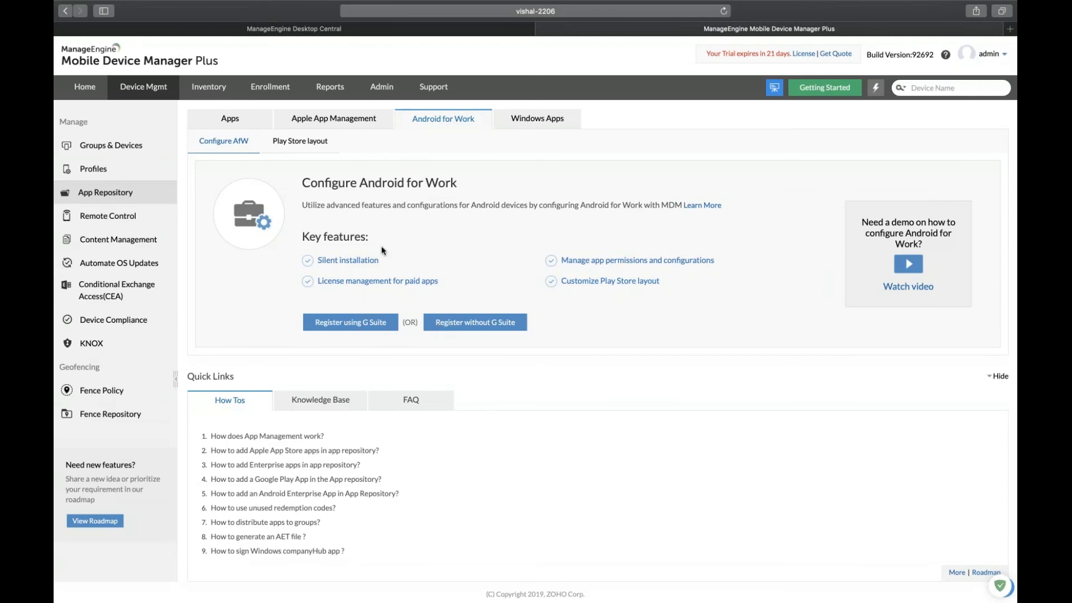
View the registered Android for Work account details in the App Repository.
left_click(238, 126)
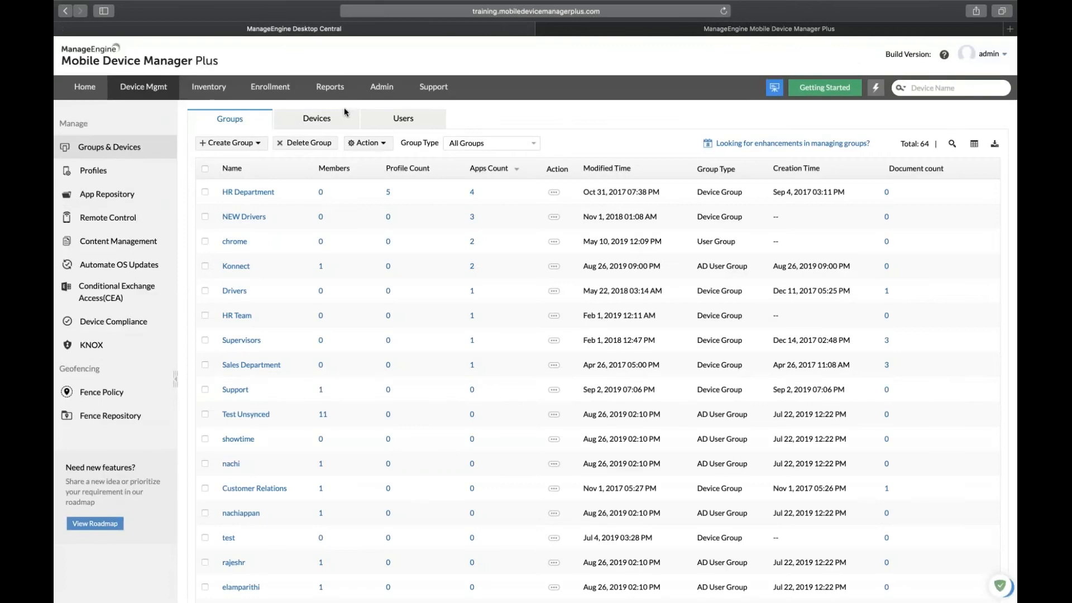
left_click(124, 203)
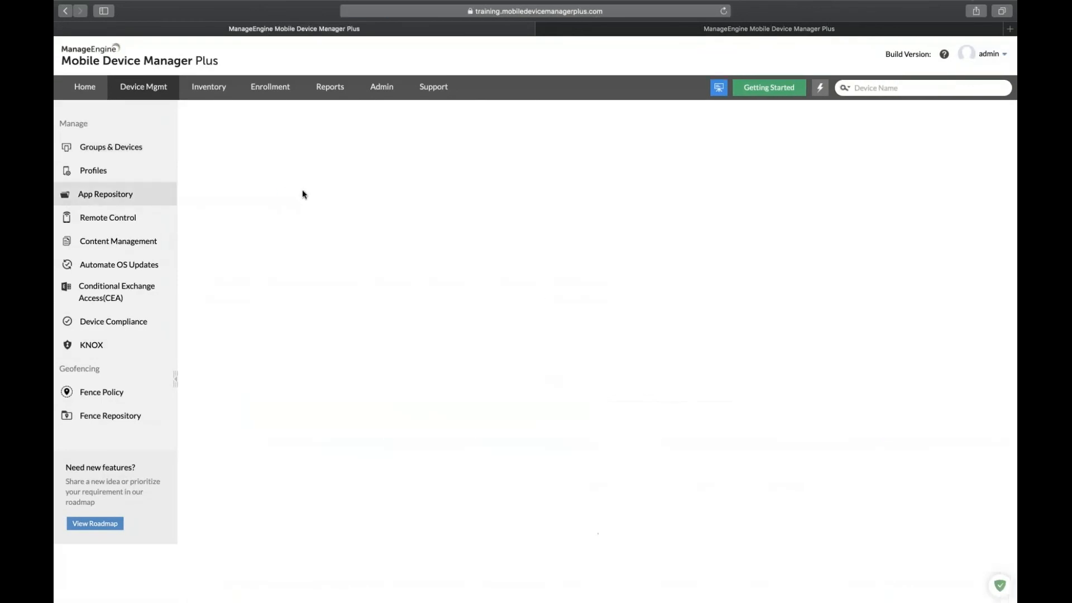
left_click(337, 161)
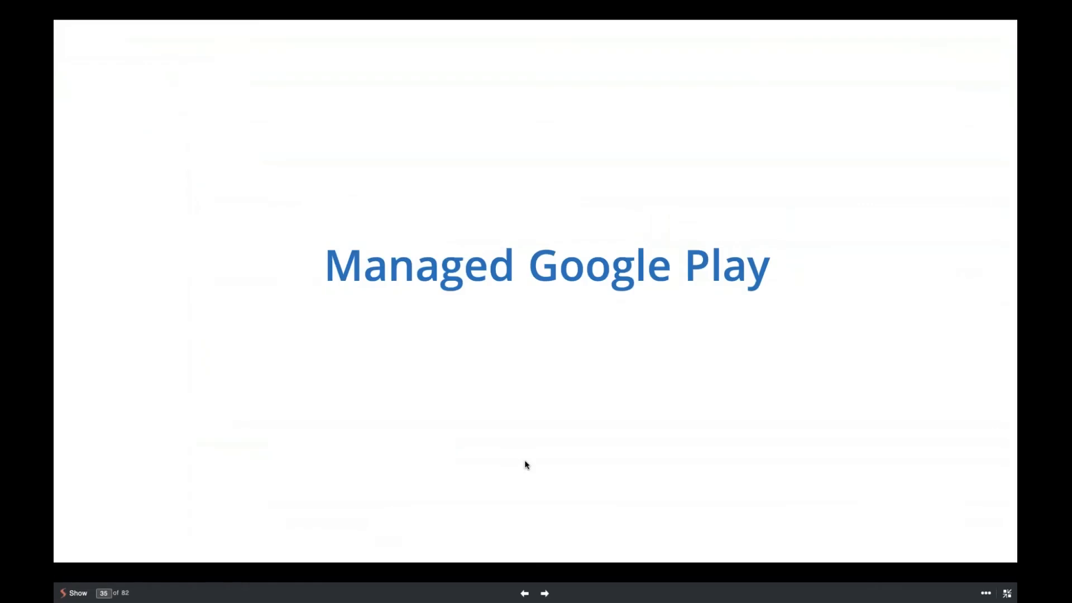
Review the Android for Work configuration page and return to the 'Bring Android to Work' slide.
key("Right")
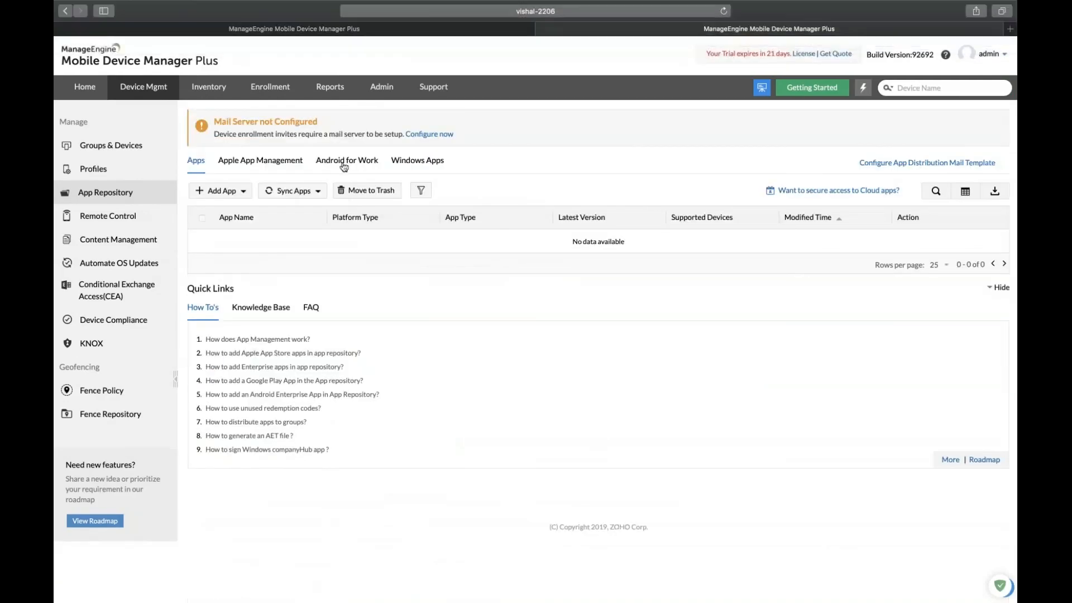
left_click(342, 163)
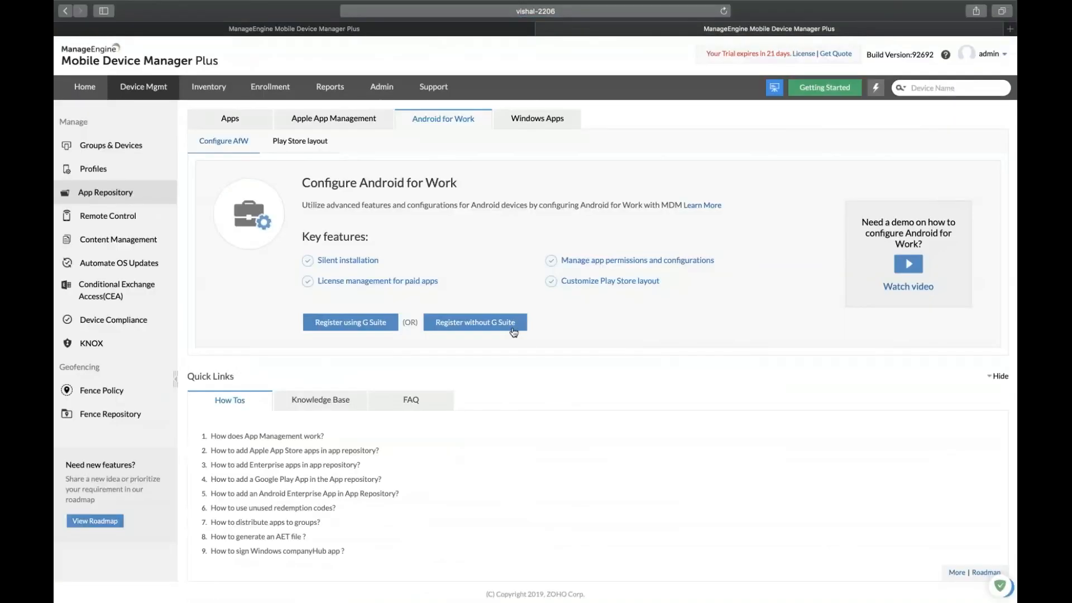
left_click(409, 33)
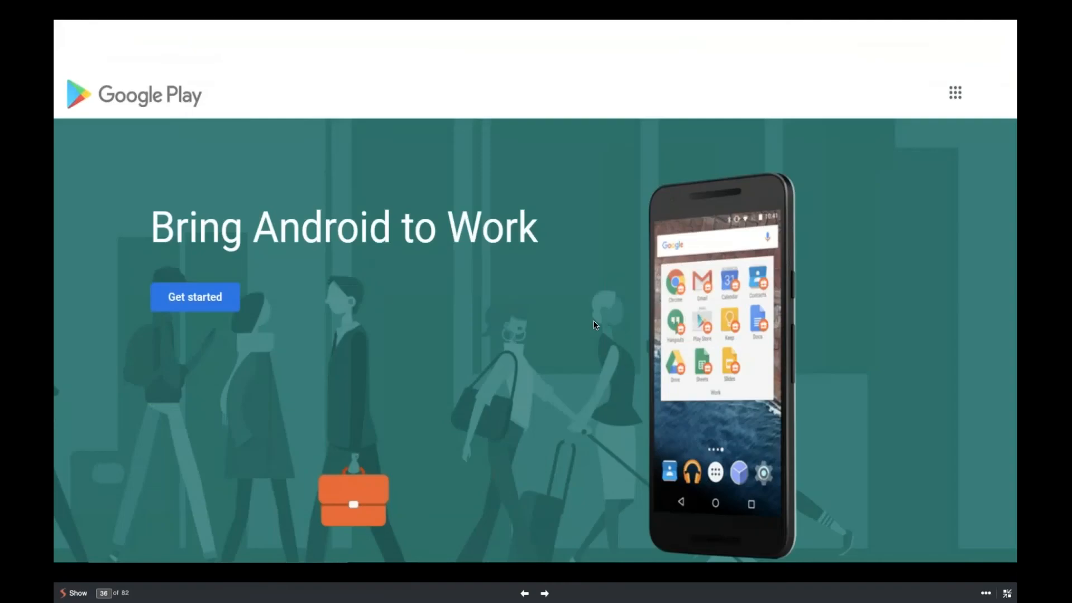
Step through the Business name, Contact details and Set up complete slides to the managed Google Play store.
key("Right")
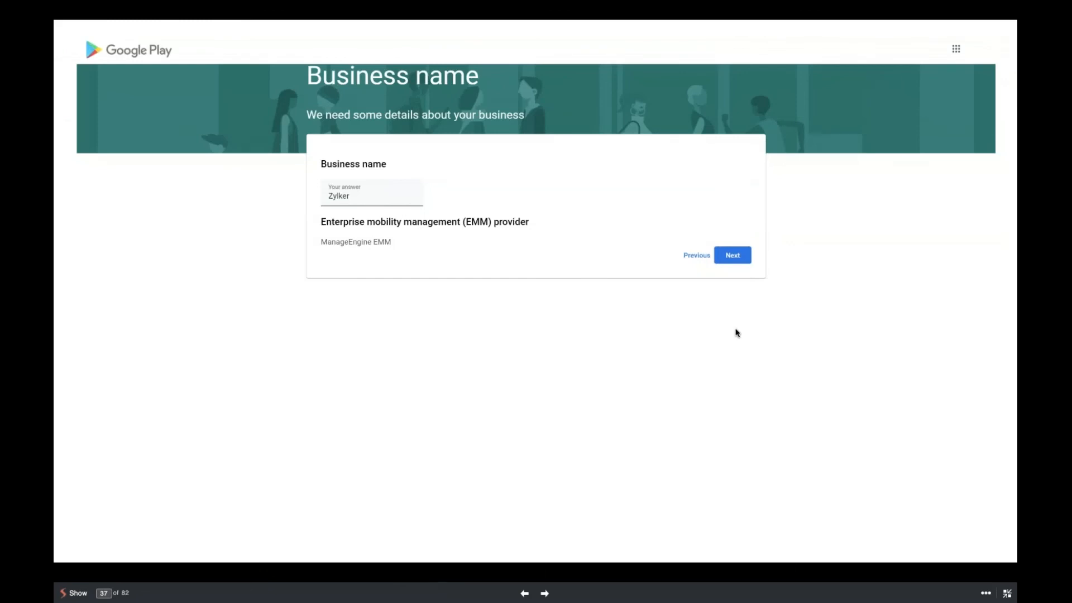
key("Right")
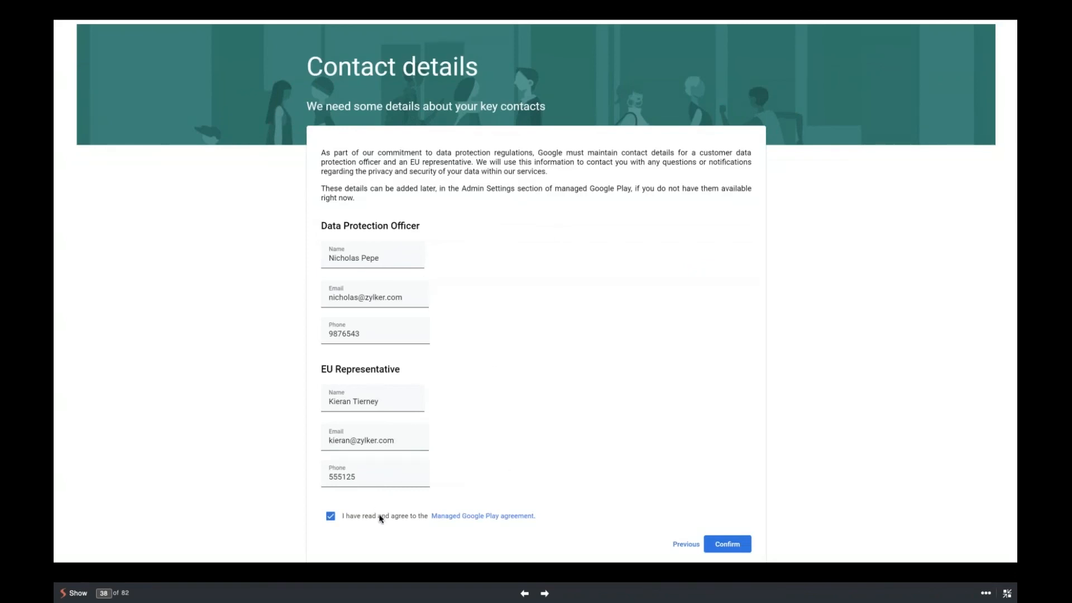
left_click(737, 545)
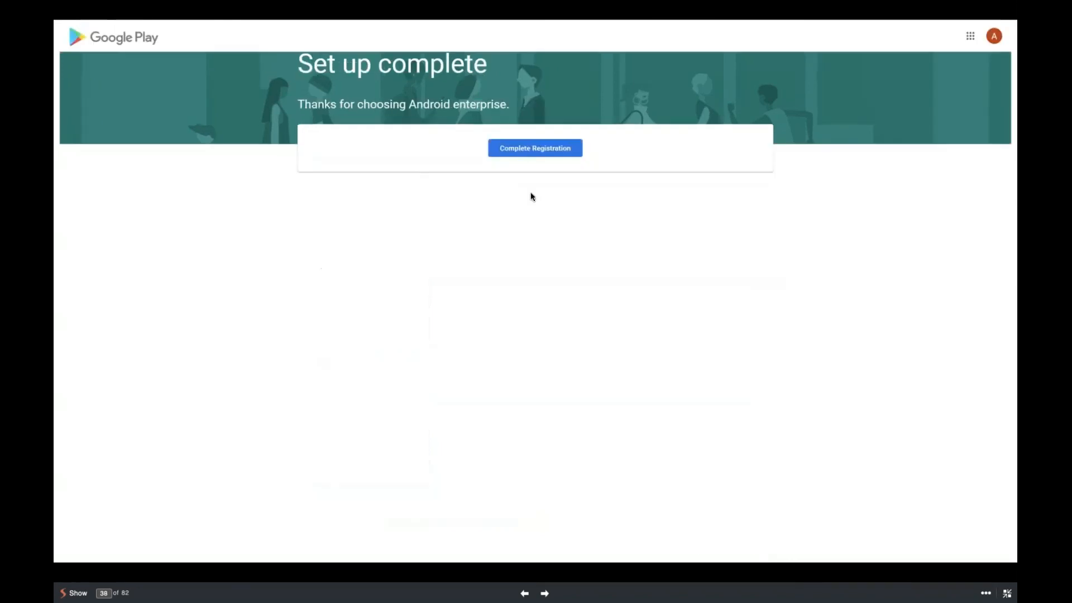
left_click(516, 148)
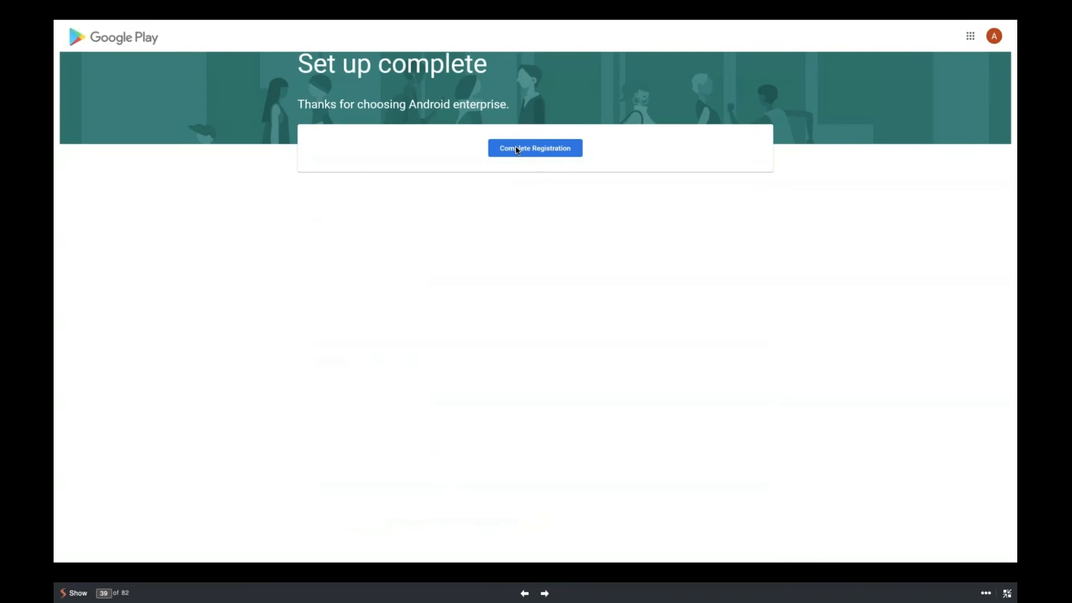
left_click(515, 147)
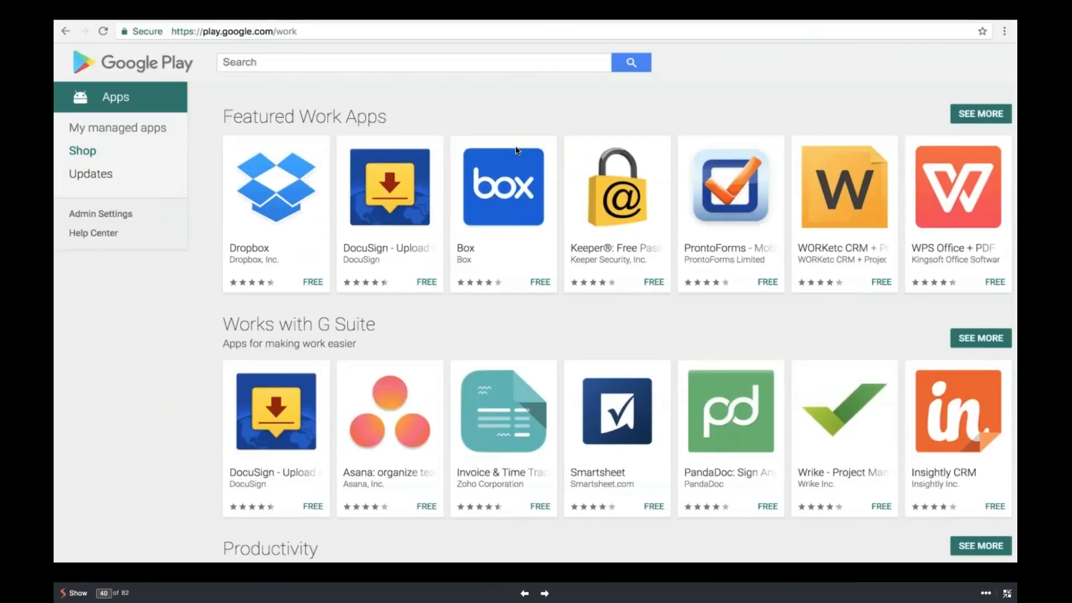
Advance the slideshow toward the Zoho CRM search slide in managed Google Play.
left_click(516, 149)
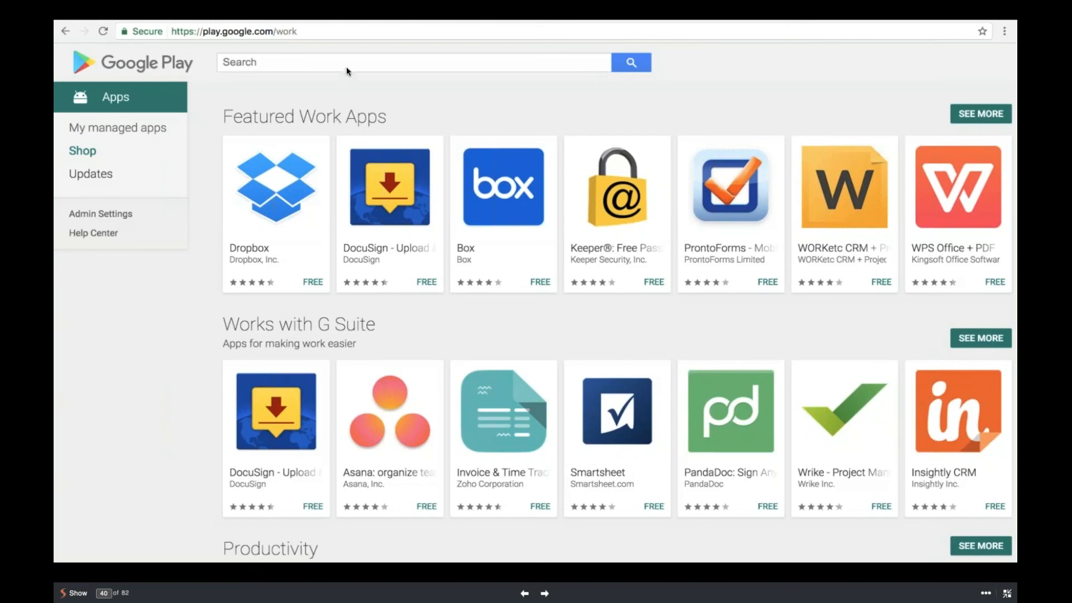
Present slides 41–45: Zoho CRM search, results, app details, permissions and approval settings.
key("Right")
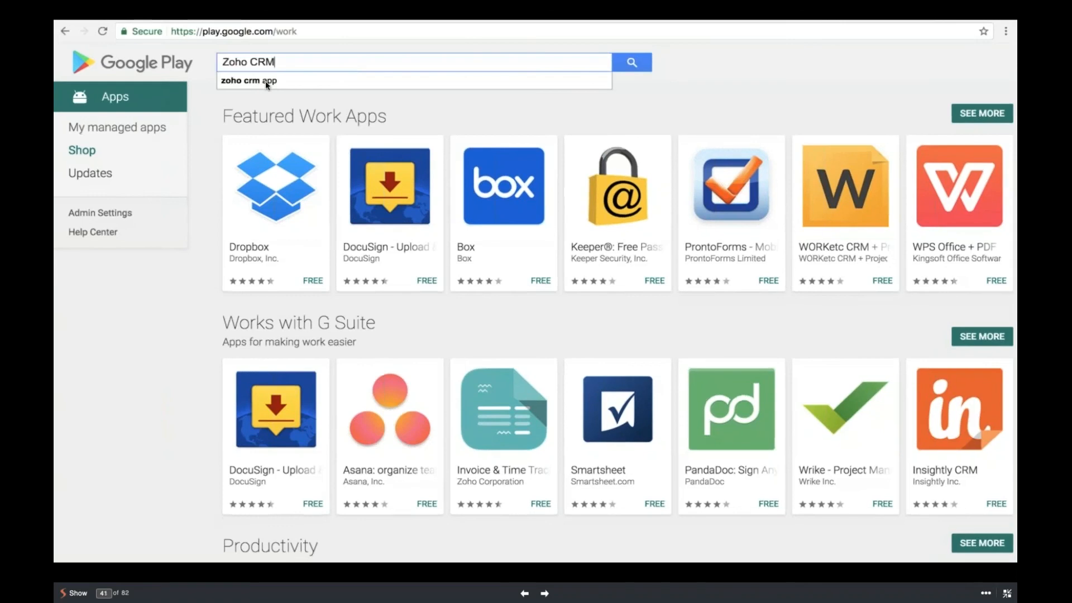
key("Right")
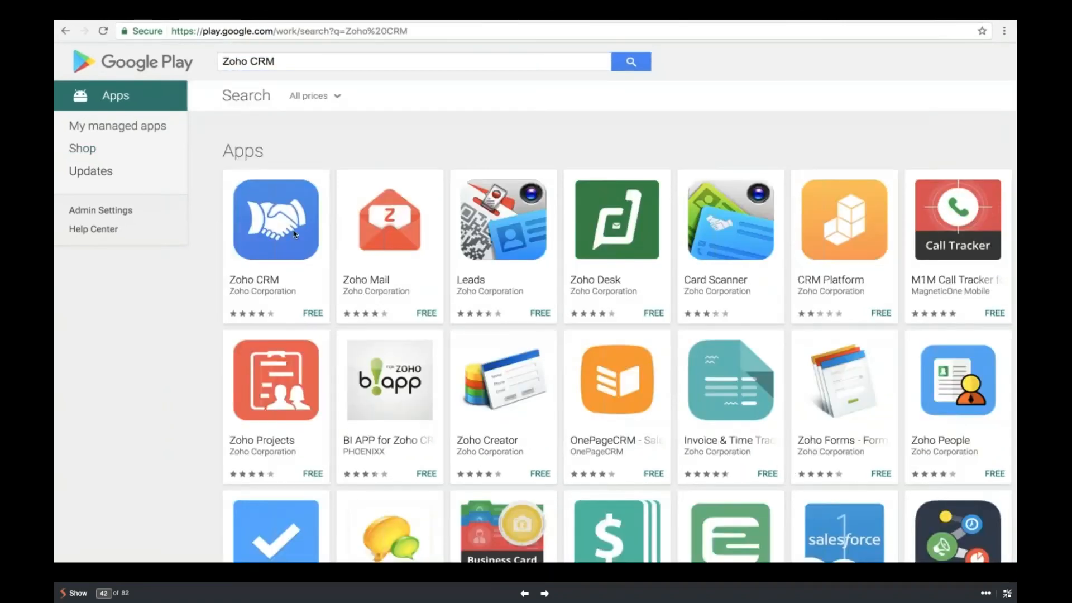
key("Right")
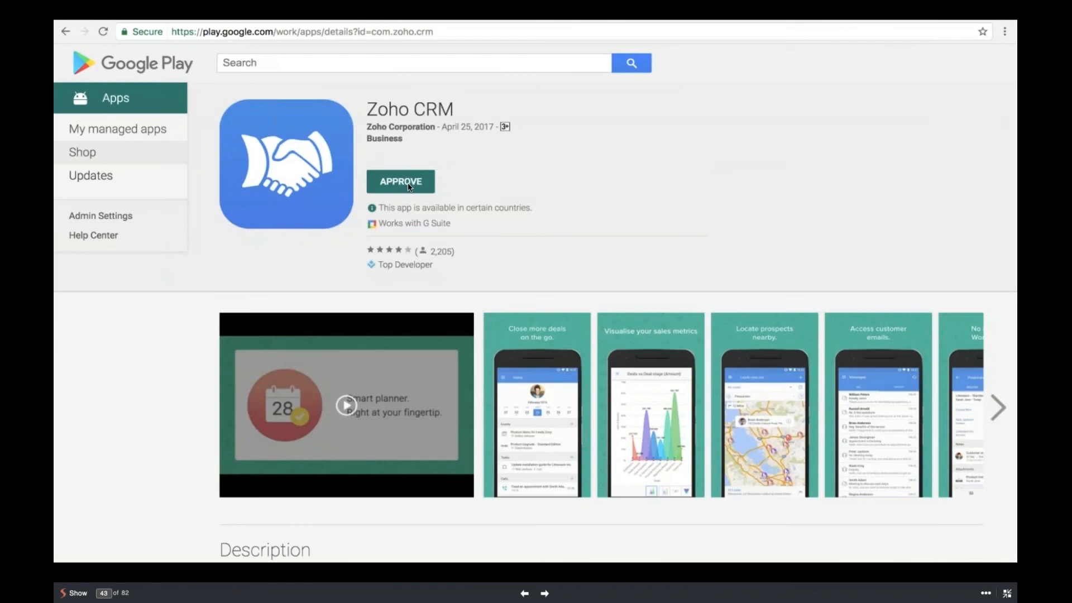
key("Right")
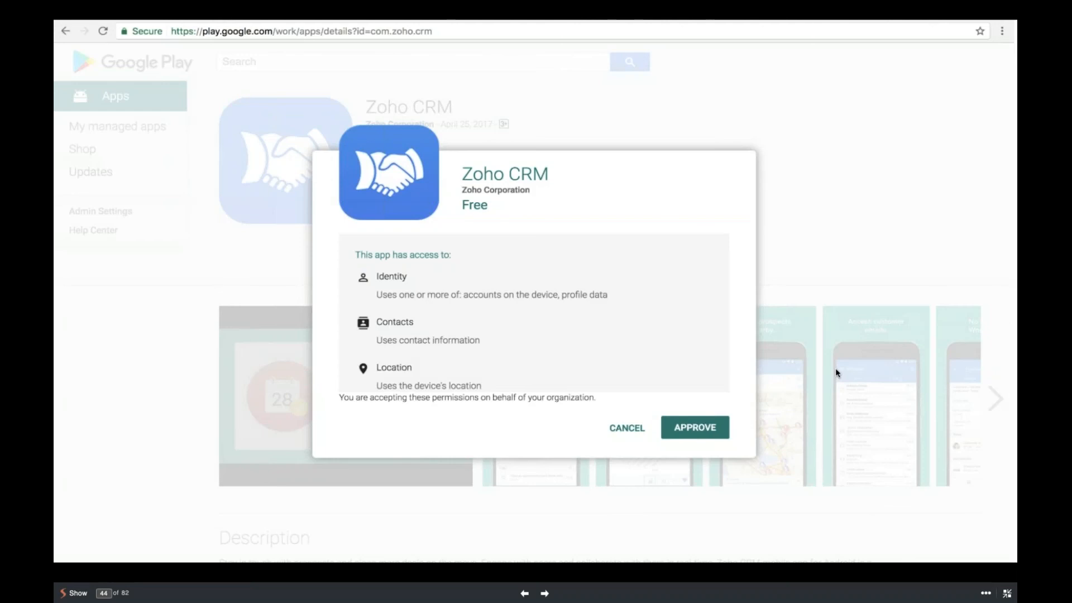
key("Right")
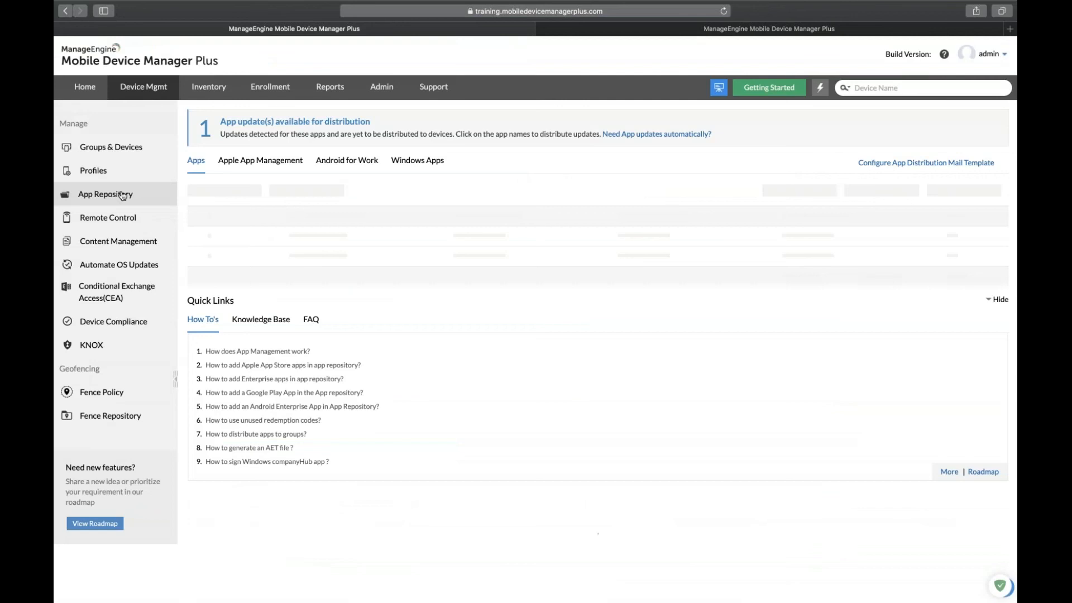
Sync the Play Store apps and open the Zoho CRM Sales app details (version 3.3.47).
left_click(311, 191)
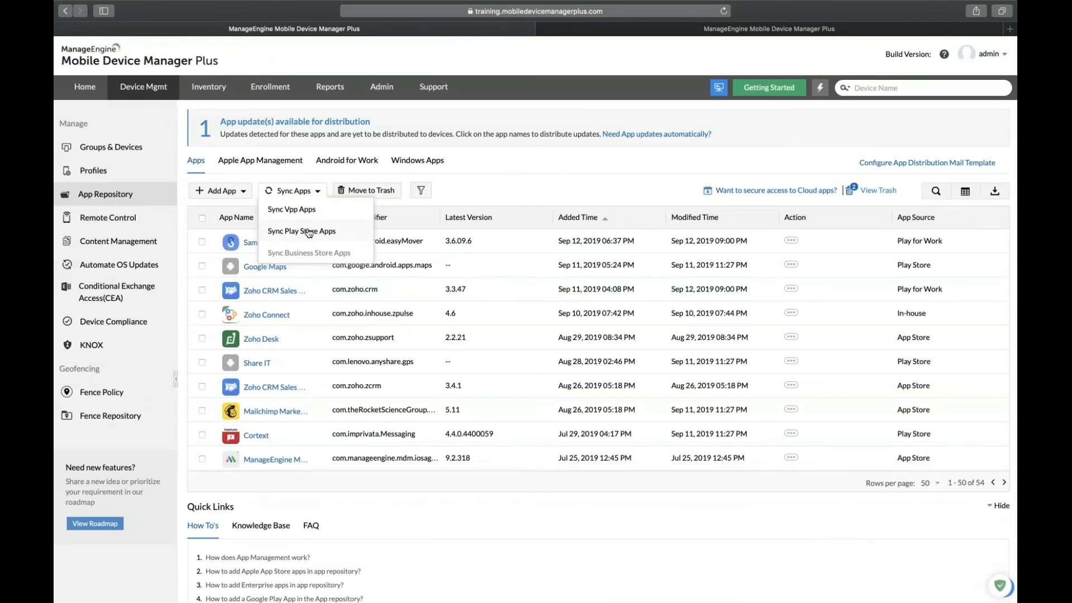
left_click(516, 196)
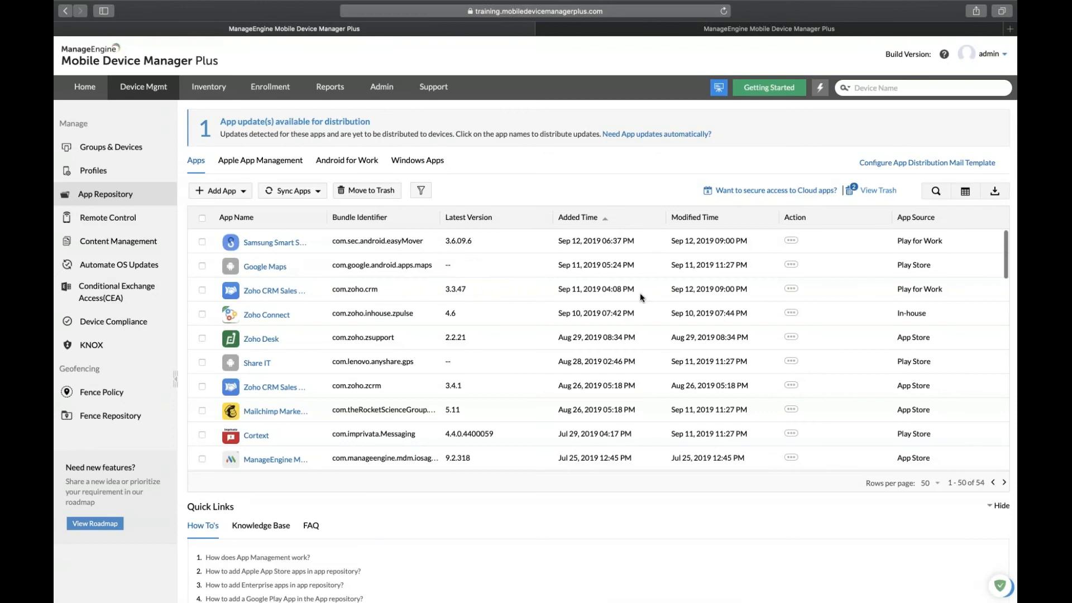
left_click(286, 294)
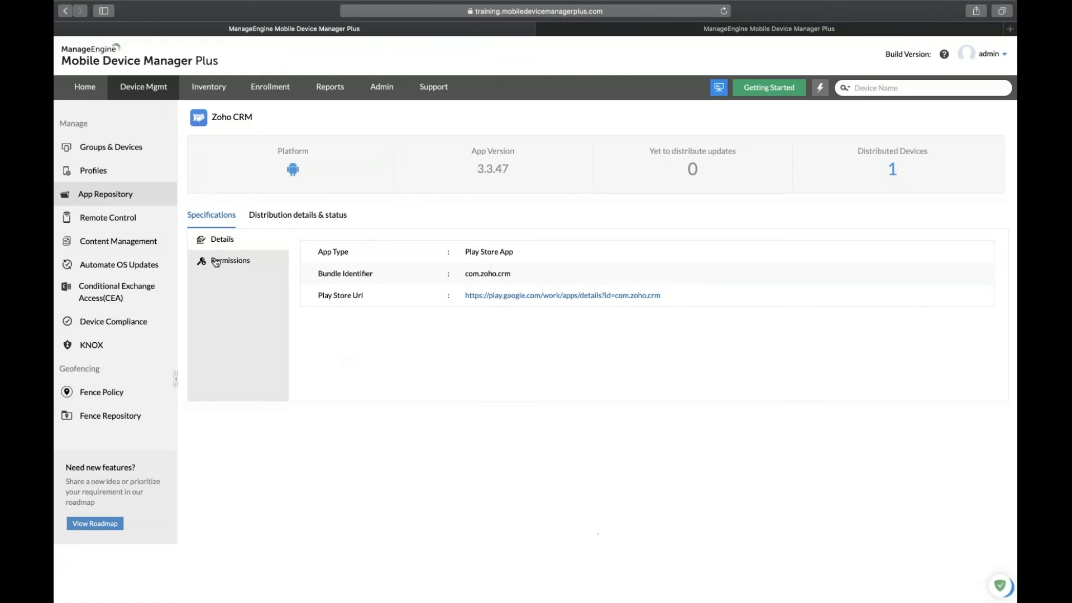
Save Zoho CRM permissions: allow microphone and call log, deny storage, location and contacts, phone user-controlled.
left_click(216, 261)
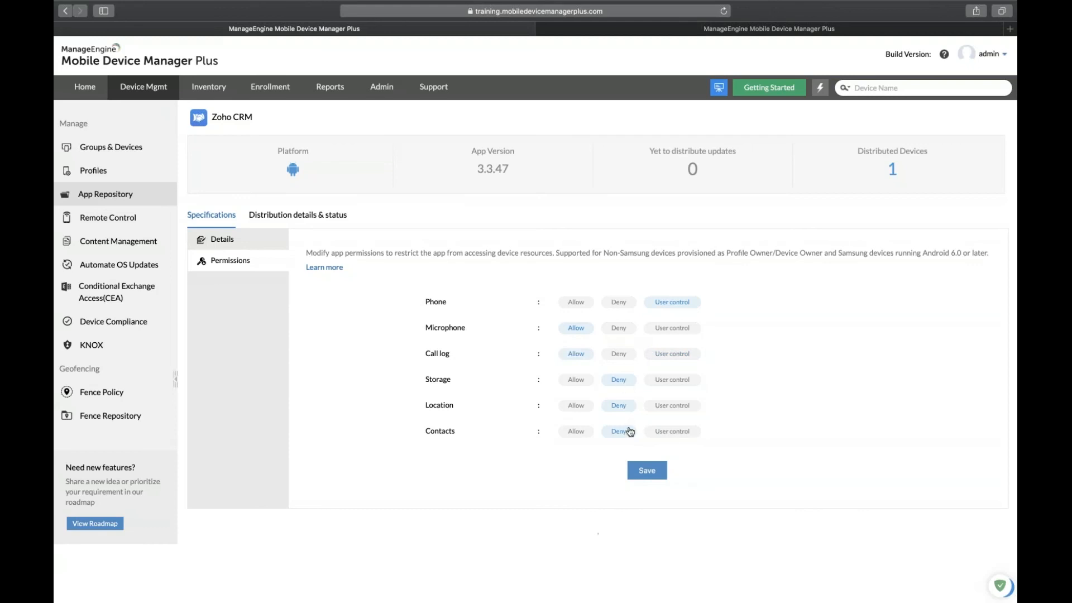
left_click(649, 471)
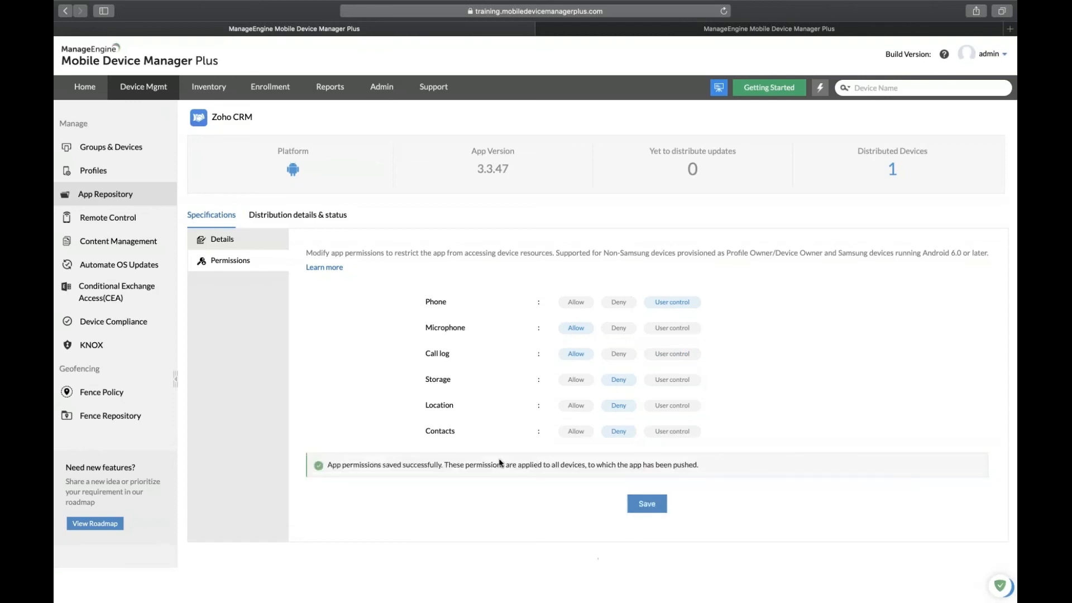
left_click(122, 195)
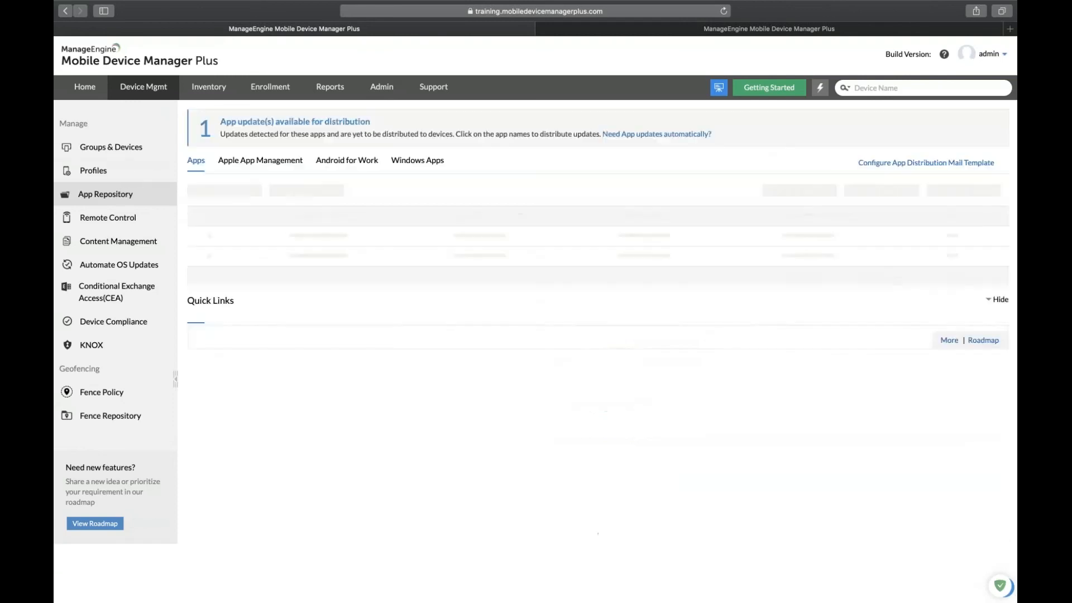
Distribute the Android app Zoho CRM Sales & Marketing to the Konnect group.
left_click(129, 152)
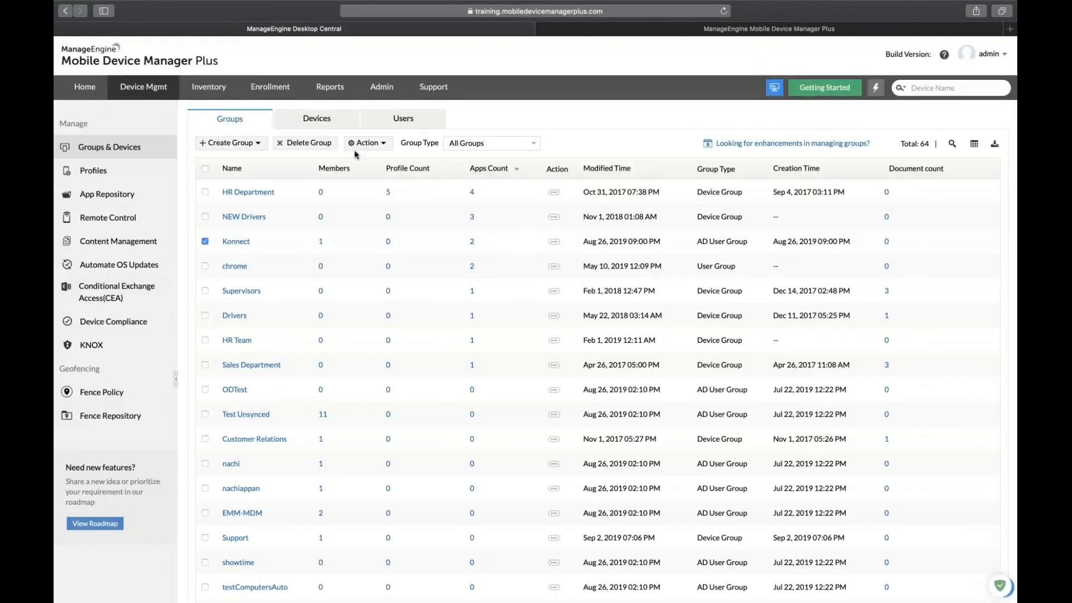
left_click(379, 143)
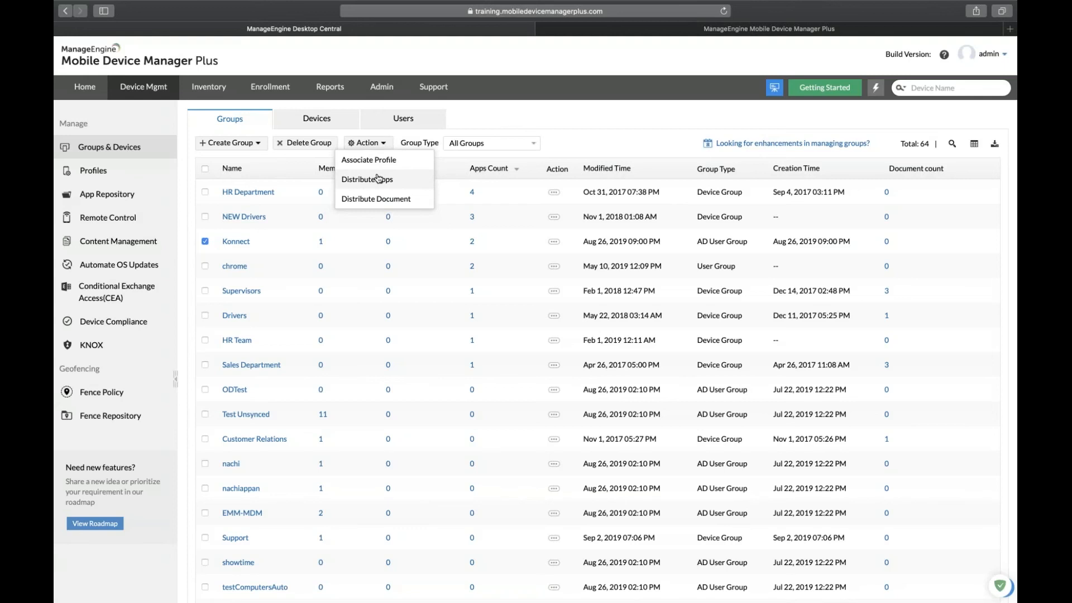
left_click(379, 179)
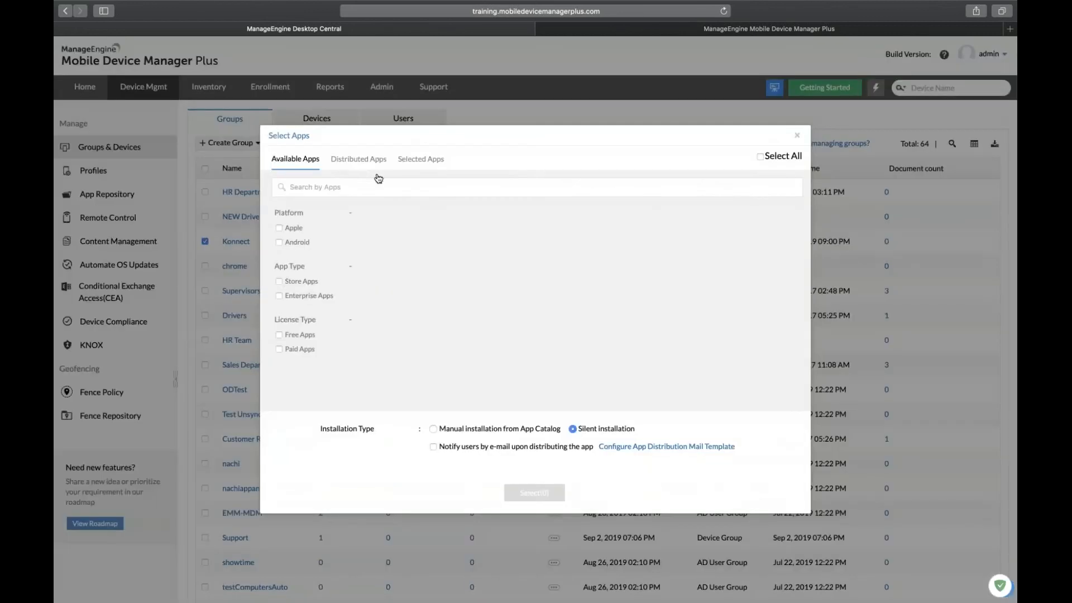
left_click(279, 242)
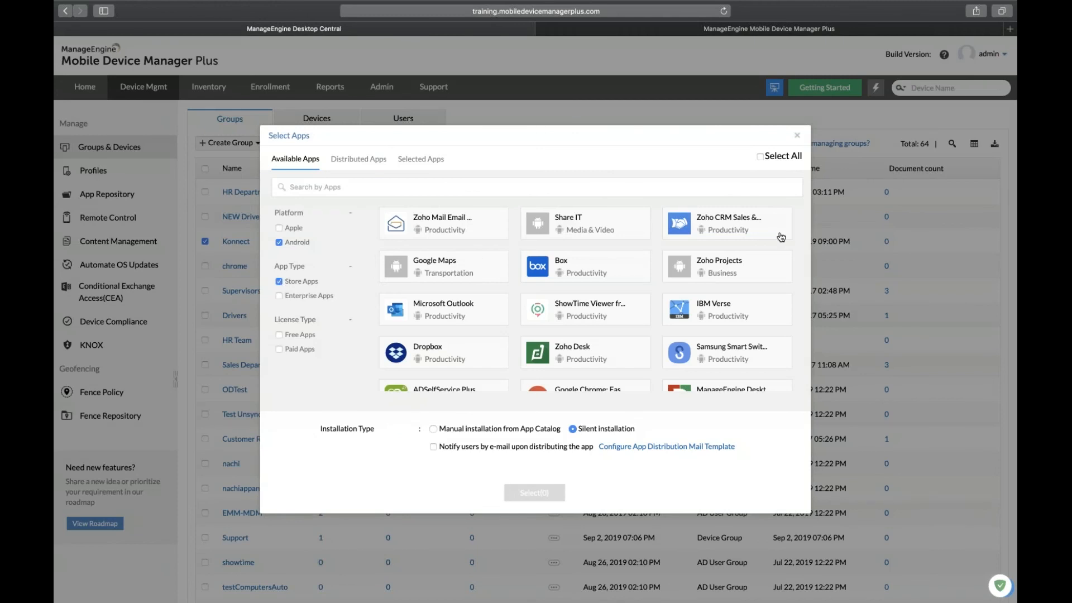
left_click(752, 227)
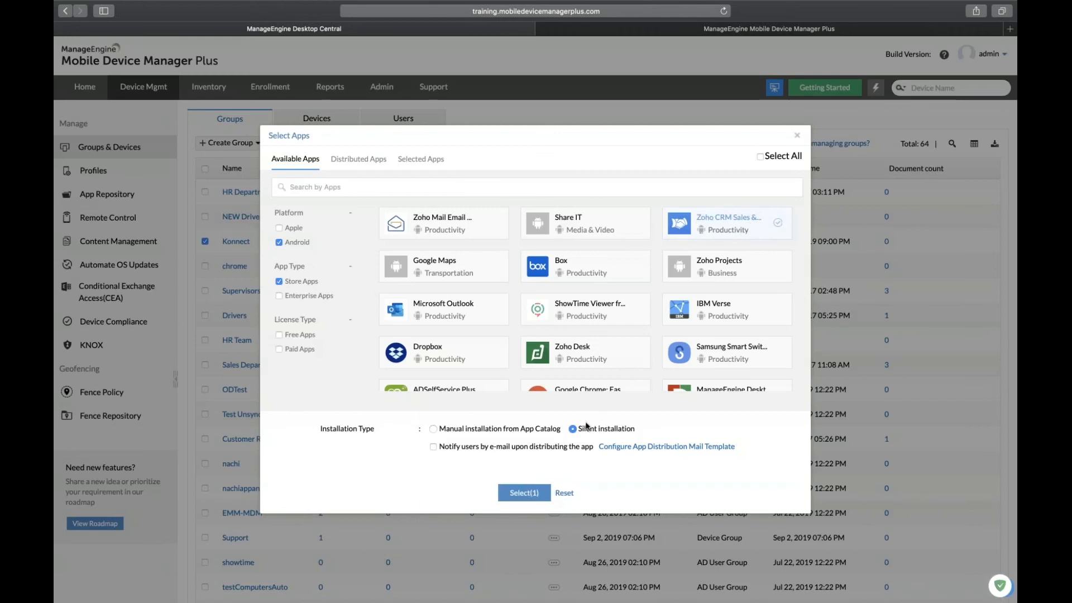
left_click(524, 494)
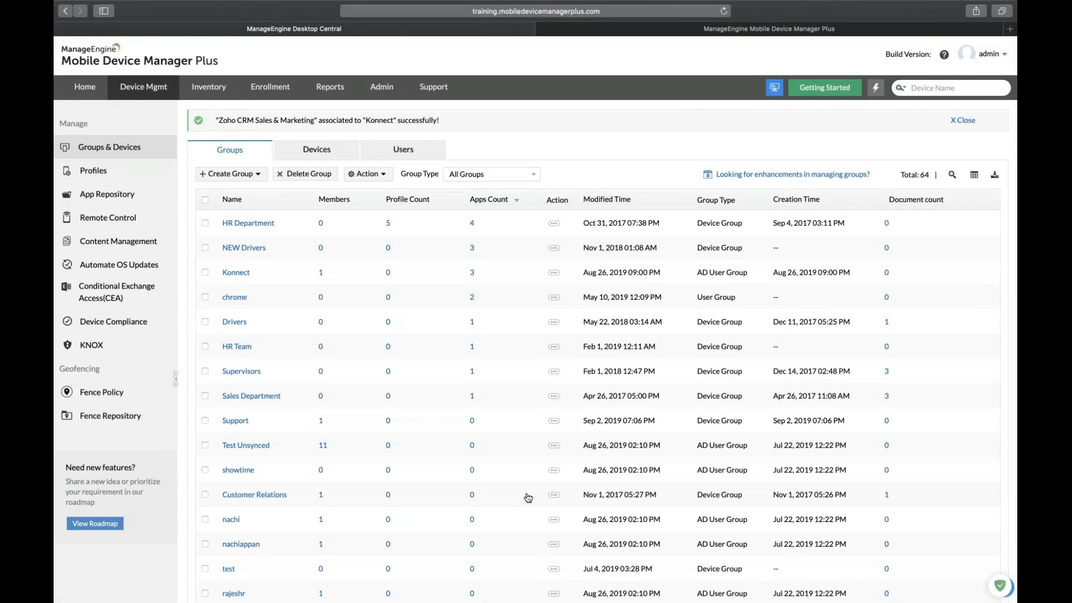
Present slides 46–47 showing Zoho CRM installed on the device and its app permissions.
key("ctrl+Left")
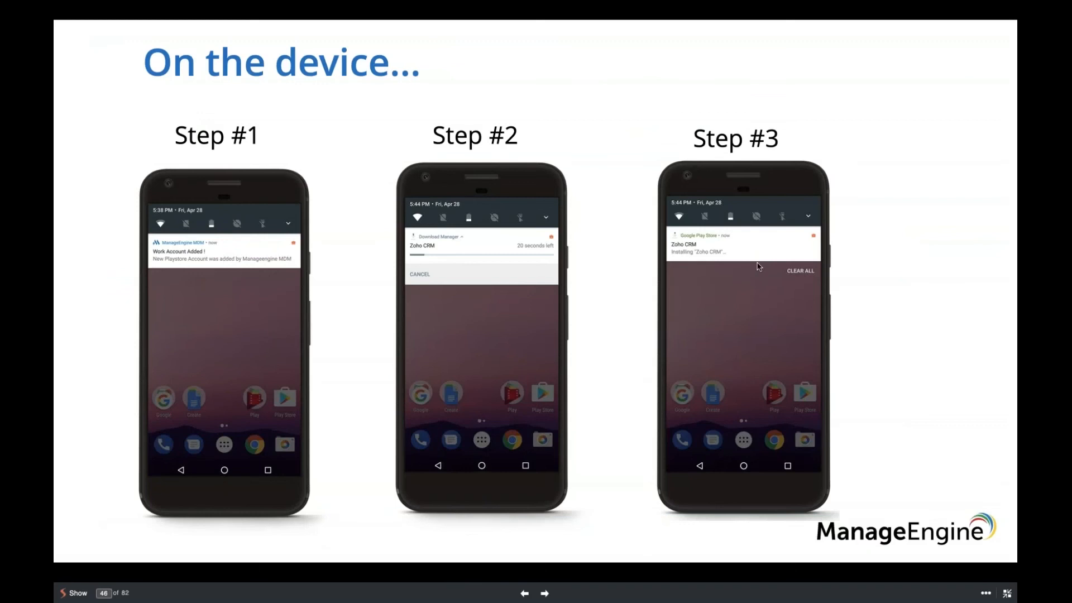
key("Right")
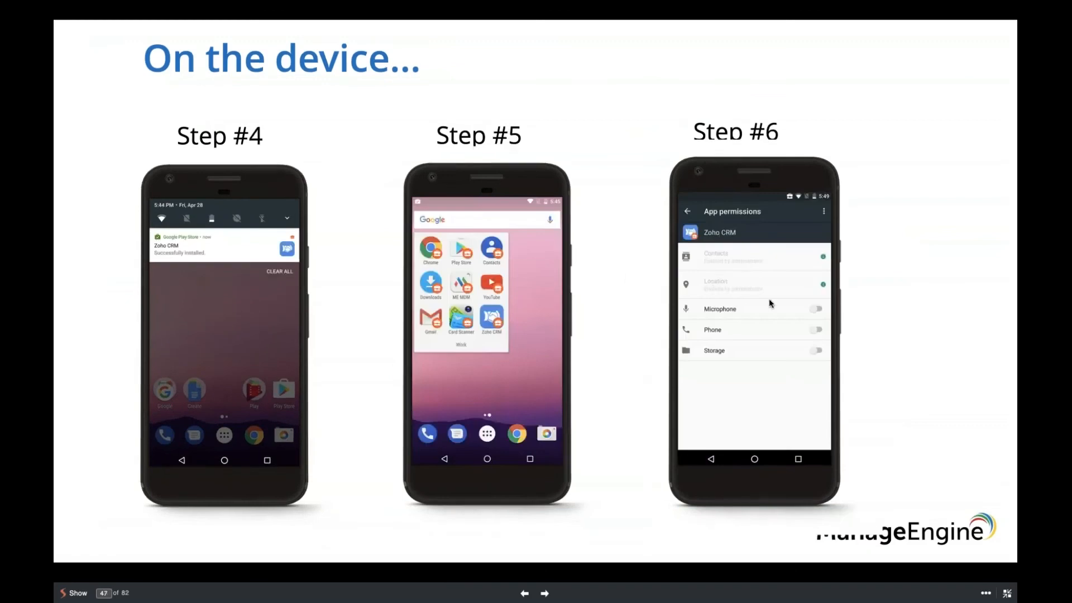
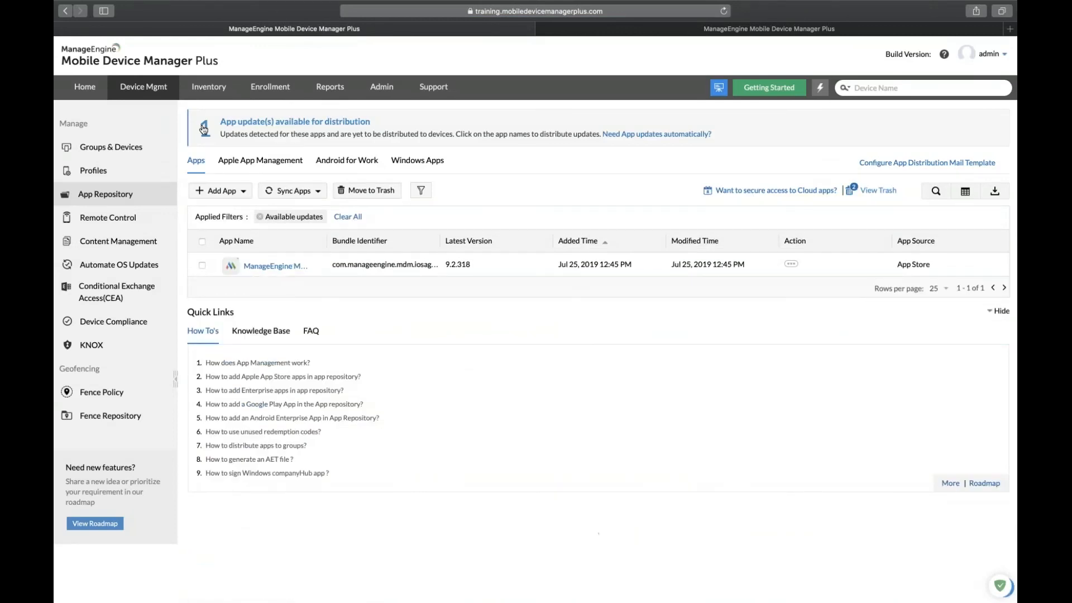
Open the ManageEngine MDM app and check its distribution details and status.
left_click(286, 271)
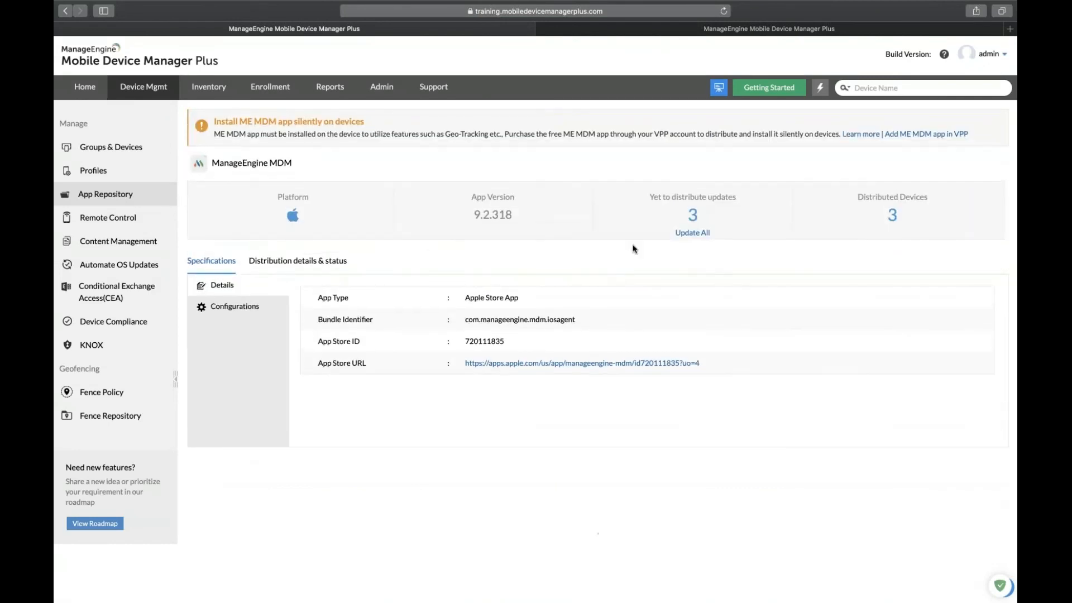
left_click(299, 262)
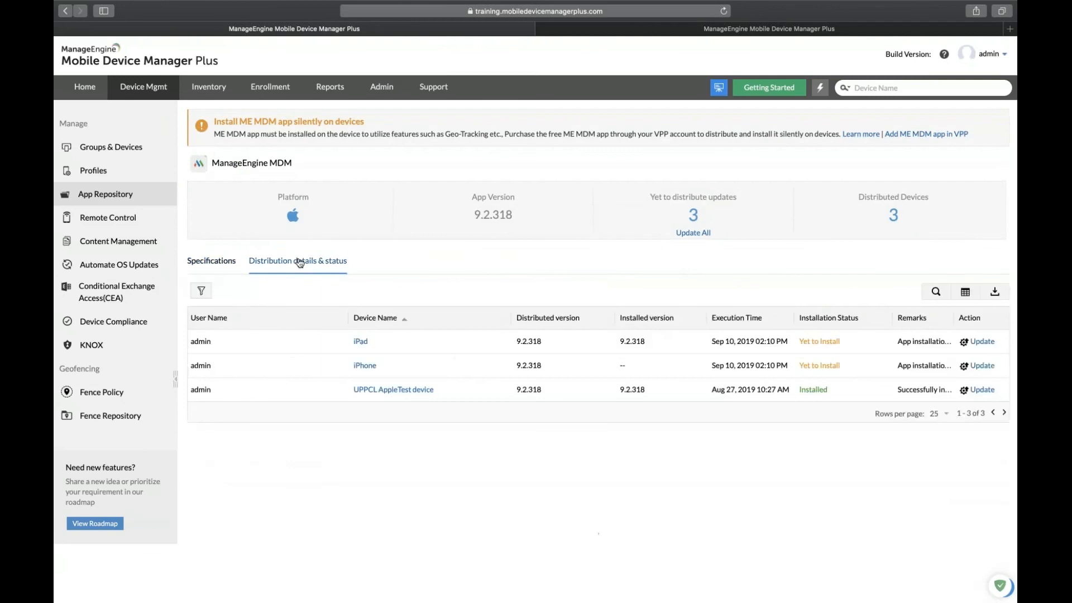
left_click(211, 263)
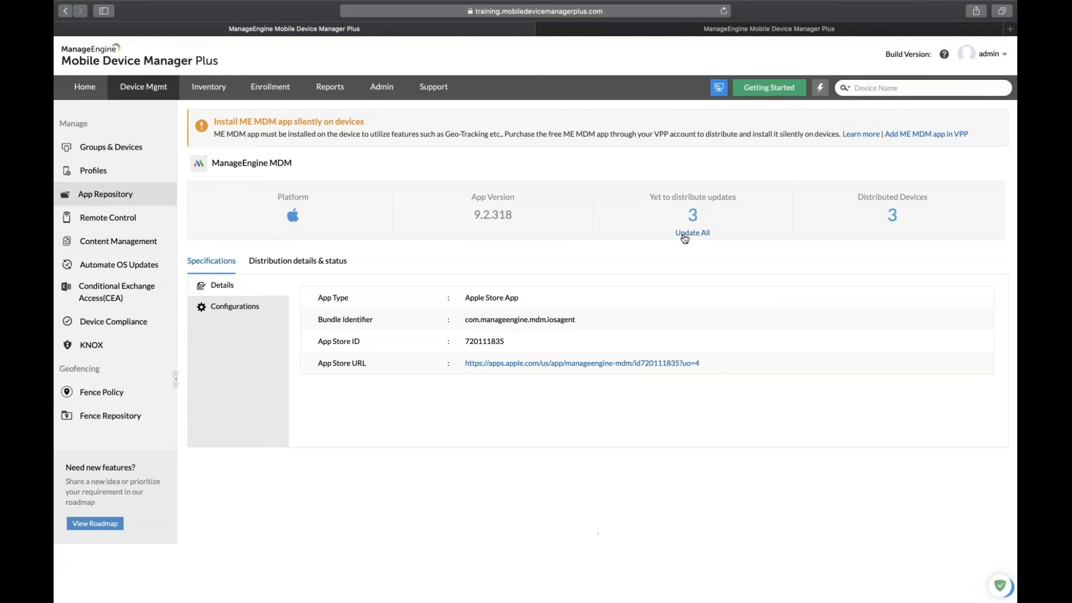
Open the Update All settings and cancel them, then browse the app's Configurations and Details.
left_click(685, 238)
left_click(610, 306)
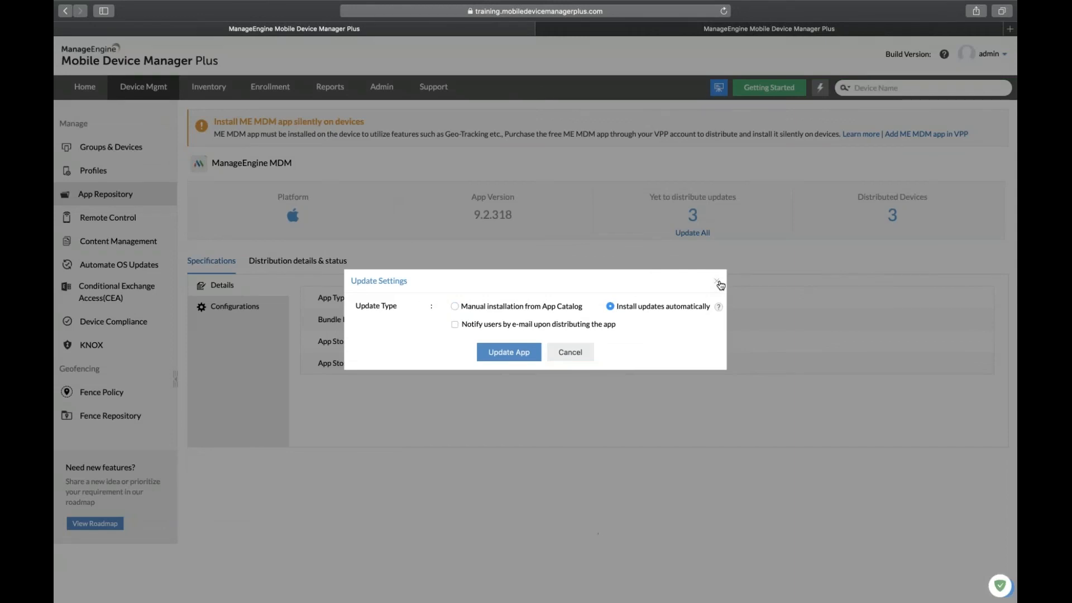
left_click(566, 353)
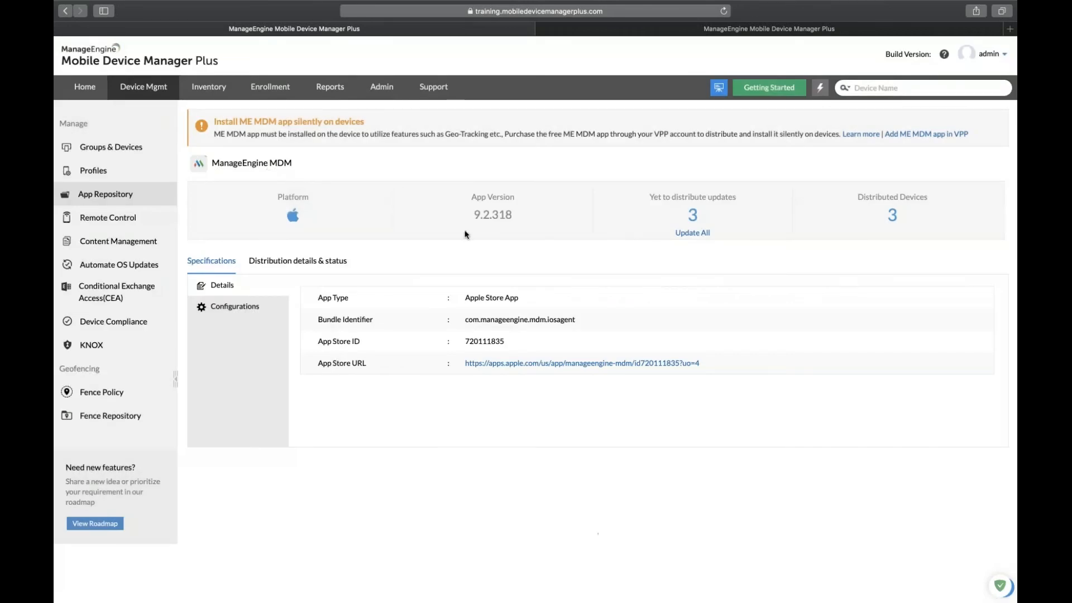
left_click(249, 313)
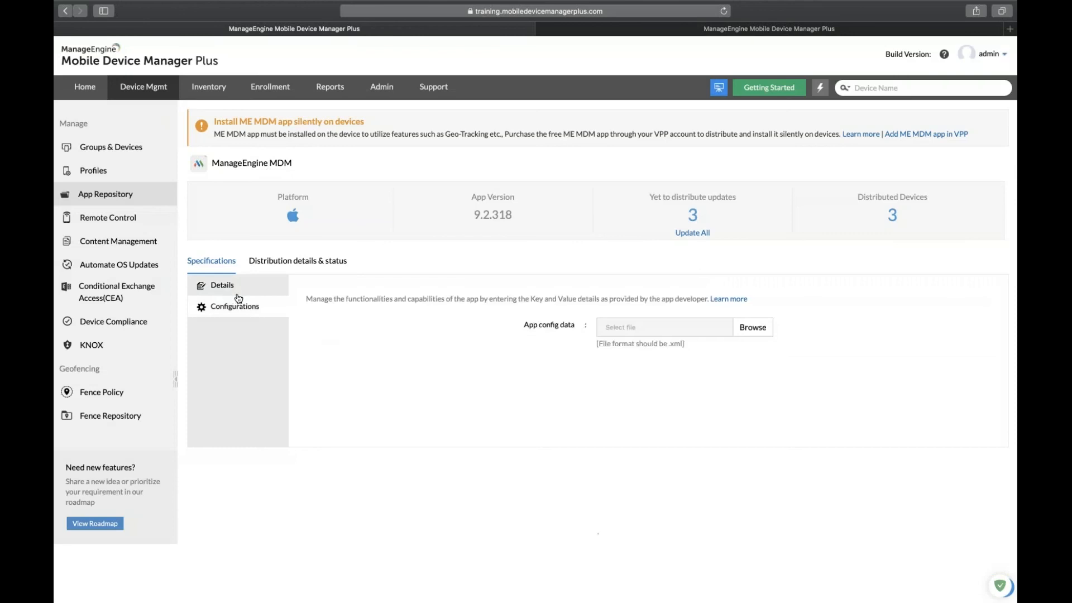
left_click(235, 287)
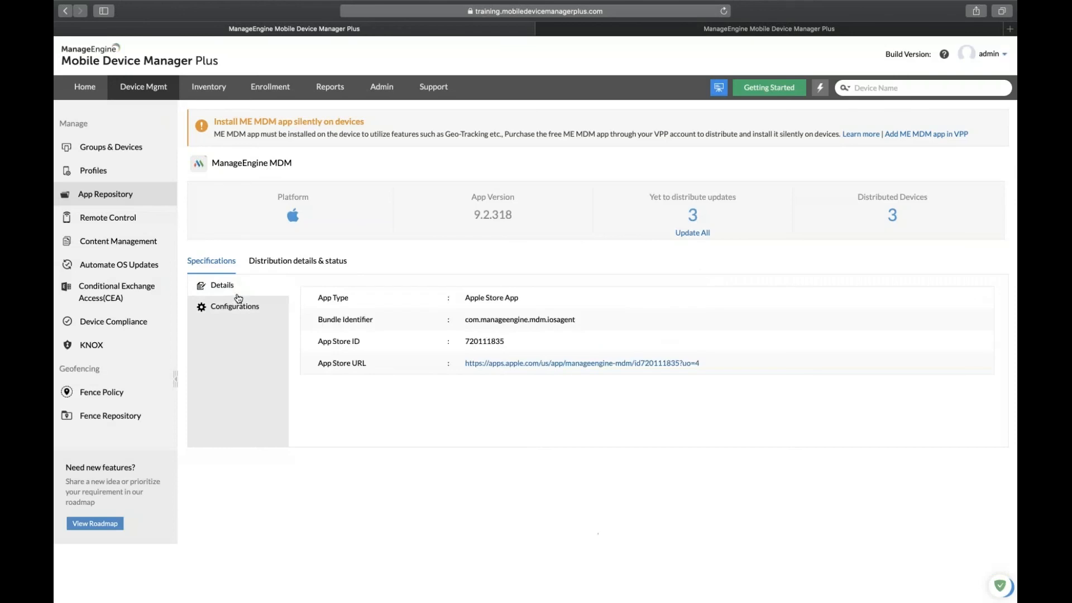
Go back to the full App Repository list of 54 apps.
left_click(152, 204)
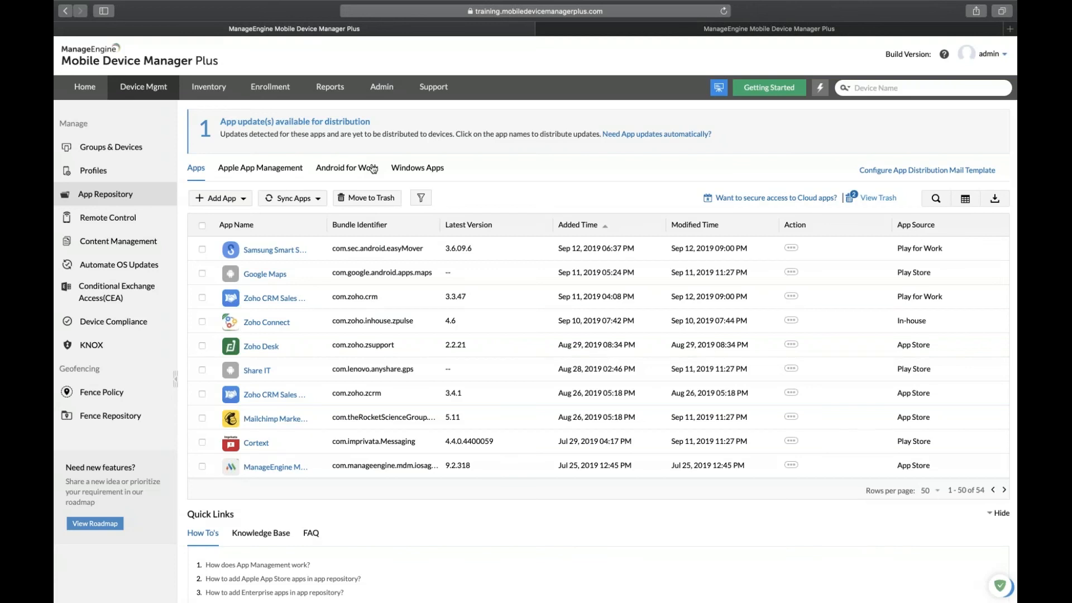
key("ctrl+Left")
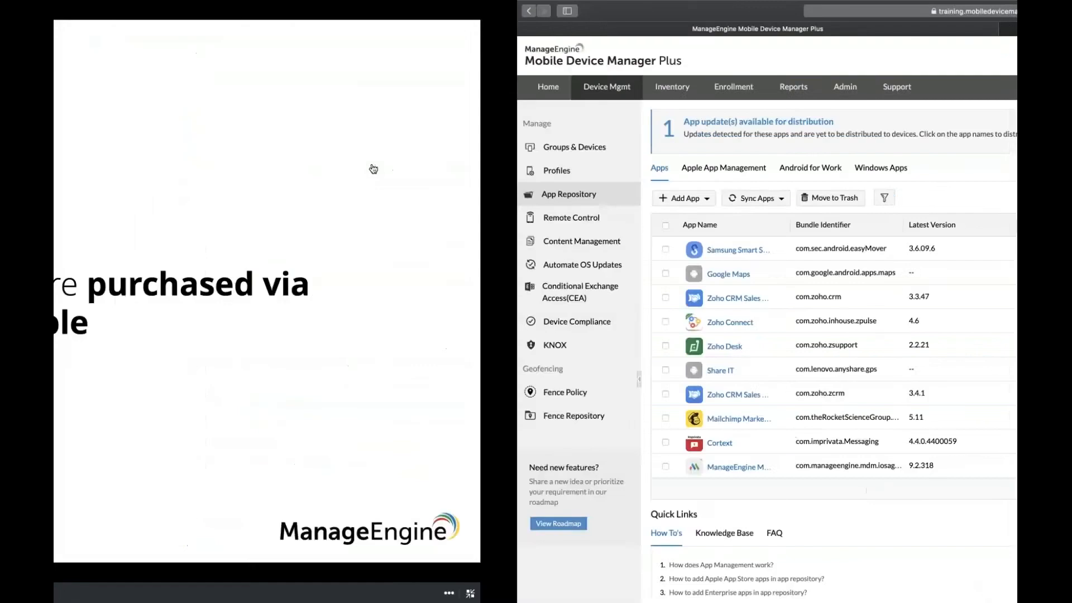
key("Right")
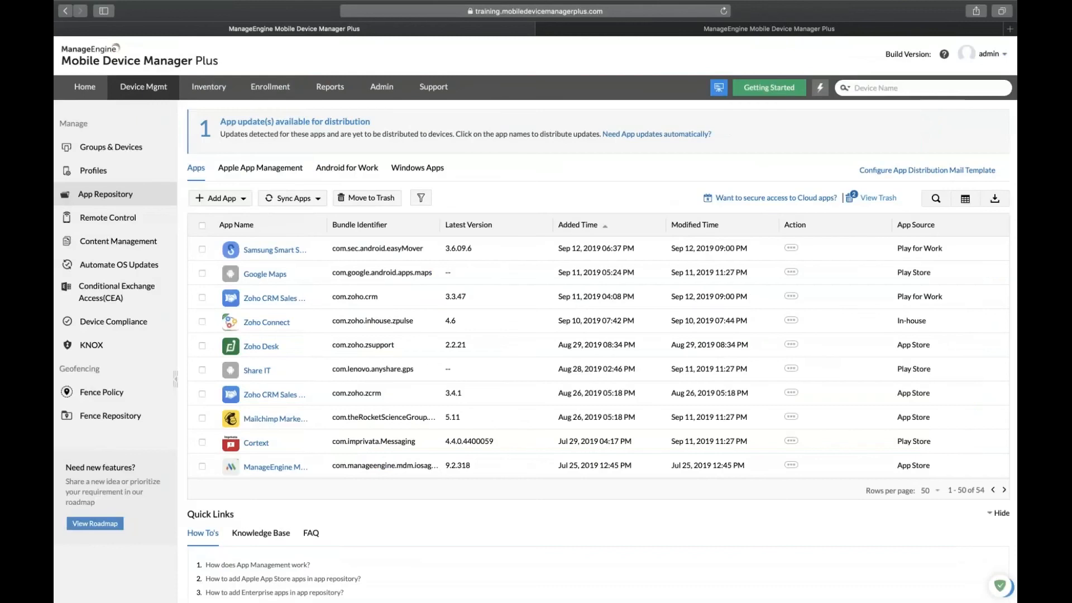
Start a new Android enterprise app by uploading Z_Delivery_2.01.apk.
left_click(222, 198)
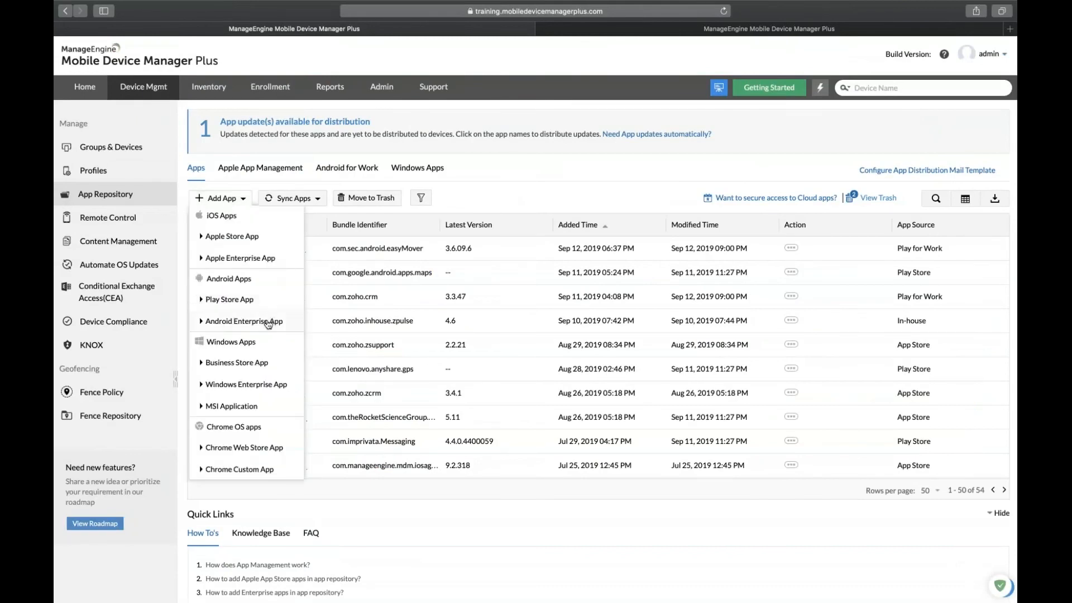
left_click(269, 323)
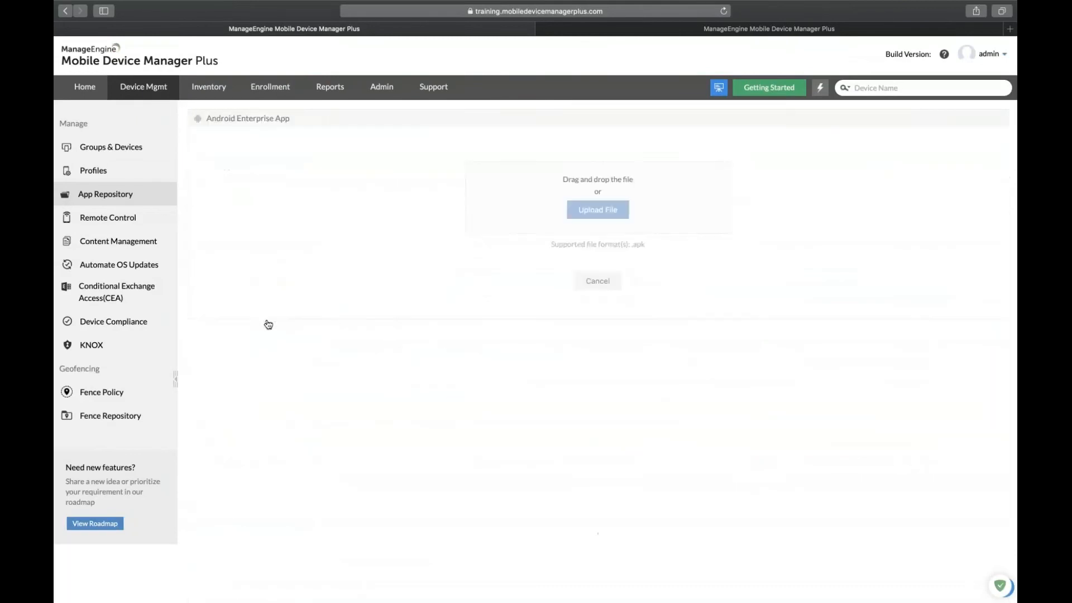
left_click(599, 217)
left_click(476, 78)
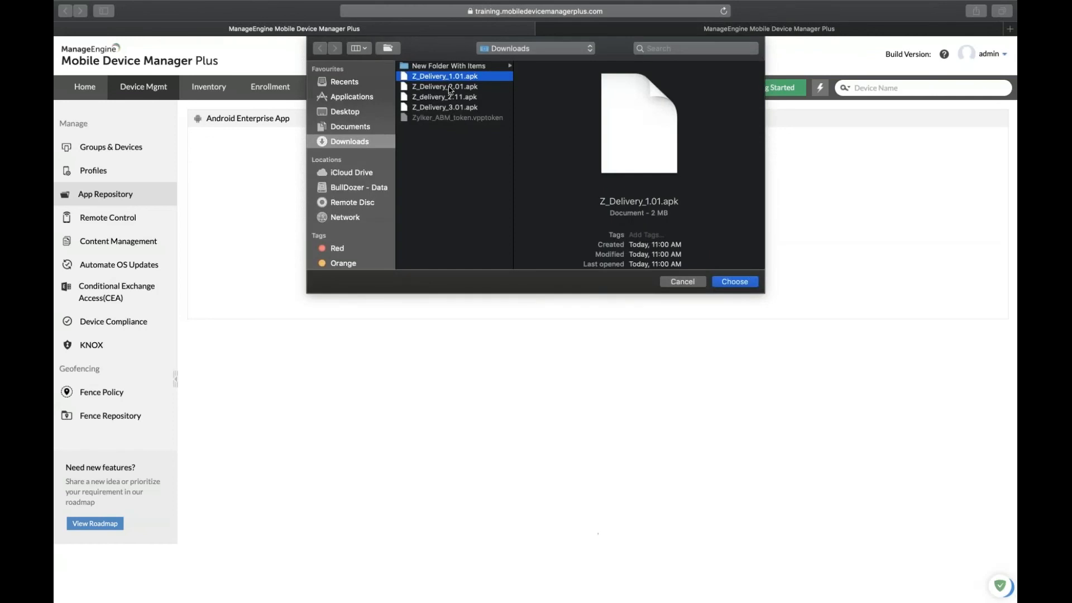
left_click(450, 87)
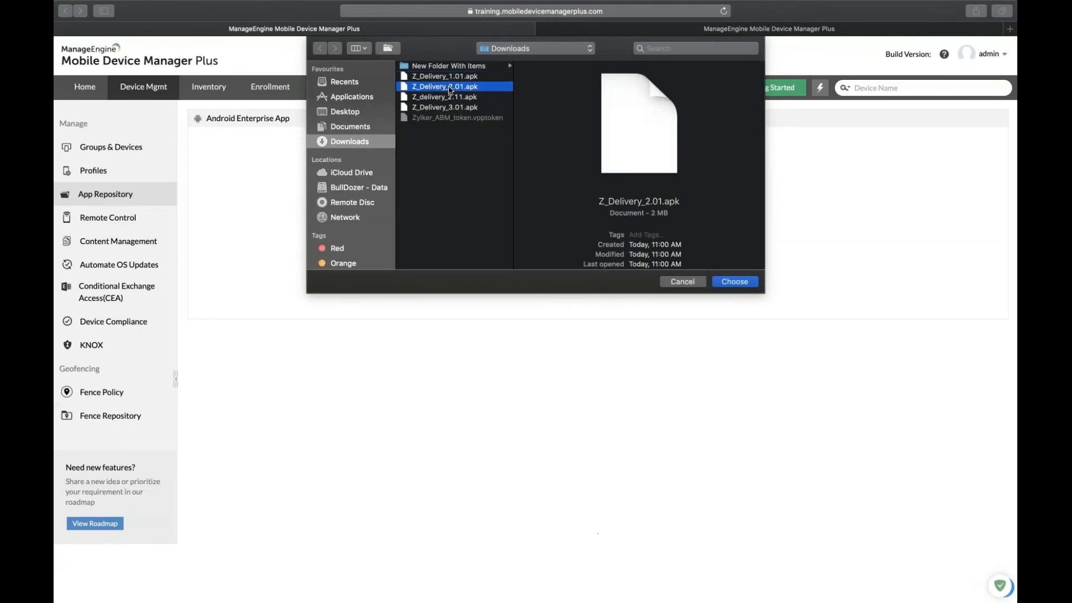
left_click(734, 282)
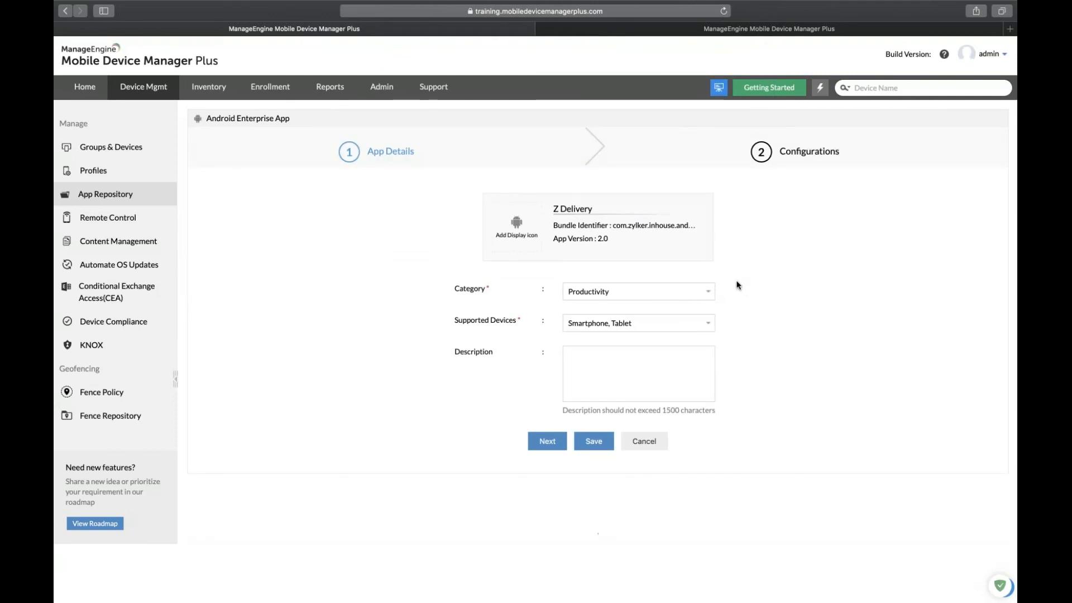
Keep category Productivity and devices Smartphone, Tablet, then save the Z Delivery app.
left_click(620, 292)
left_click(639, 296)
left_click(664, 325)
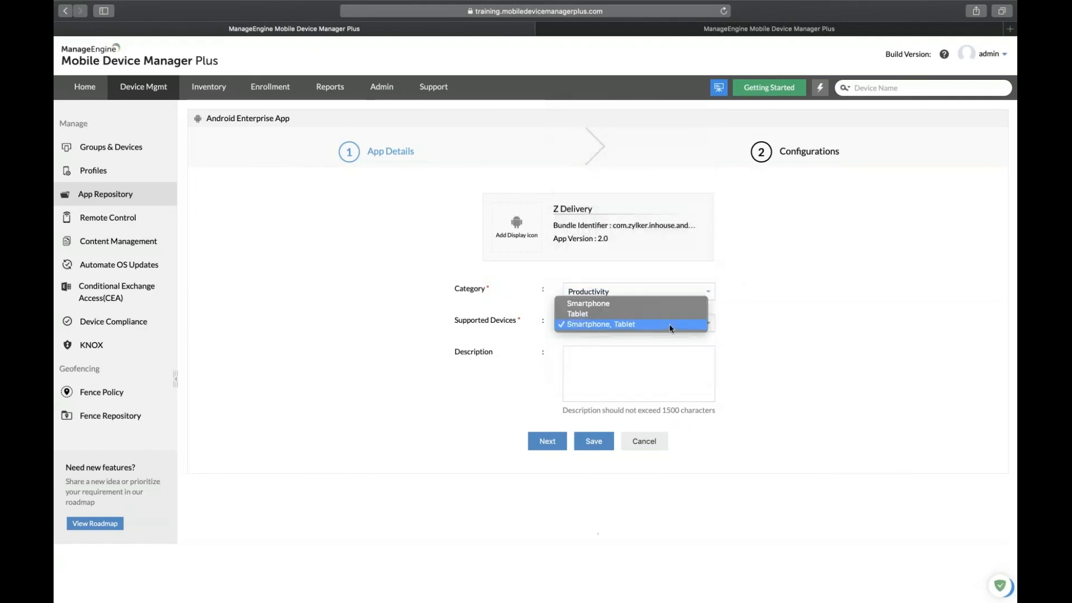
left_click(664, 324)
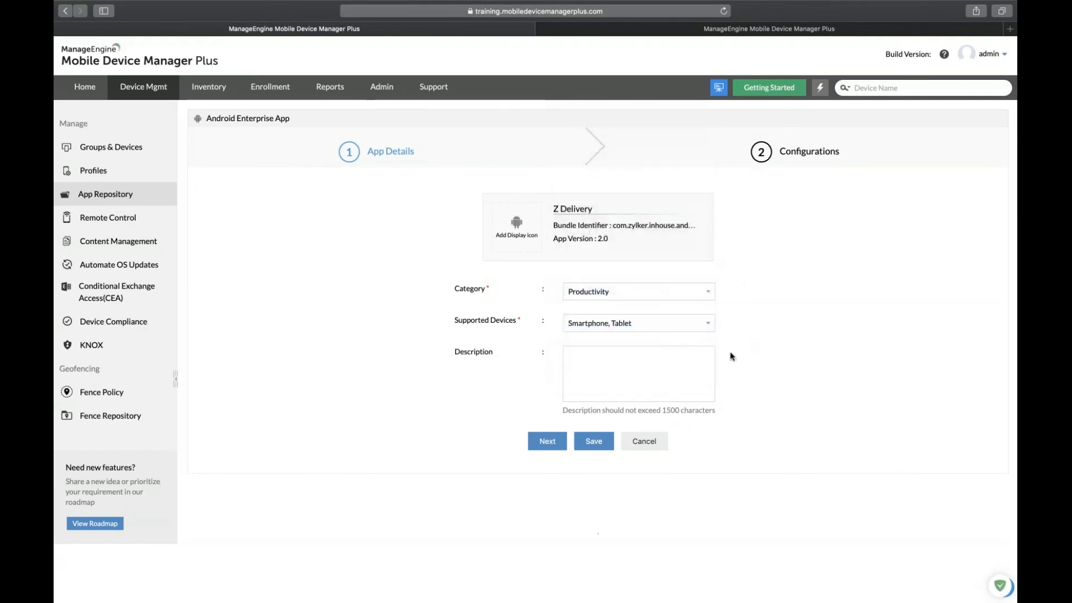
left_click(547, 441)
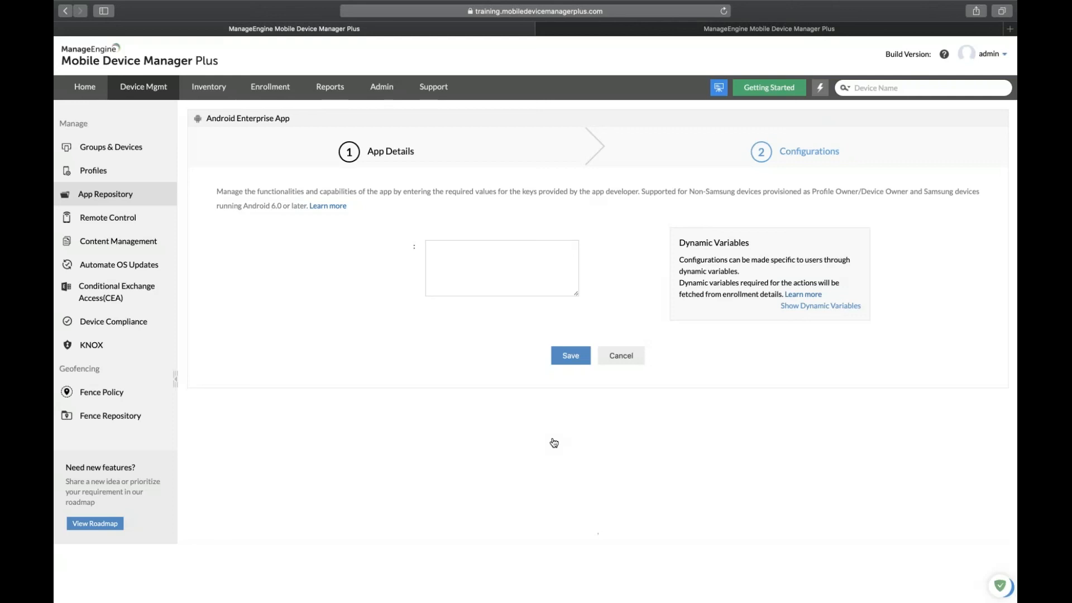
left_click(570, 359)
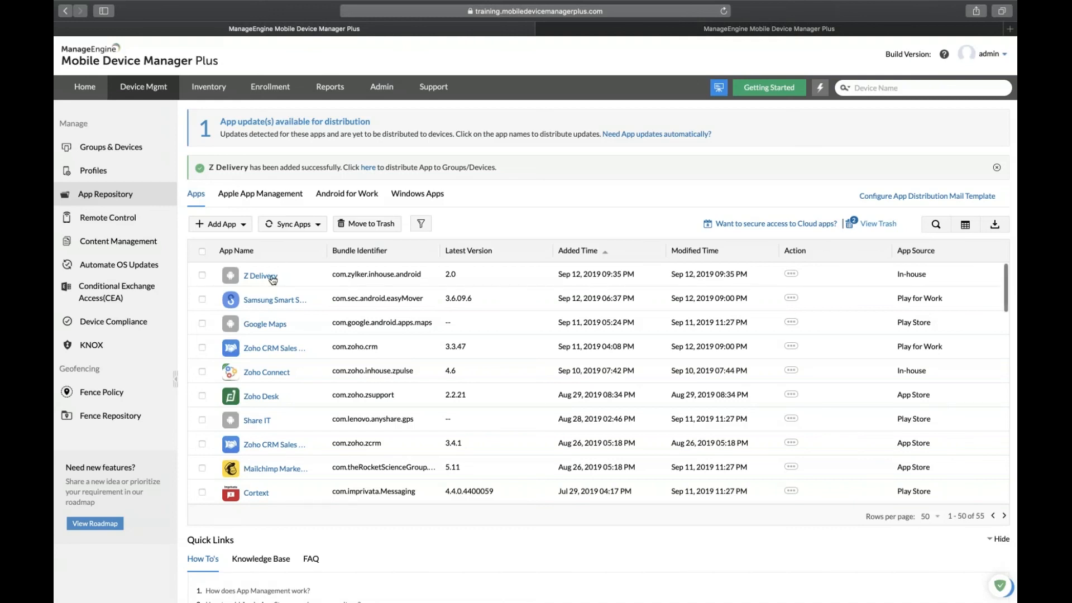
Open Z Delivery and upload Z_delivery_2.11.apk as its beta version.
left_click(261, 276)
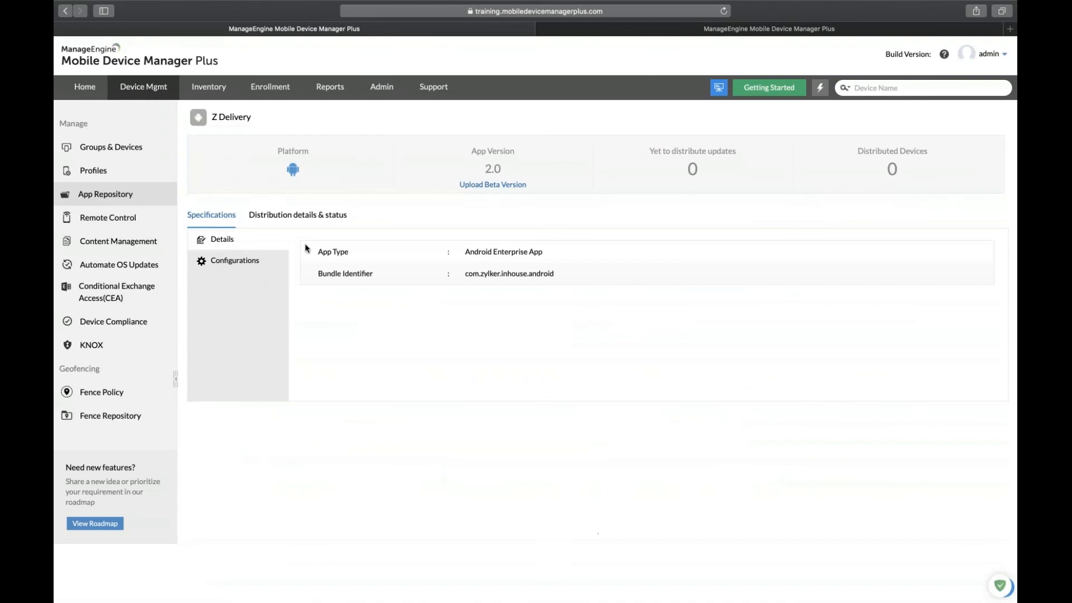
left_click(494, 185)
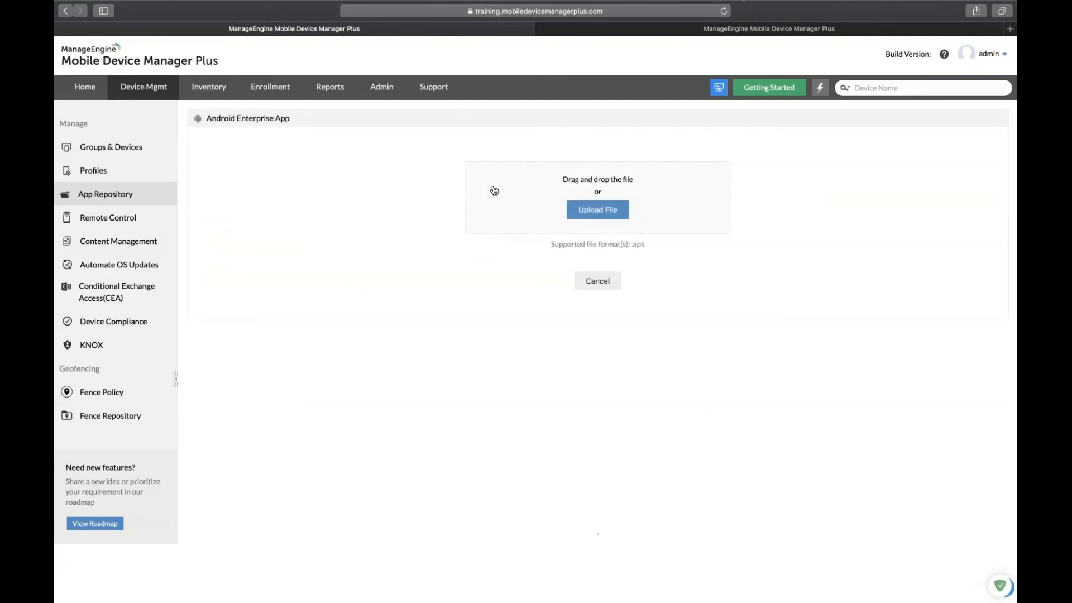
left_click(598, 214)
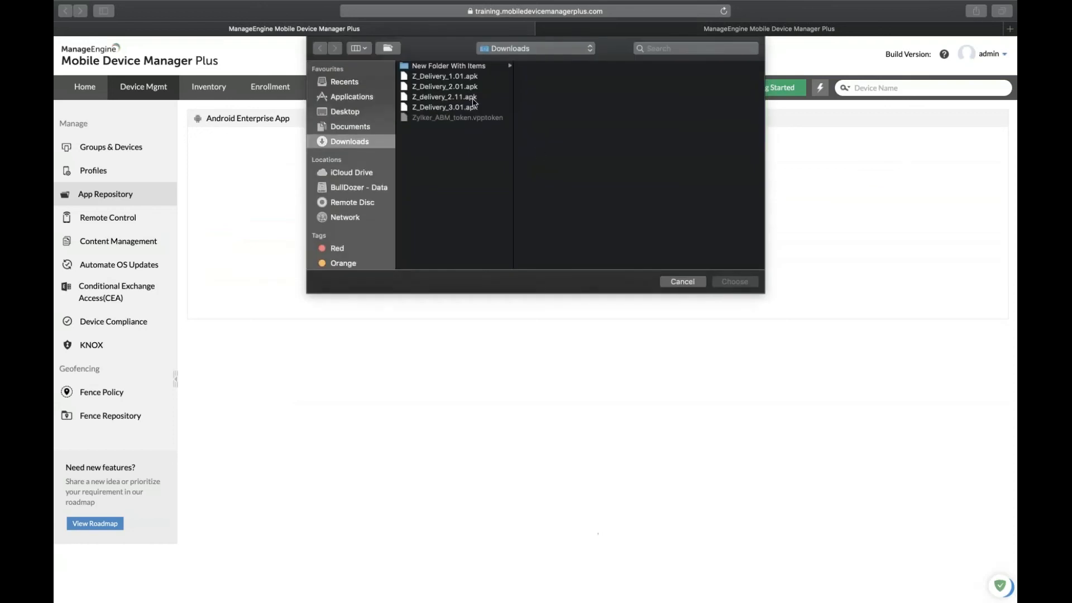
left_click(473, 98)
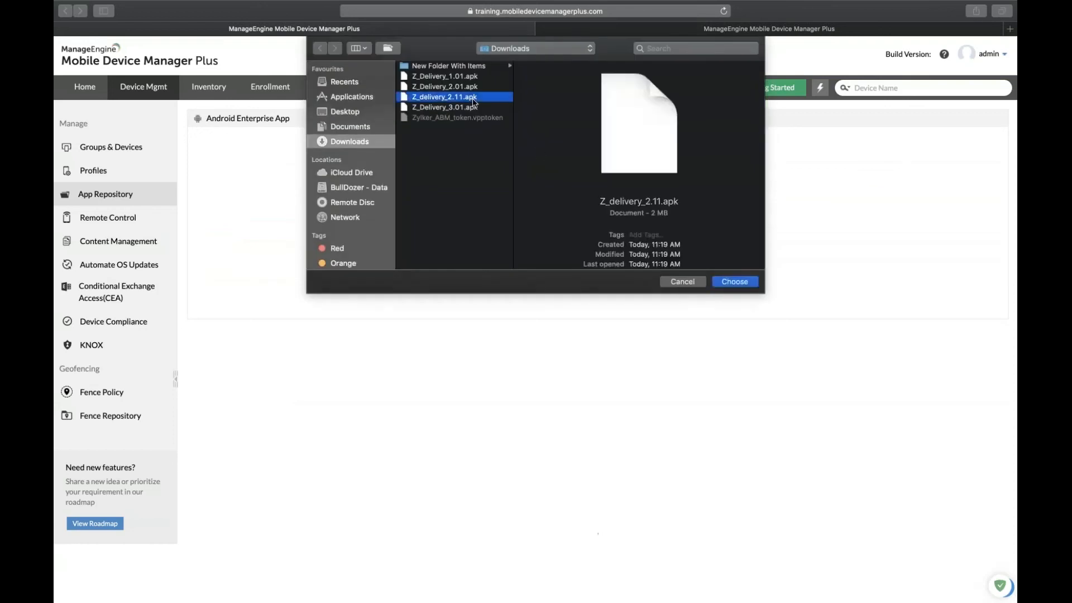
left_click(729, 283)
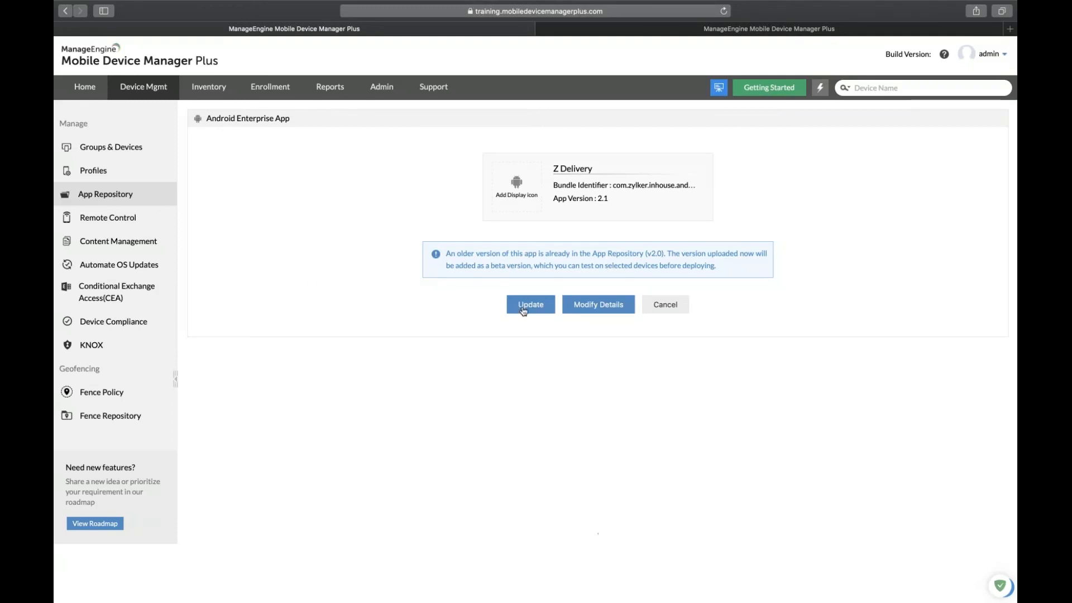
Keep supported devices as Smartphone, Tablet and save v2.1 as the Z Delivery beta.
left_click(594, 310)
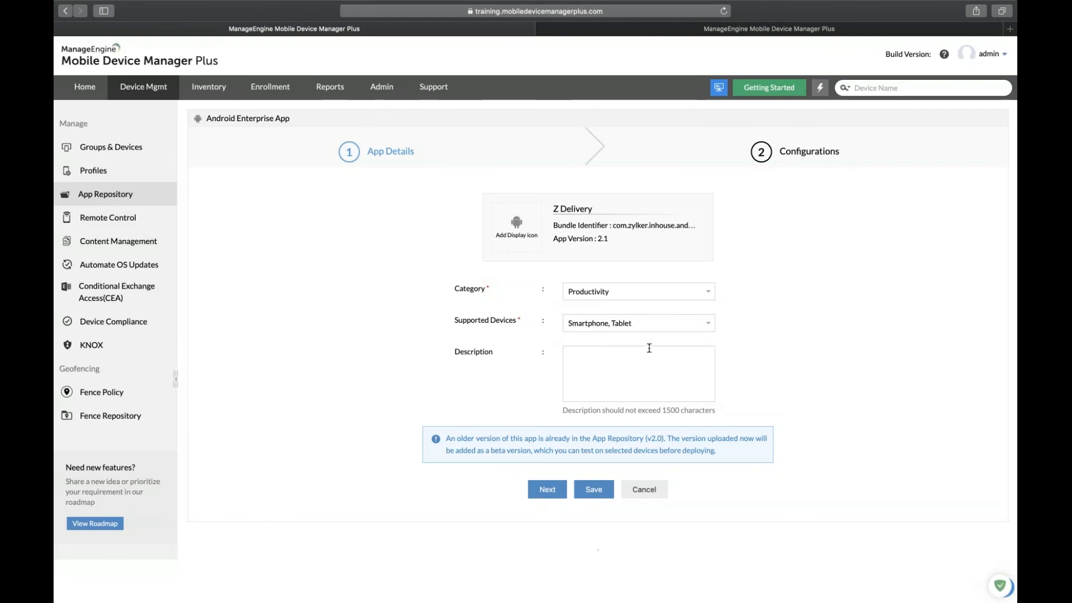
left_click(698, 328)
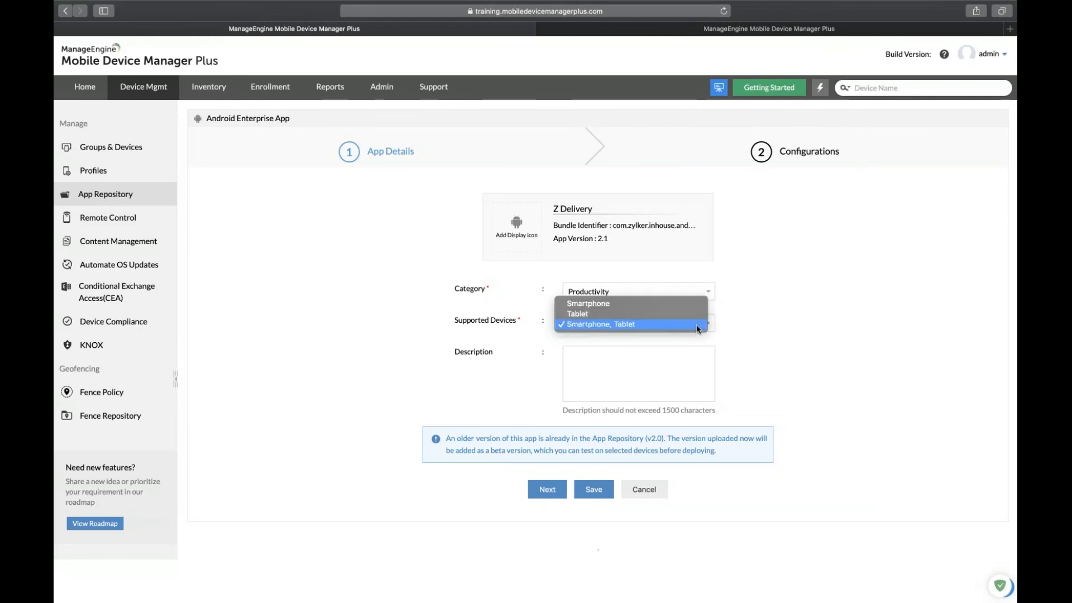
left_click(742, 348)
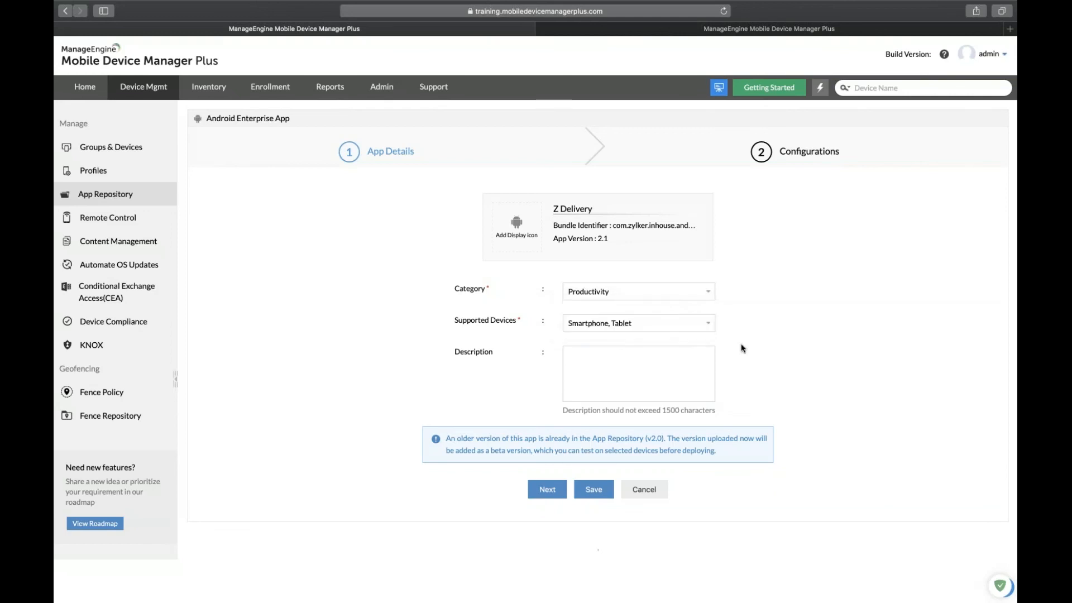
left_click(662, 317)
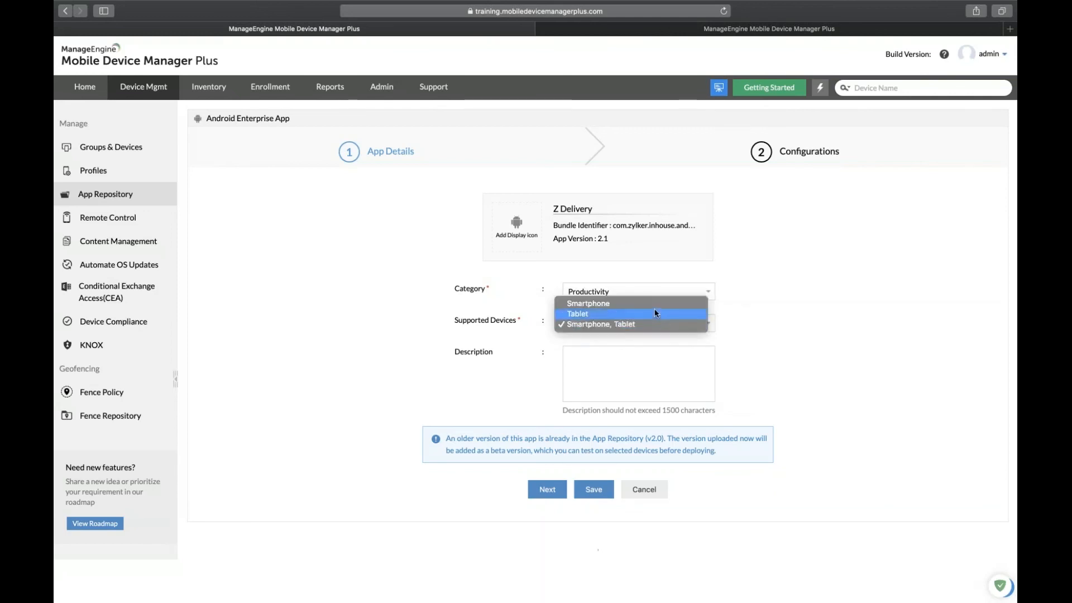
left_click(655, 304)
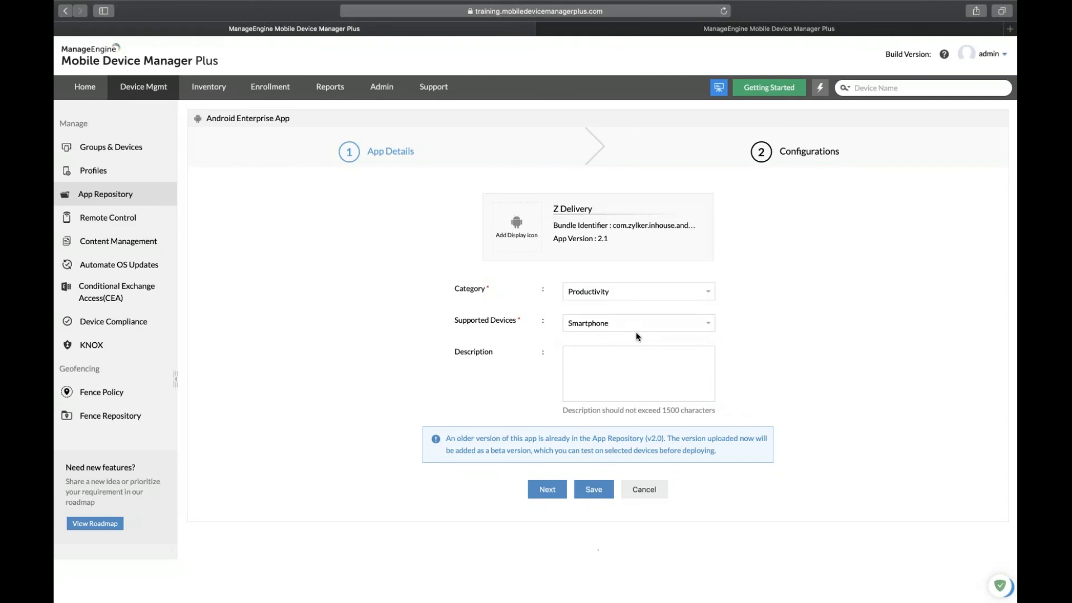
left_click(650, 329)
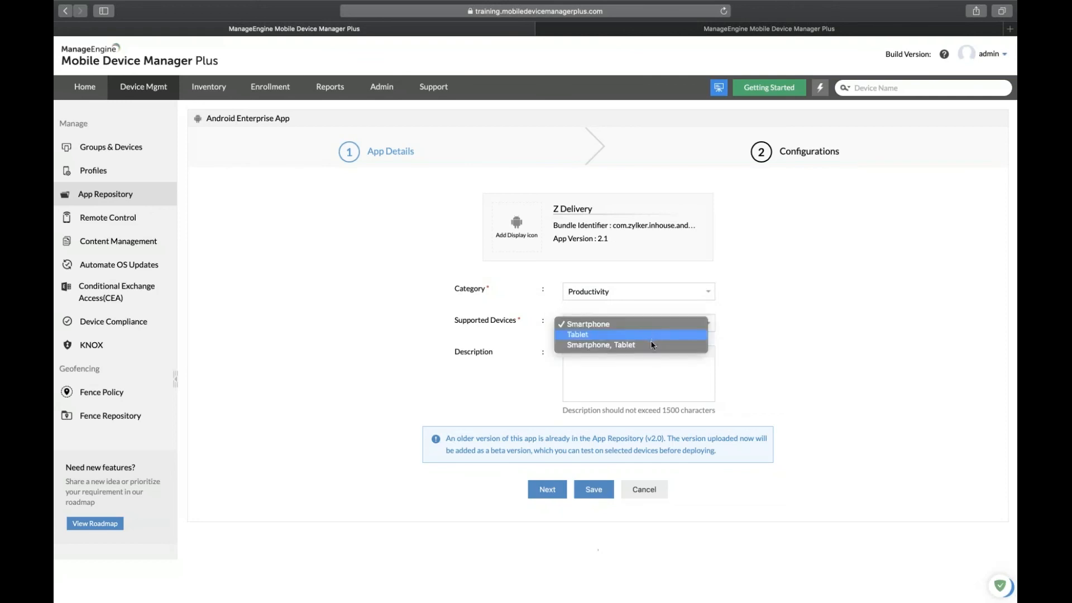
left_click(652, 345)
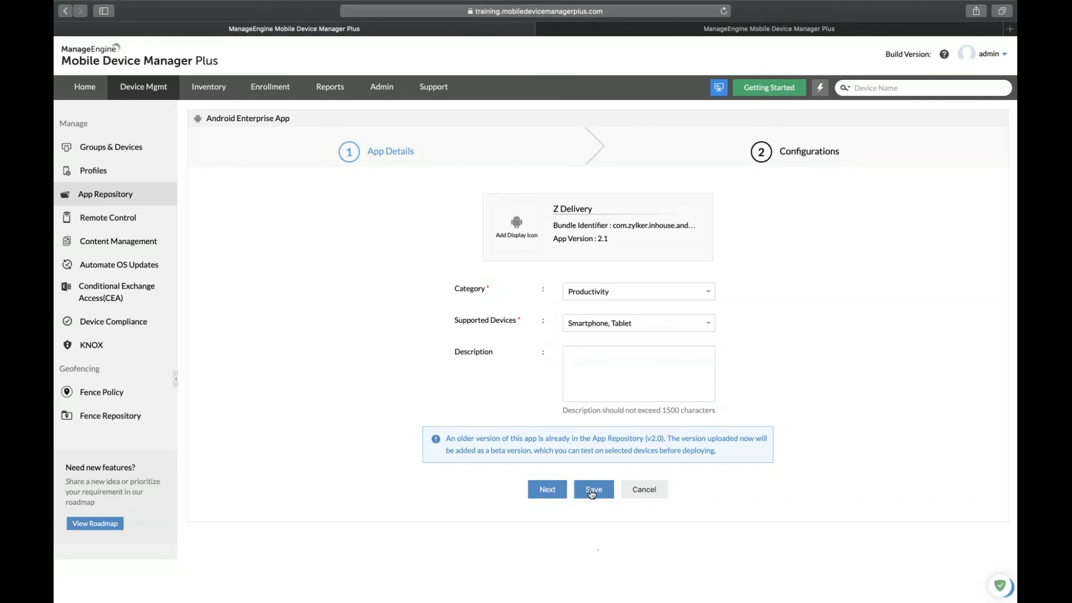
left_click(590, 491)
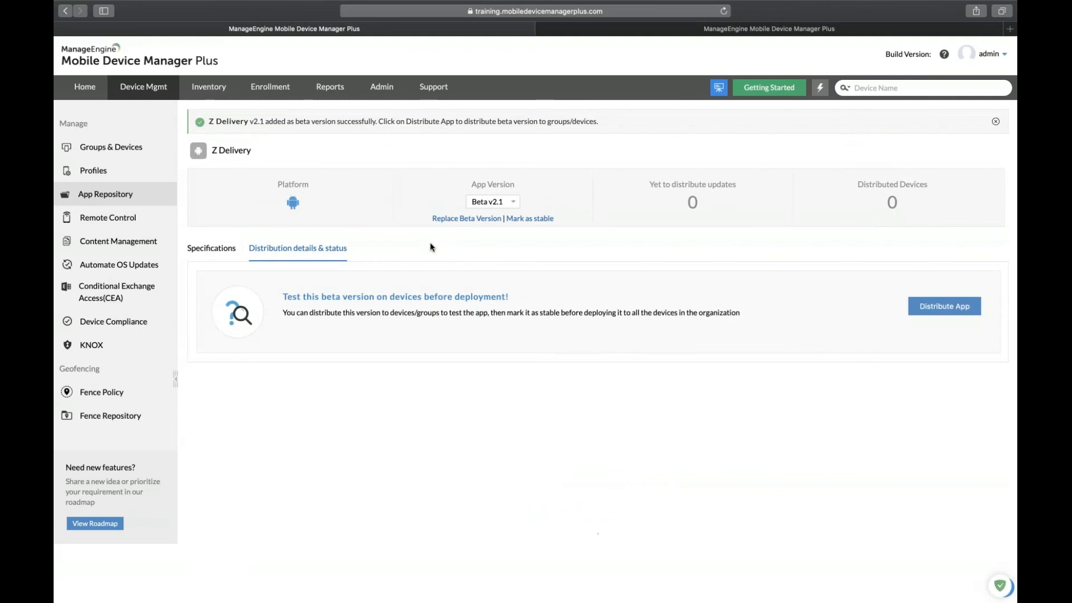
Switch between Stable v2.0 and Beta v2.1, then view Stable v2.0's distribution status.
left_click(490, 202)
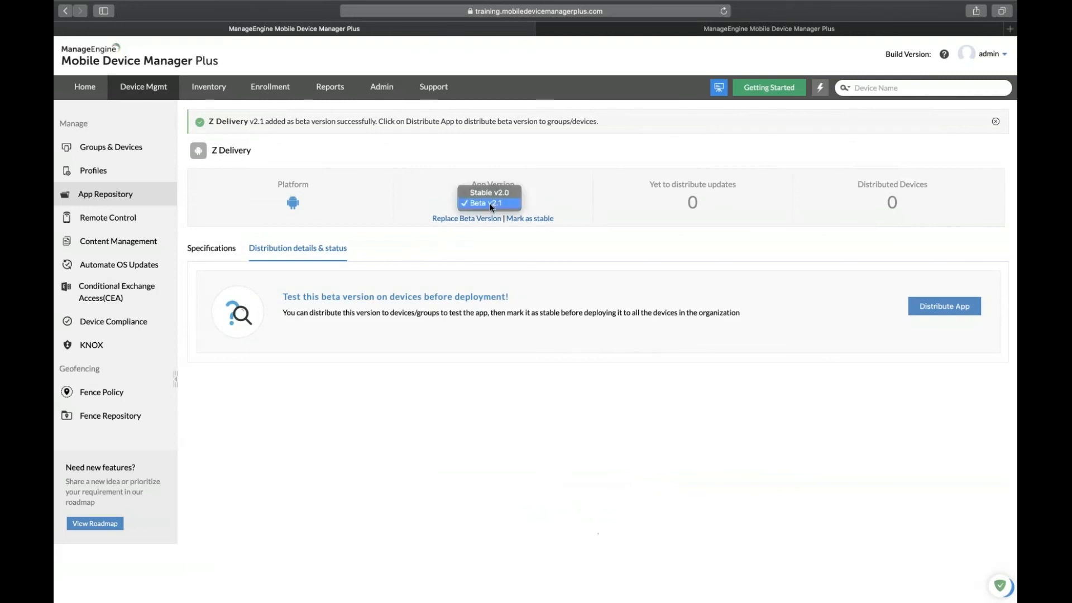
left_click(490, 192)
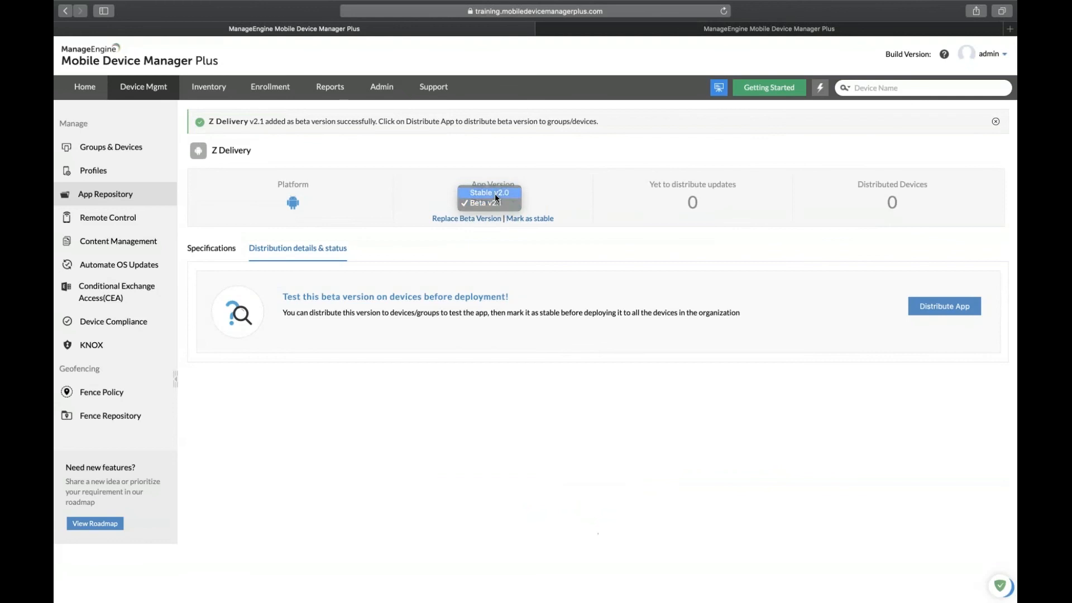
left_click(491, 167)
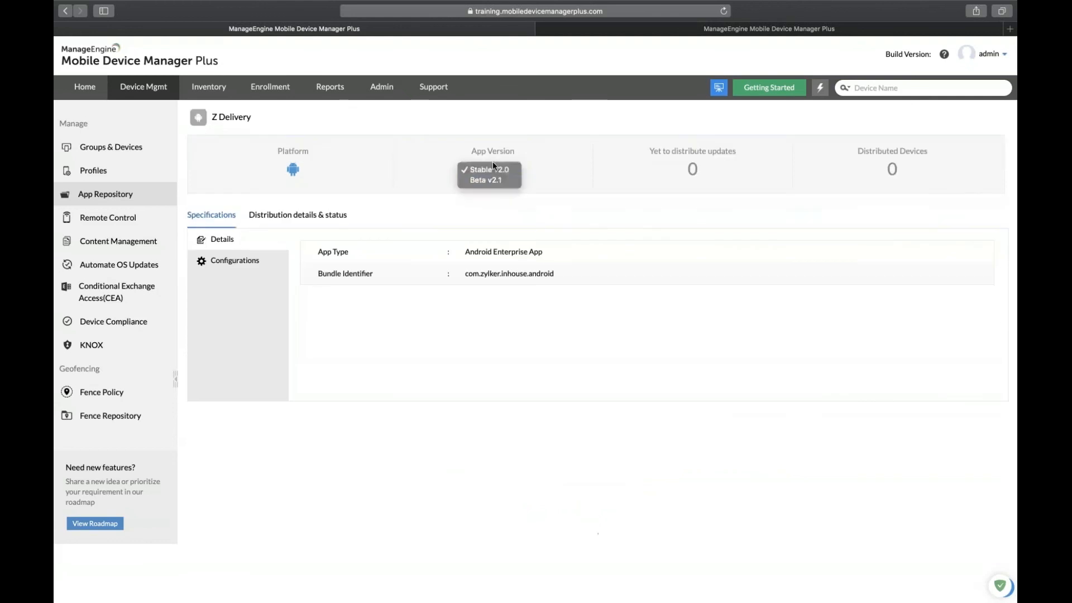
left_click(491, 179)
left_click(493, 170)
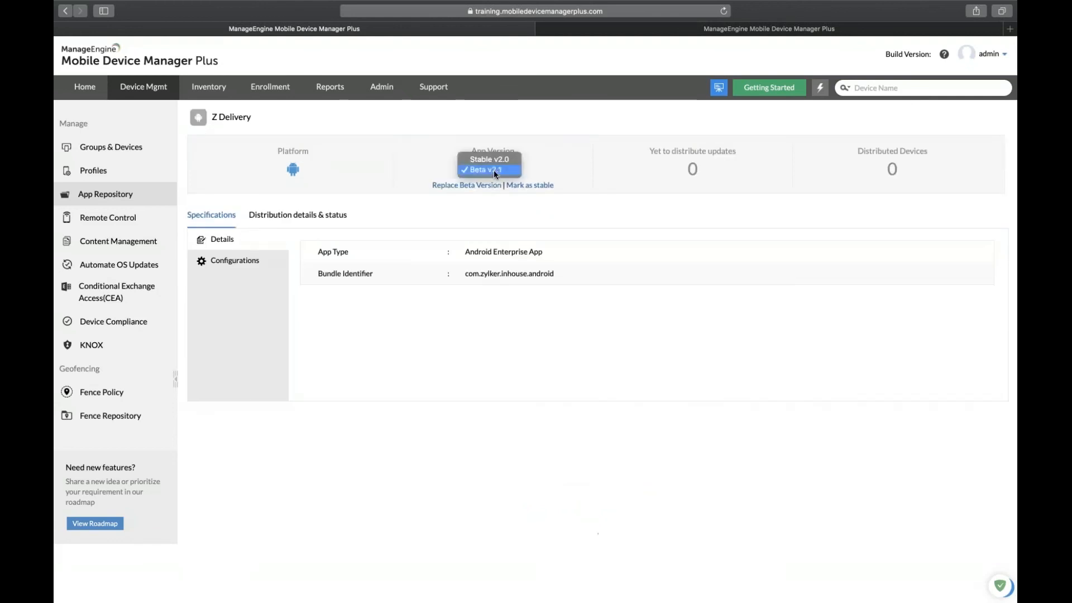
left_click(496, 161)
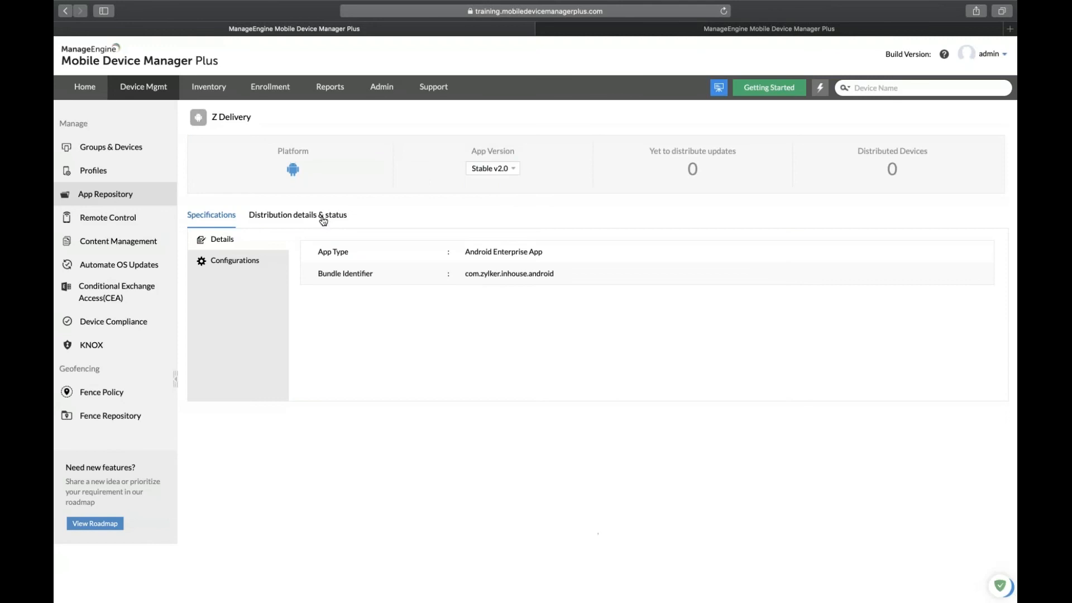
left_click(323, 220)
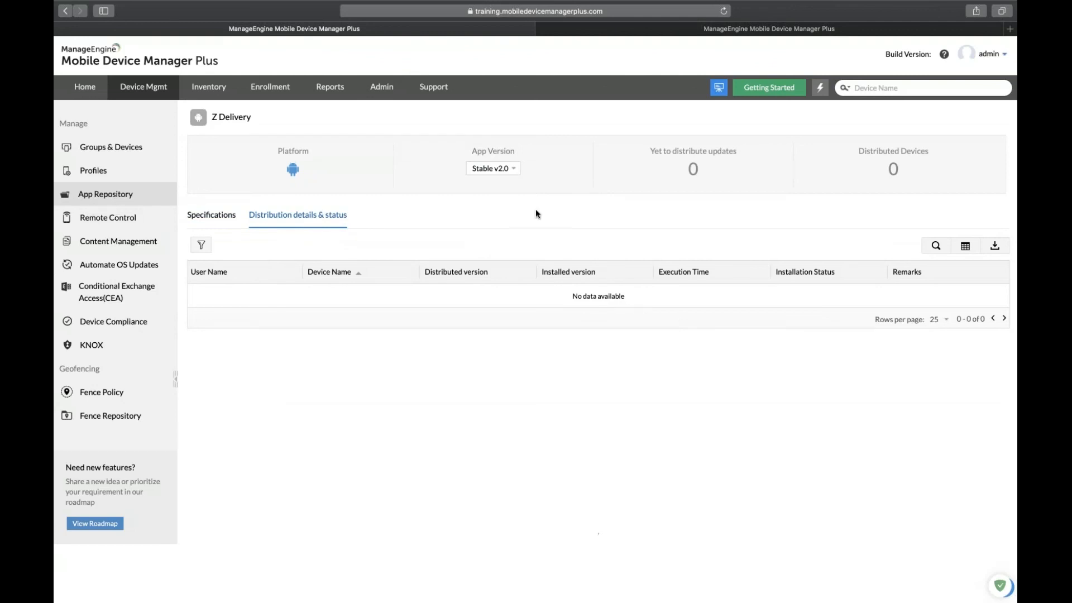
Check Beta v2.1's distribution status and specifications, then go to Groups & Devices.
left_click(515, 168)
left_click(503, 178)
left_click(316, 218)
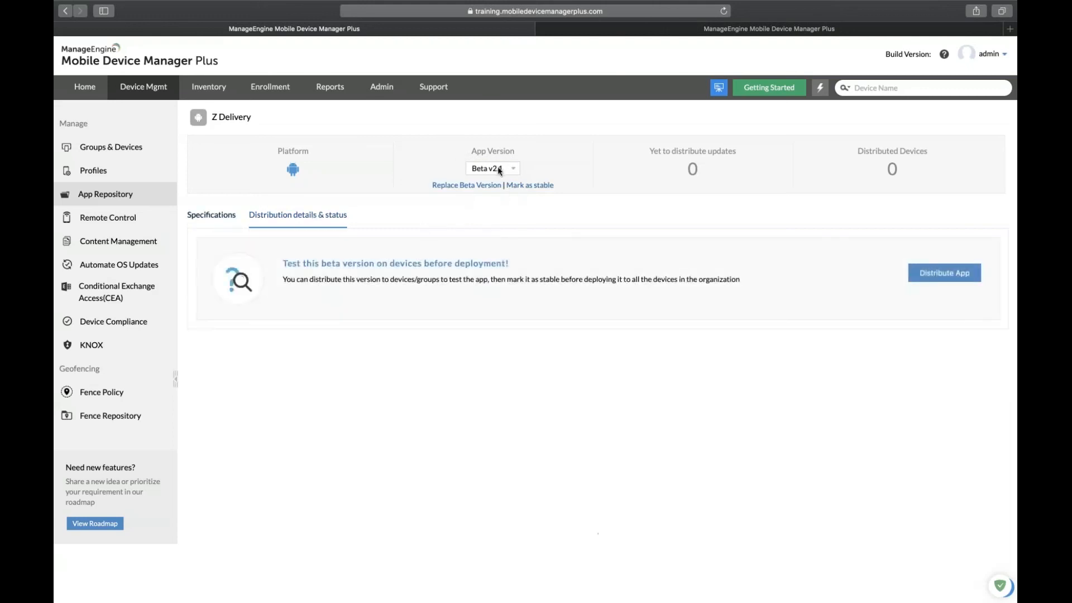
left_click(221, 225)
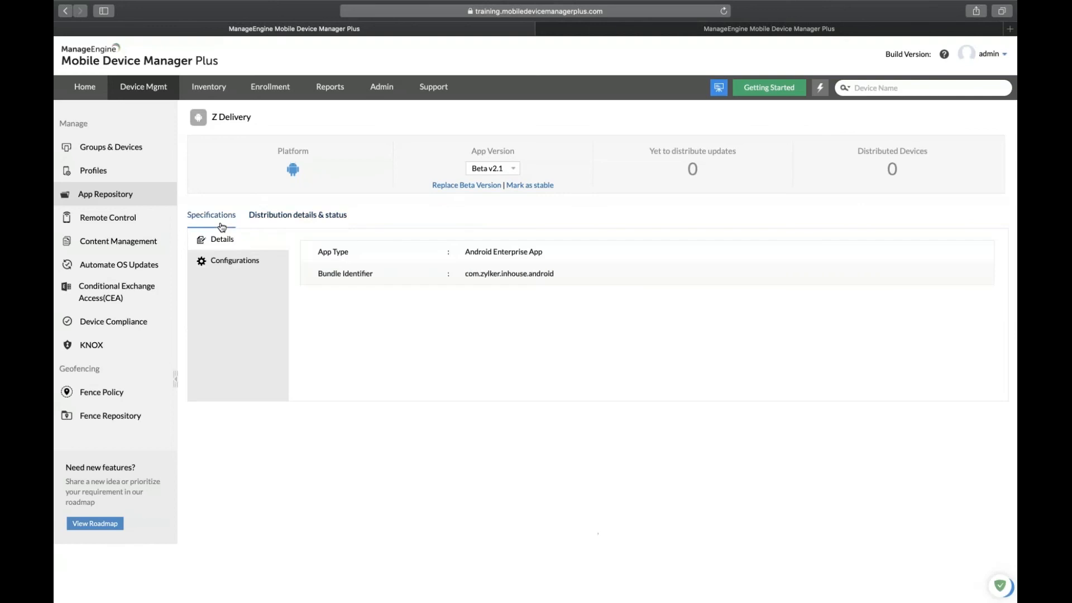
left_click(124, 144)
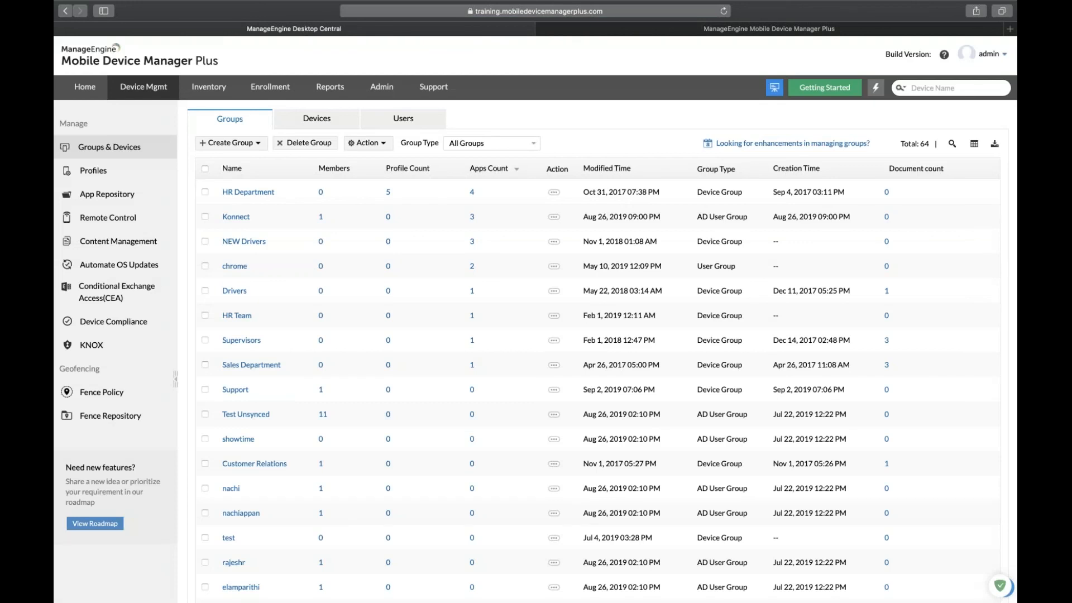
Distribute Z Delivery to the selected Android device via Distribute Apps, filtered to Enterprise/Free apps.
left_click(327, 120)
left_click(205, 242)
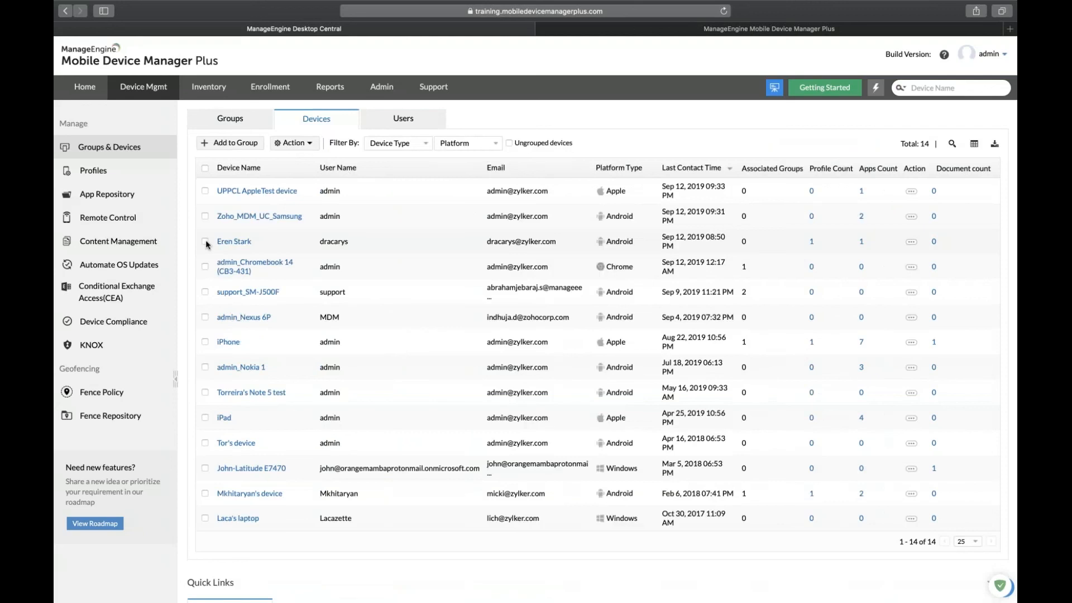
left_click(304, 144)
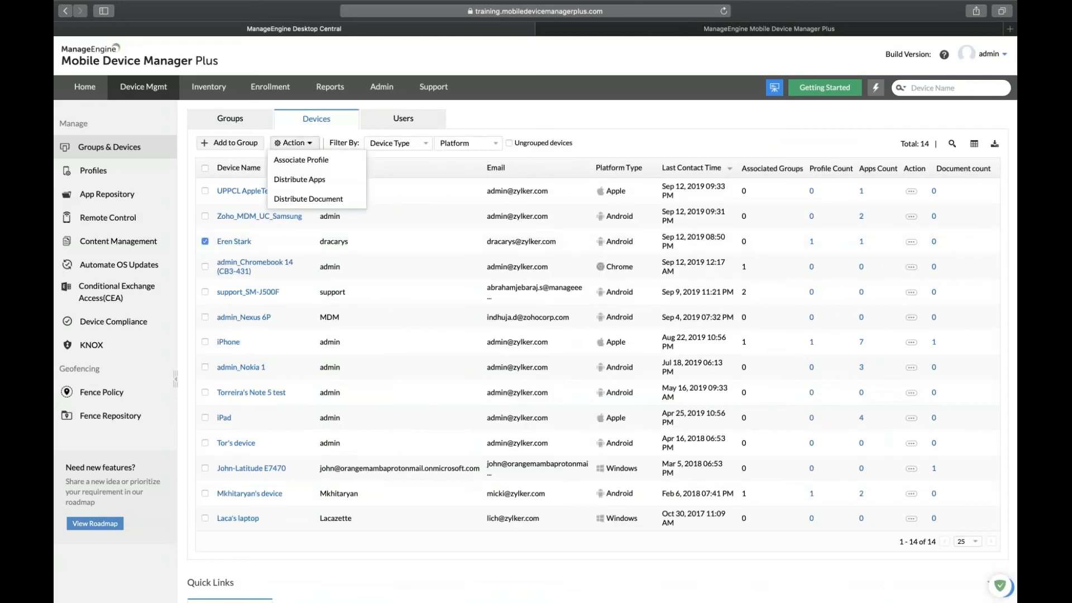
left_click(310, 180)
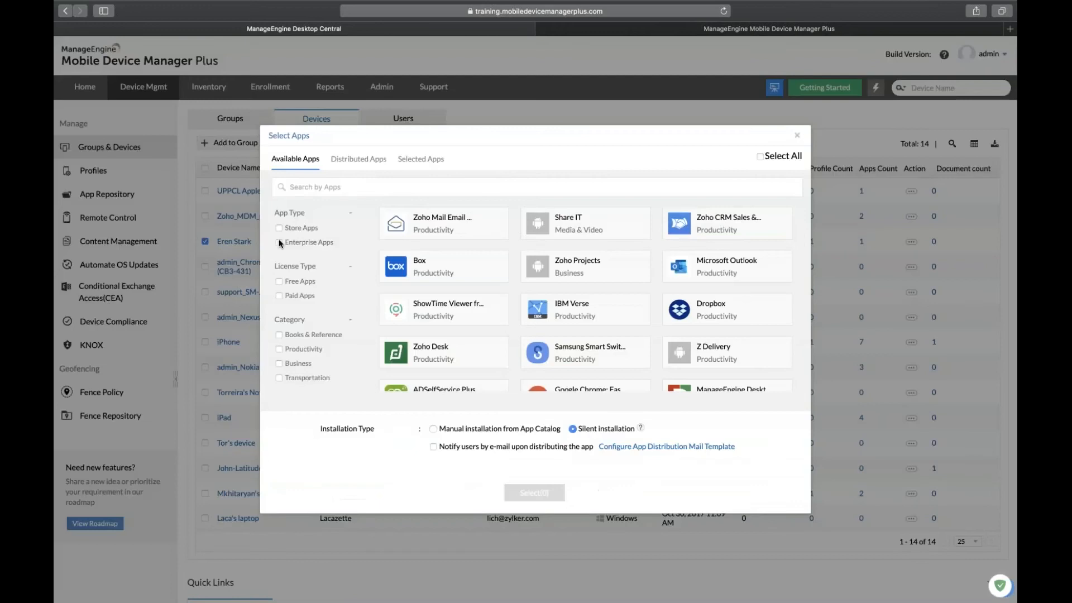
left_click(280, 242)
left_click(280, 281)
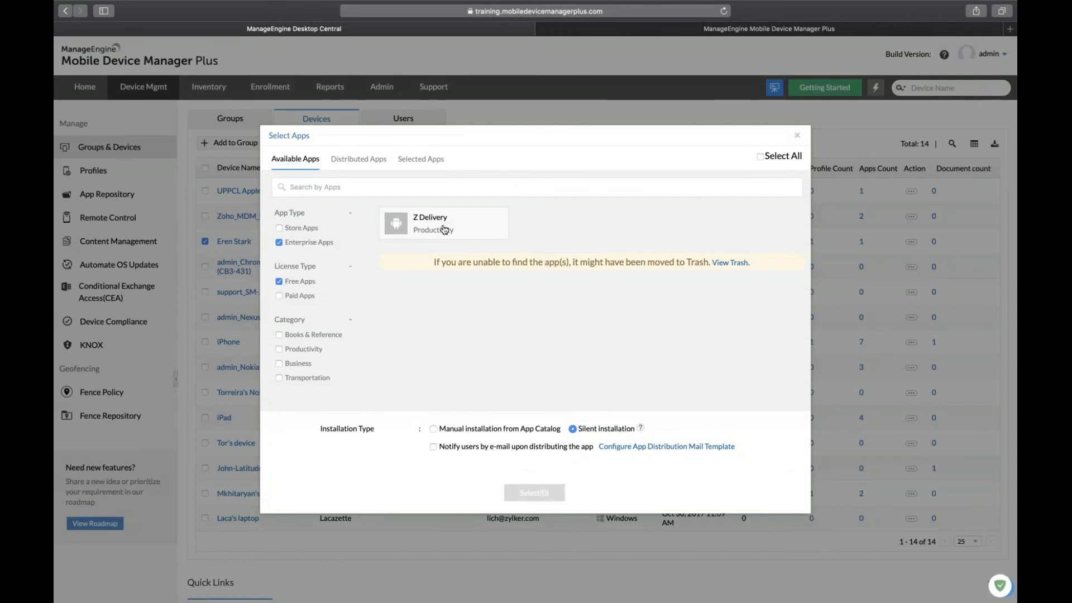
left_click(445, 228)
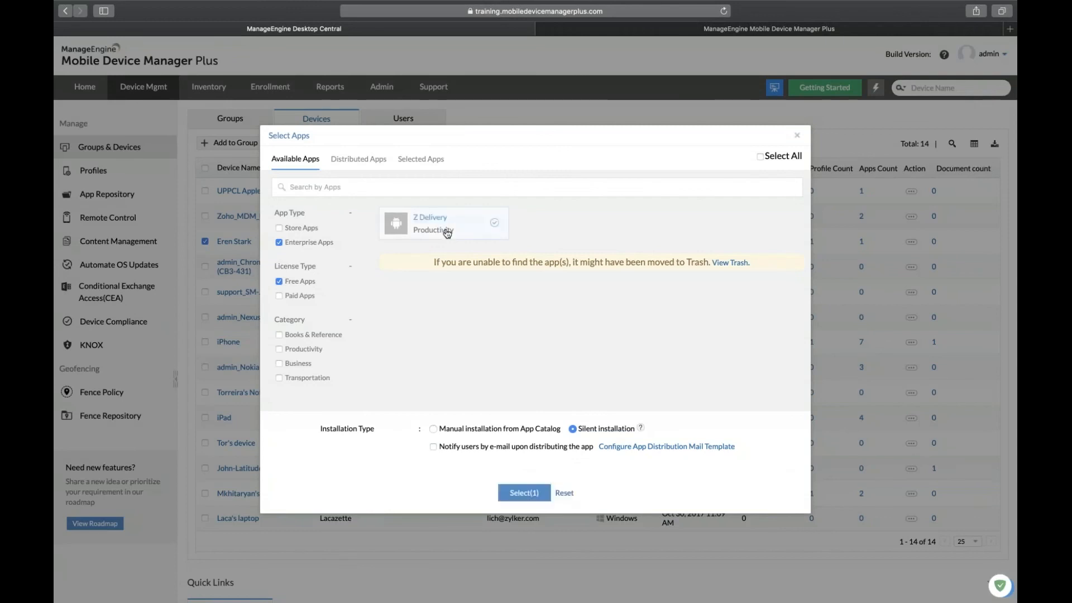
left_click(524, 493)
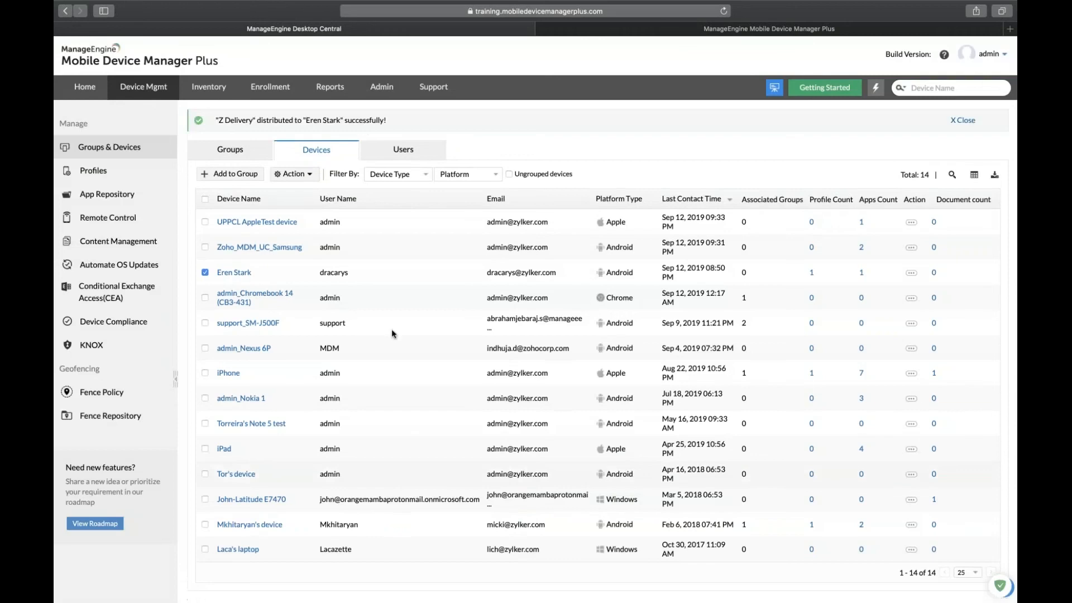
Check the apps distributed to that device, then return to the App Repository.
left_click(234, 258)
left_click(316, 253)
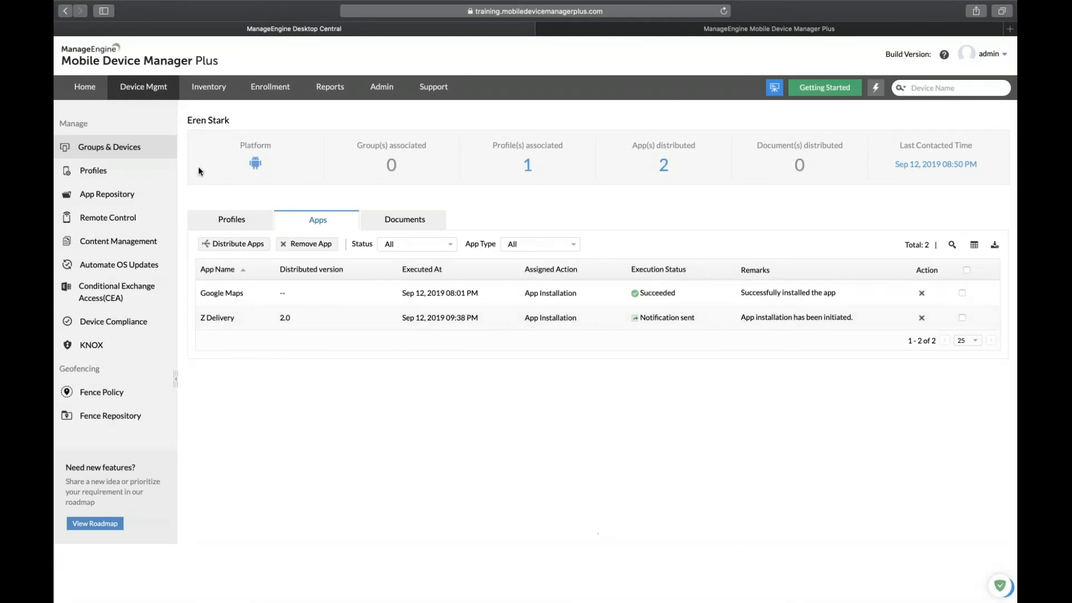
left_click(102, 196)
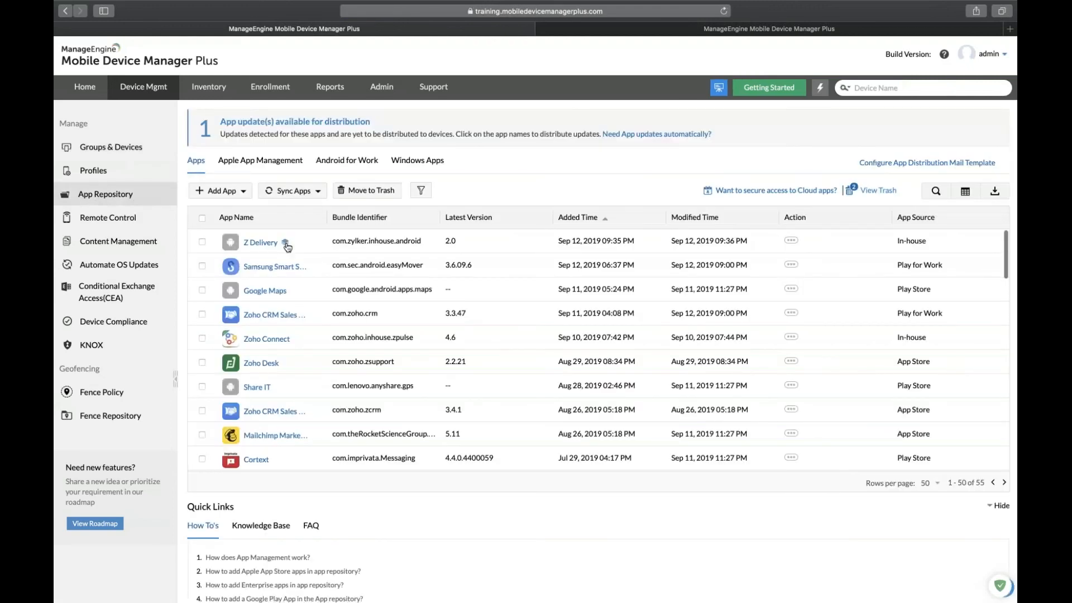
Open Z Delivery, select Beta v2.1, and view its distribution status showing 0 devices.
mouse_move(286, 247)
left_click(287, 246)
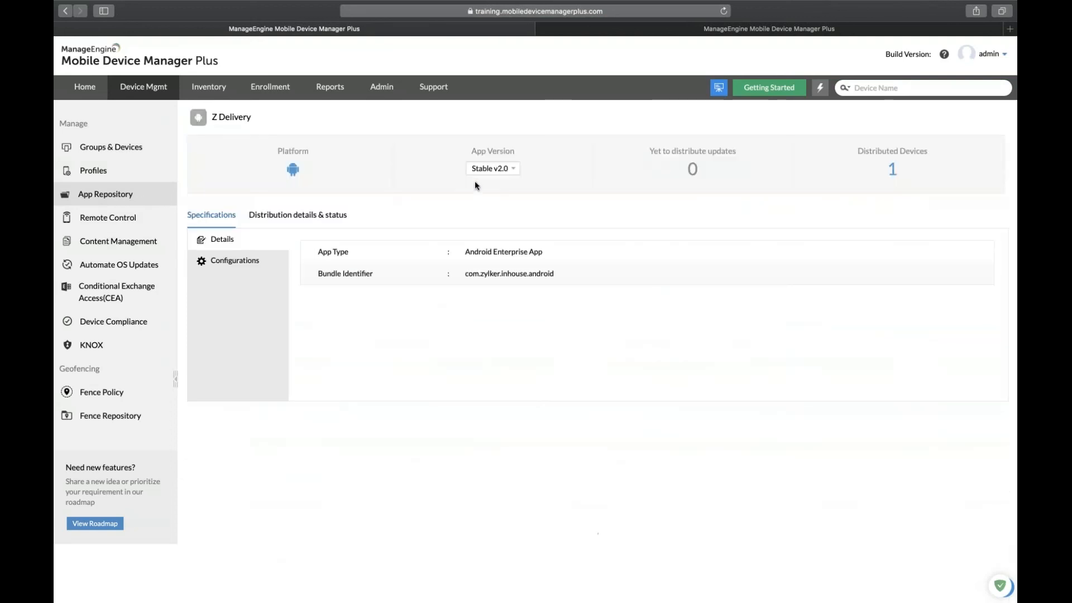
left_click(491, 176)
left_click(491, 180)
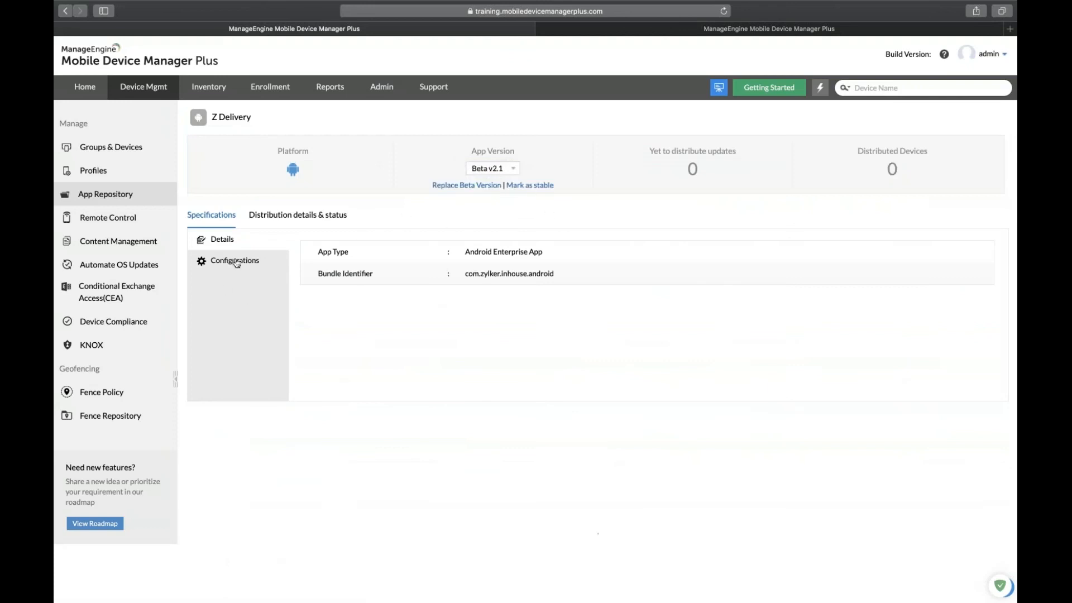
left_click(297, 222)
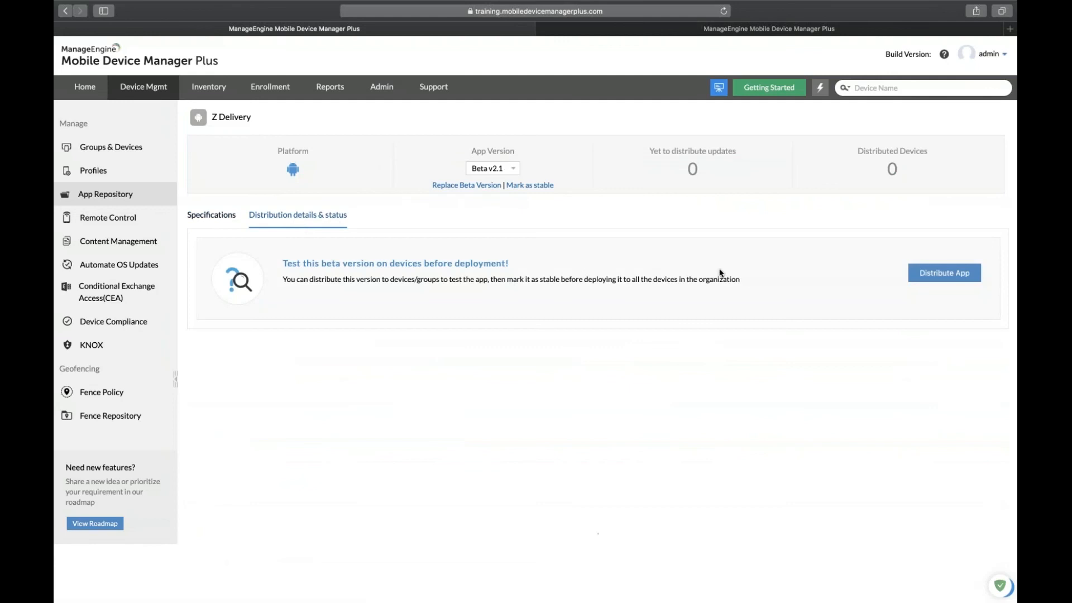
left_click(931, 276)
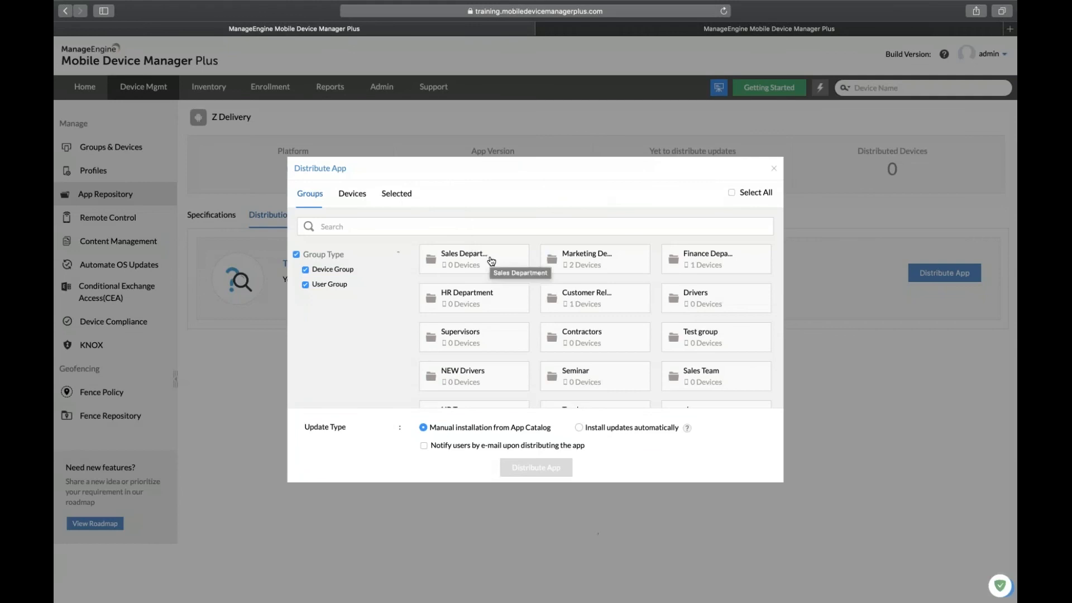
left_click(359, 200)
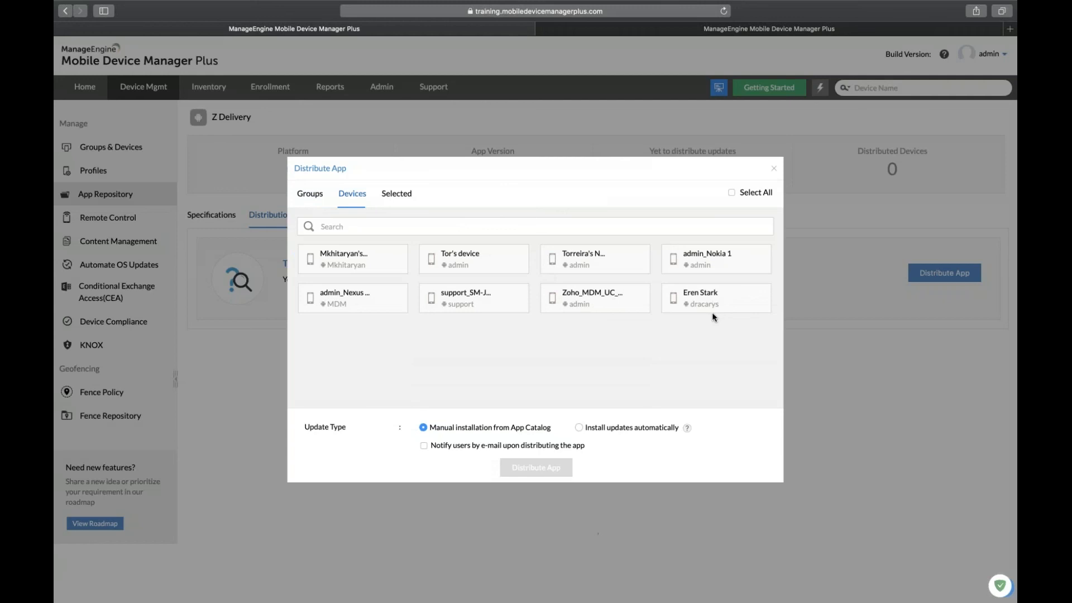
left_click(701, 258)
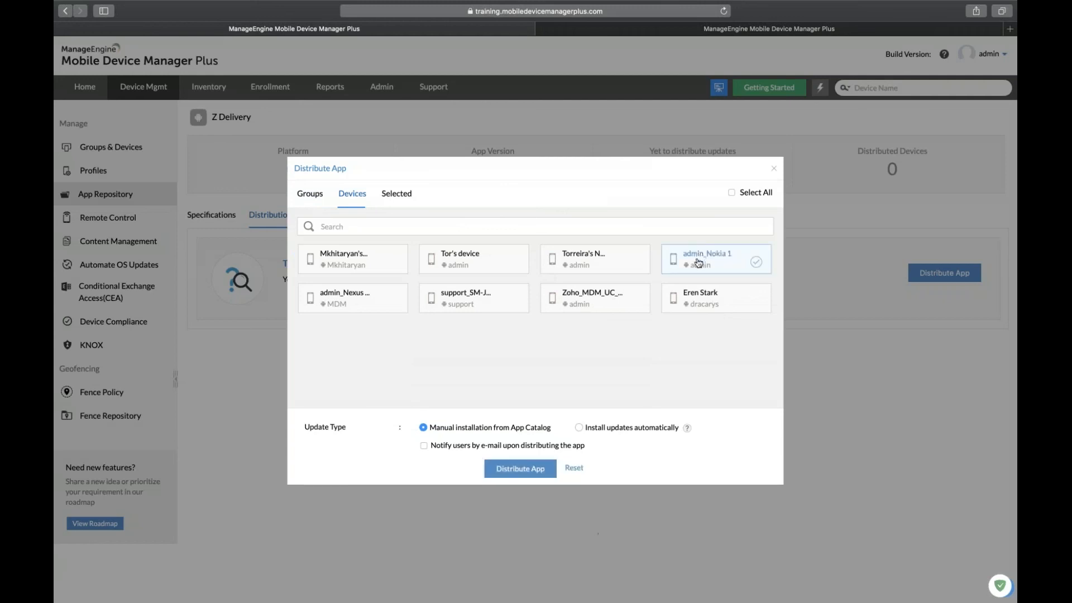
left_click(579, 427)
left_click(774, 168)
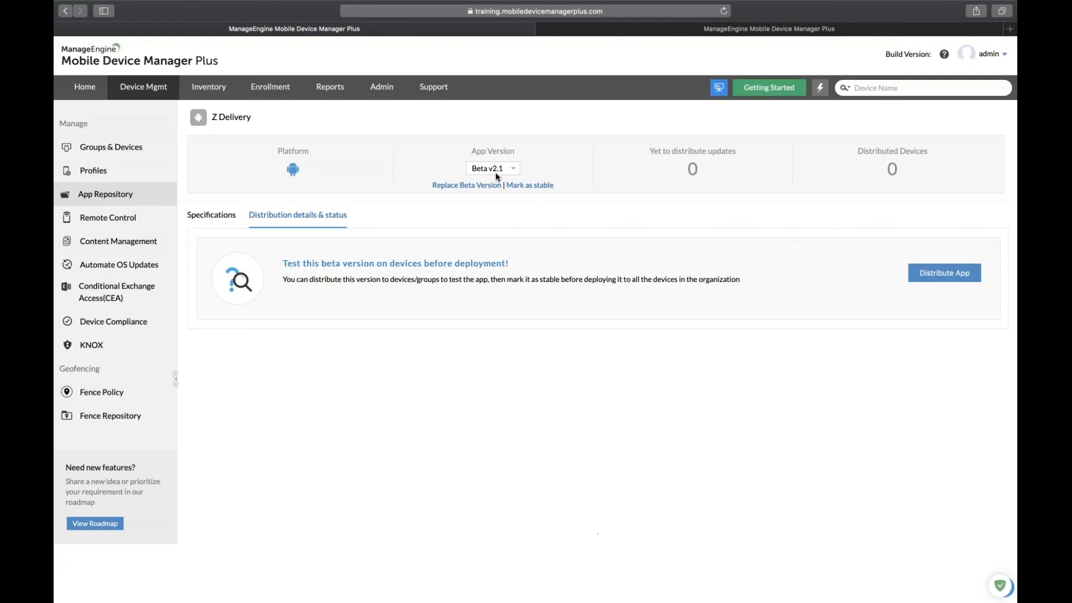
left_click(963, 273)
left_click(474, 264)
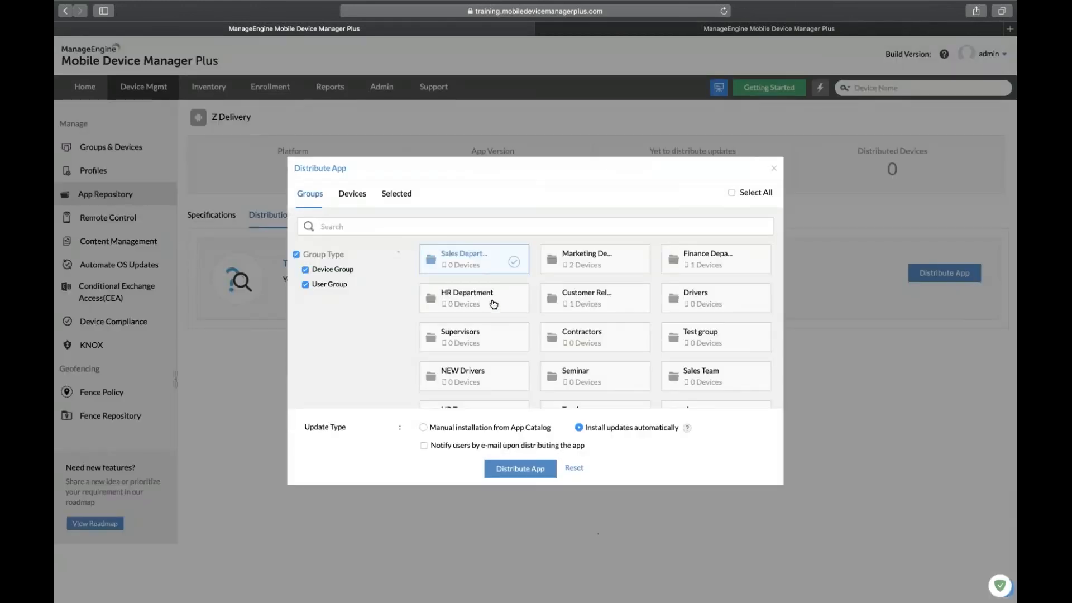
left_click(494, 304)
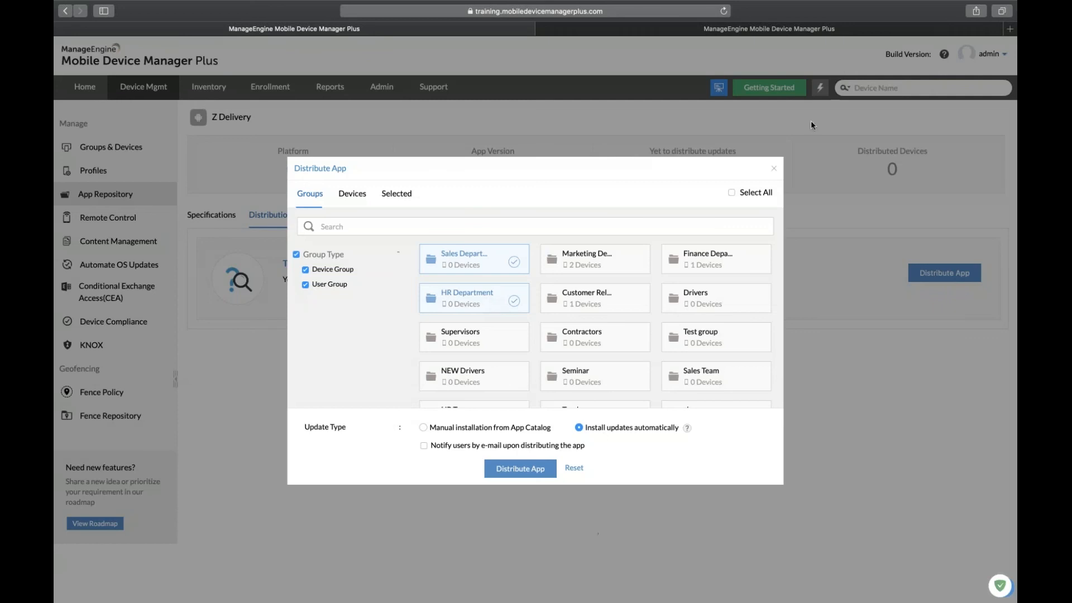
left_click(774, 169)
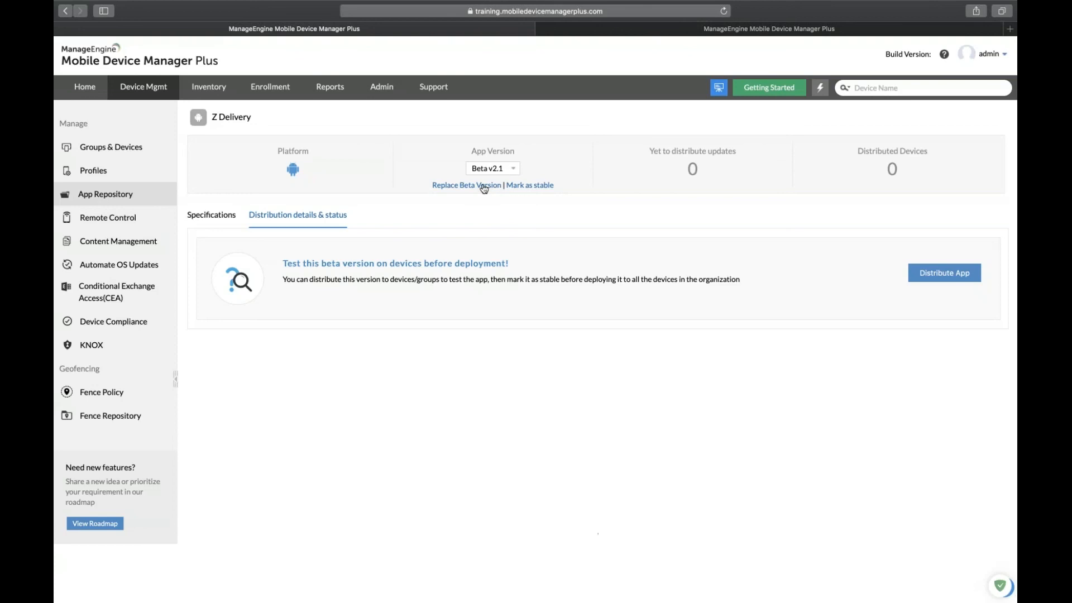
Mark Z Delivery beta v2.1 as stable with updates installed automatically.
left_click(529, 190)
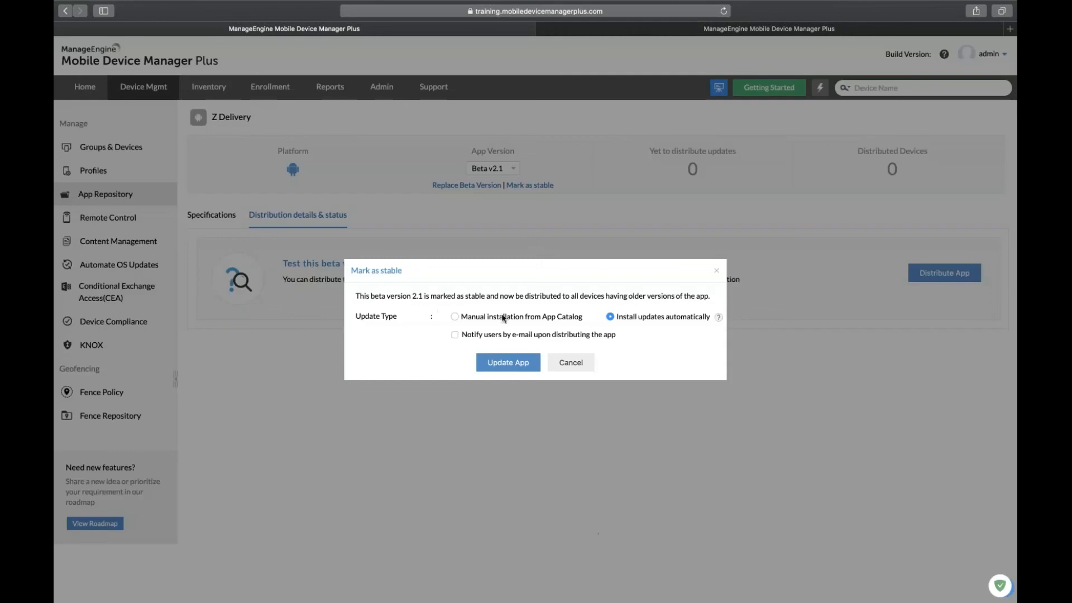
left_click(455, 317)
left_click(610, 317)
left_click(528, 366)
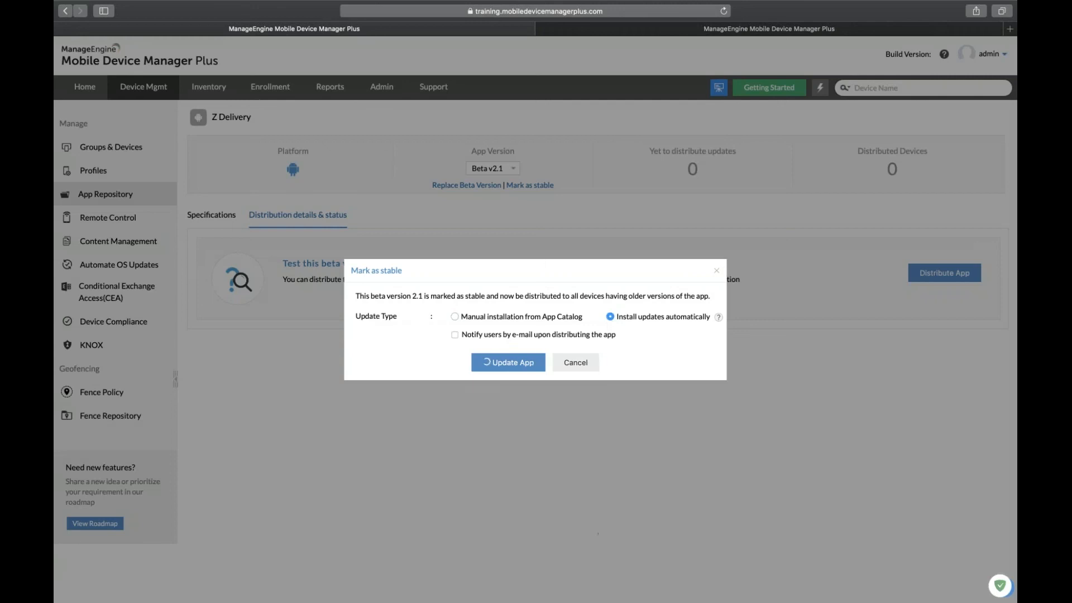
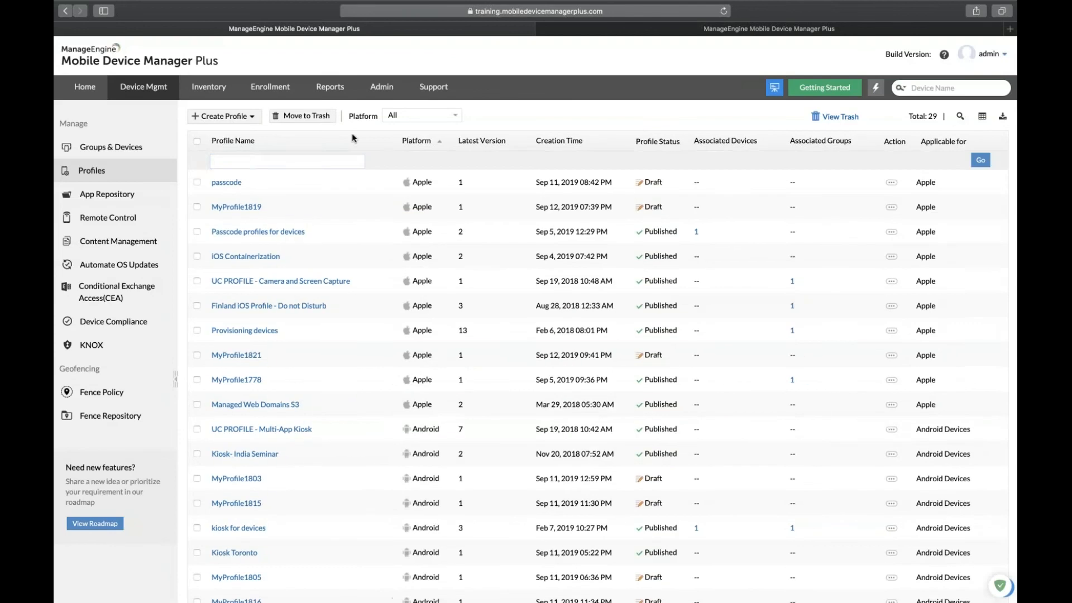
Filter profiles by 'kios' and open the kiosk for devices profile for modification.
left_click(316, 158)
type("kiosk")
key("Return")
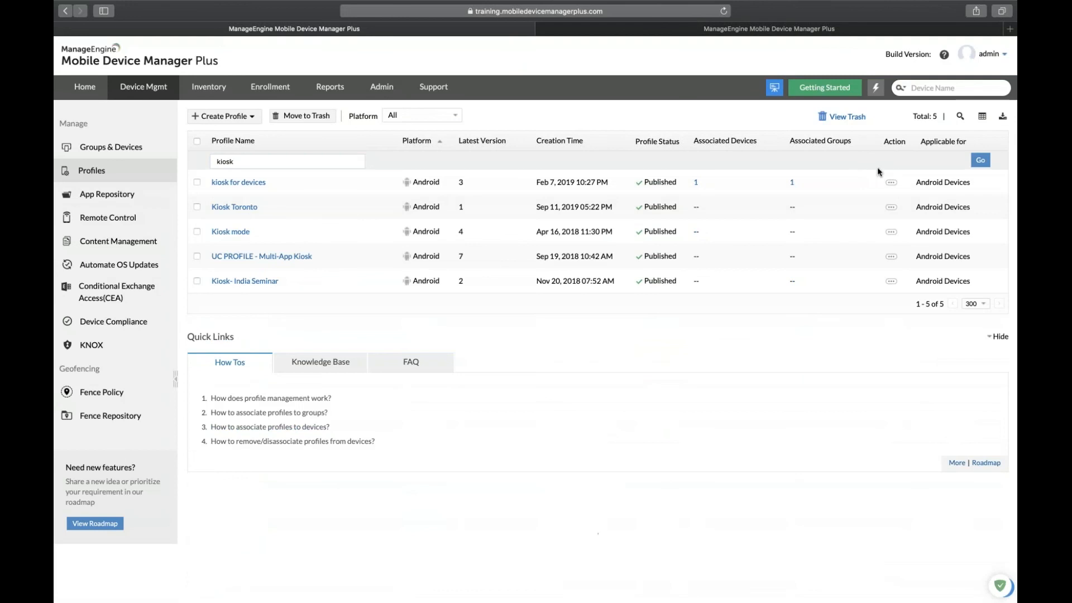
left_click(889, 182)
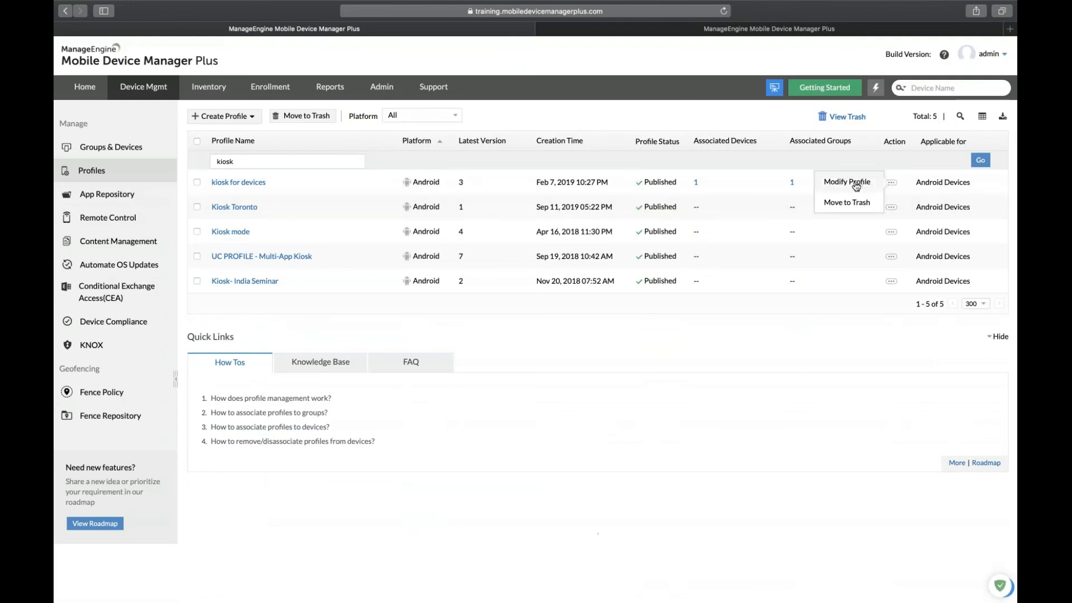
left_click(855, 186)
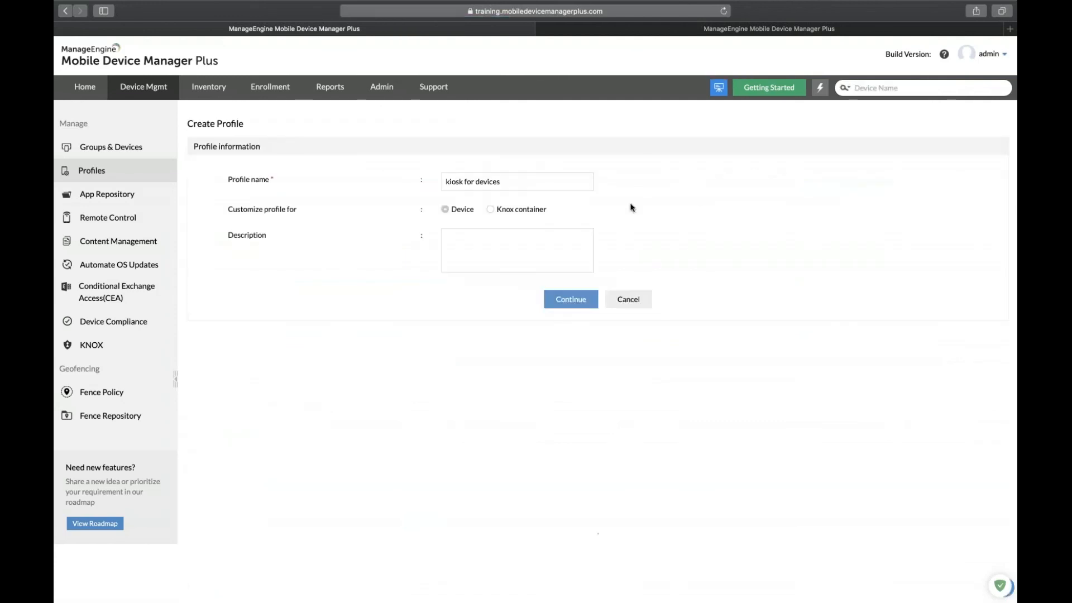
left_click(579, 305)
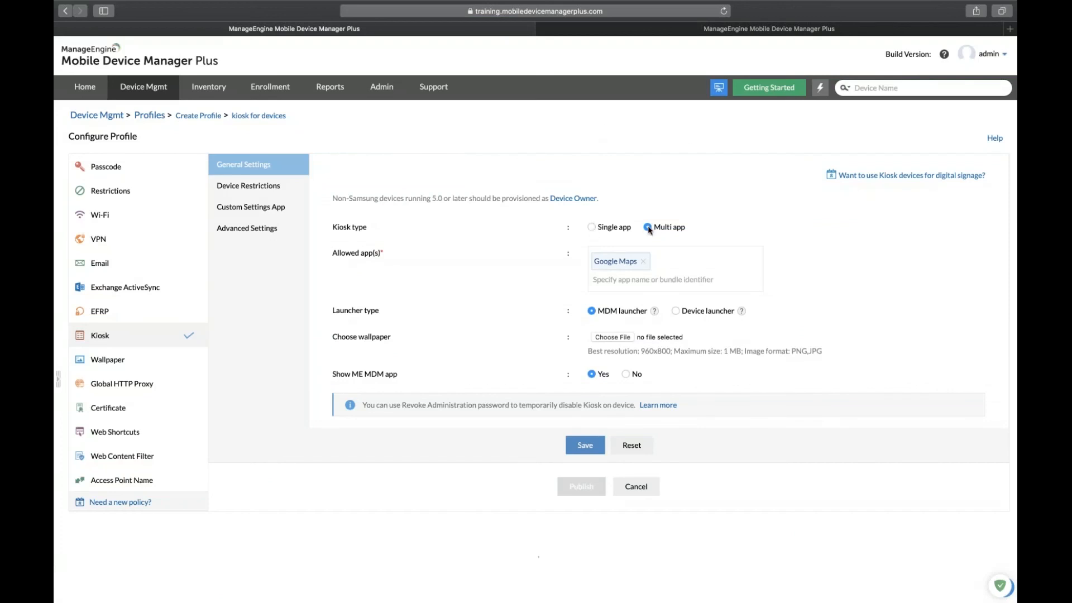
Add Z Delivery to the kiosk's allowed apps next to Google Maps.
left_click(669, 280)
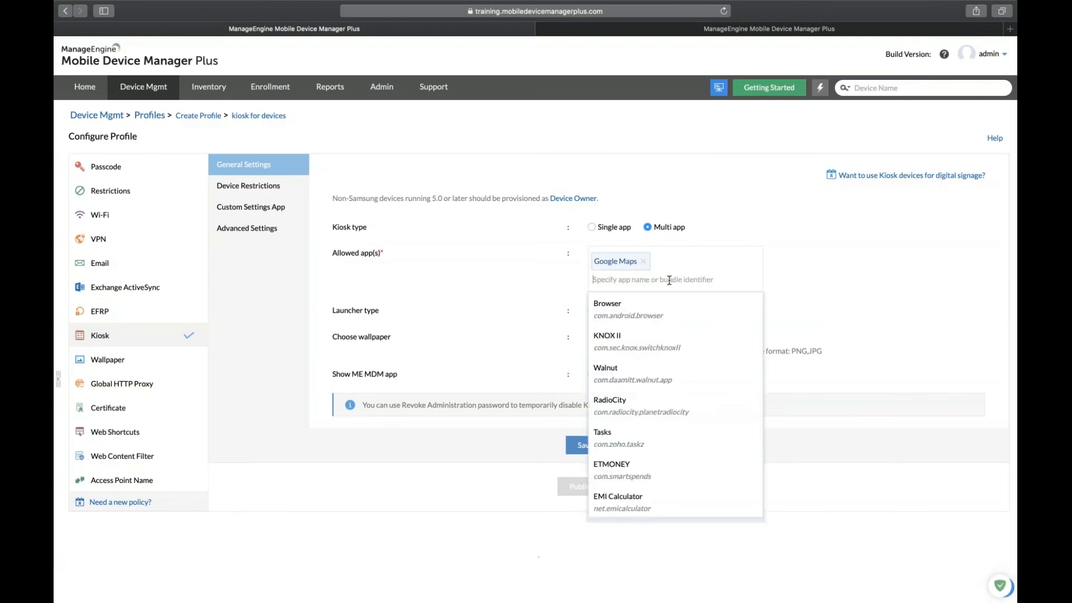
type("z")
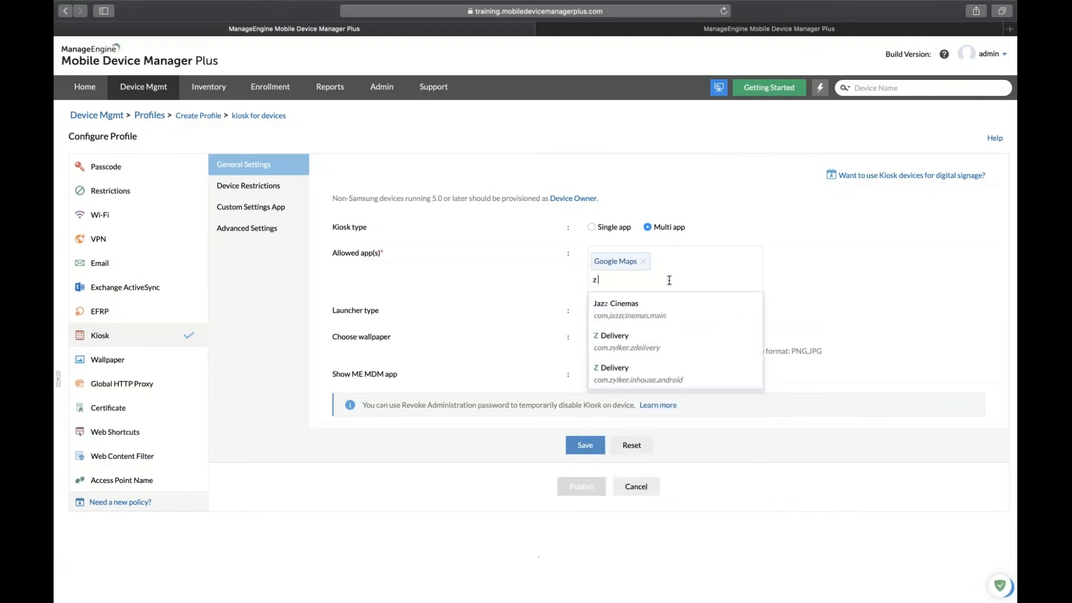
left_click(642, 373)
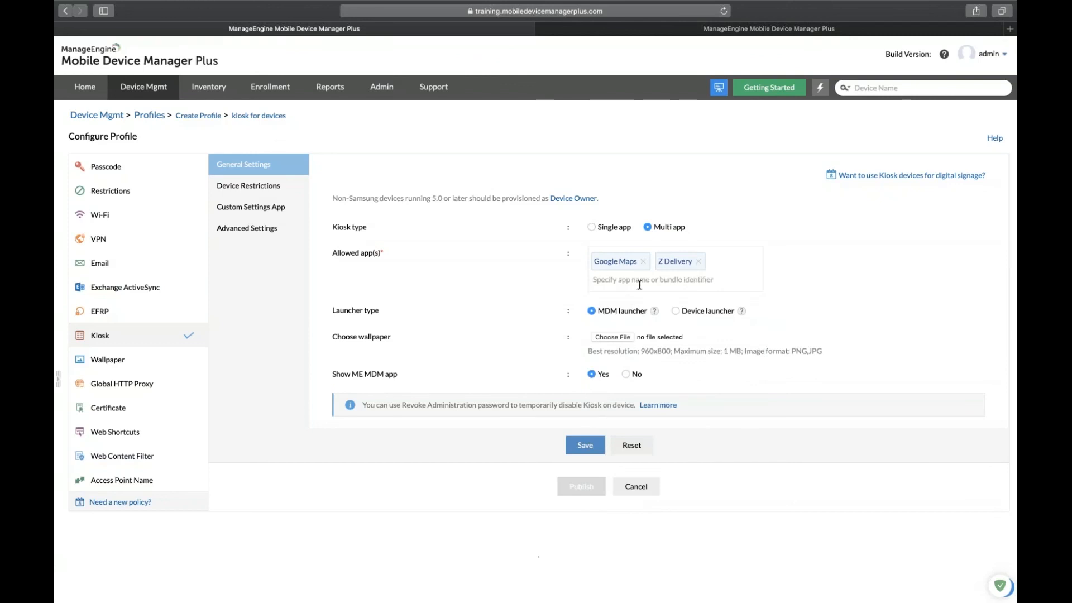
Restrict status bar expansion and volume buttons, then view the Custom Settings App options.
left_click(273, 187)
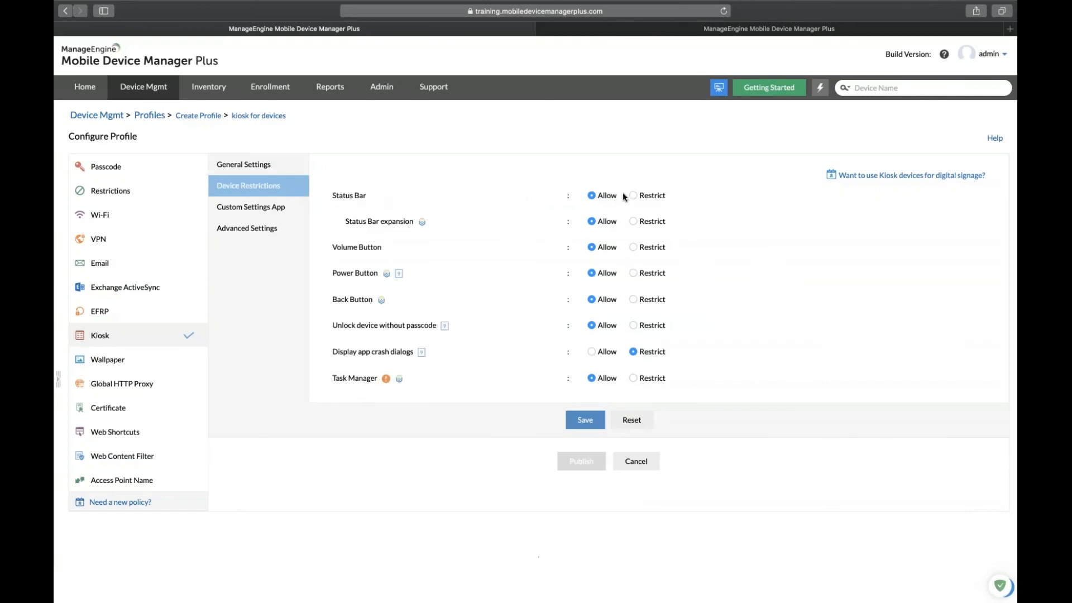
left_click(633, 222)
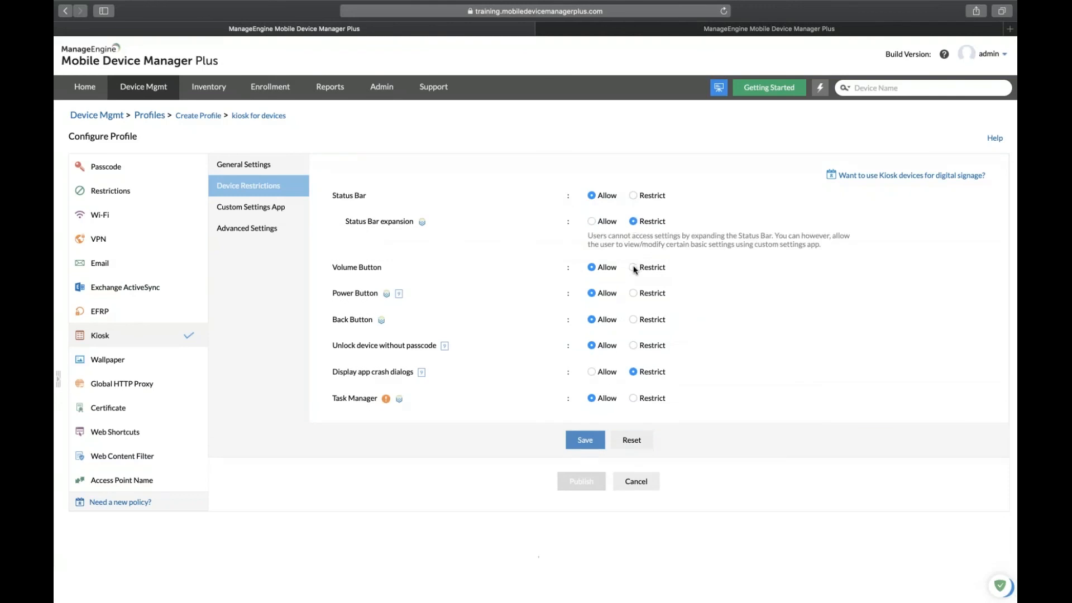
left_click(633, 267)
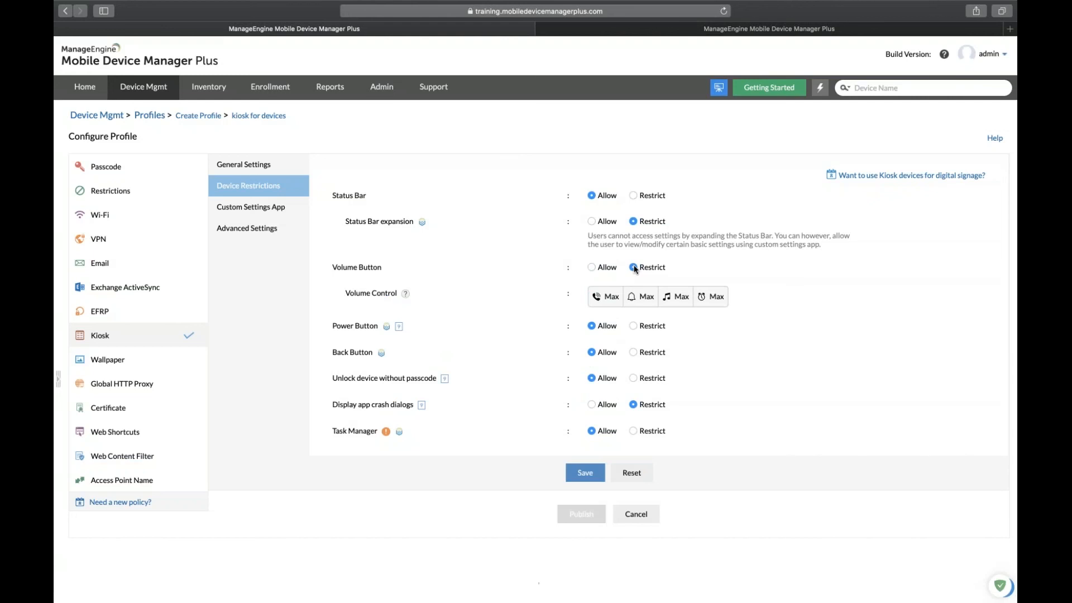
mouse_move(602, 303)
left_click(605, 295)
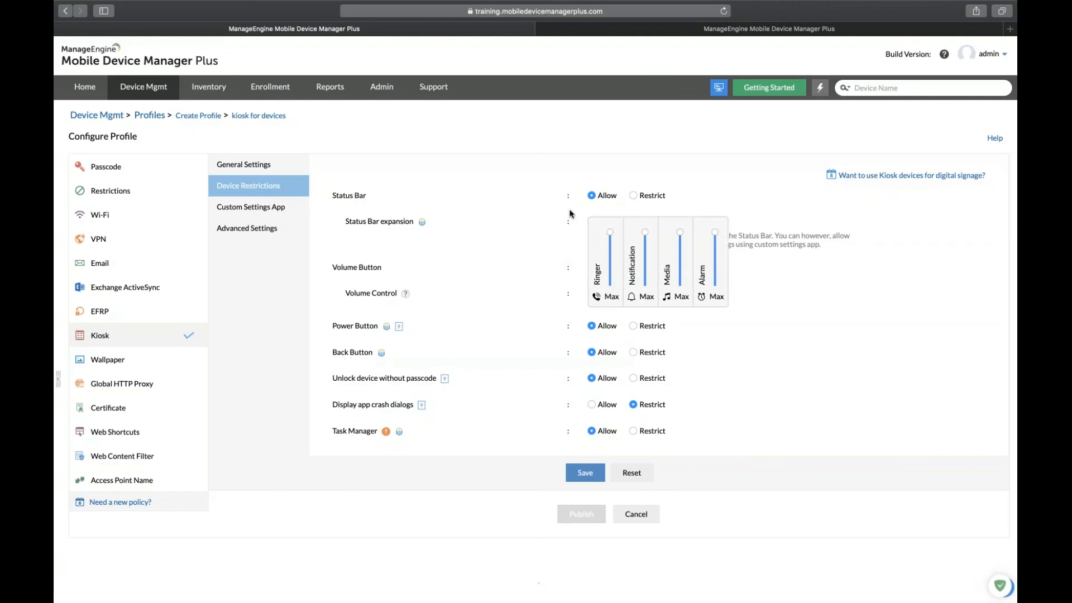
left_click(281, 207)
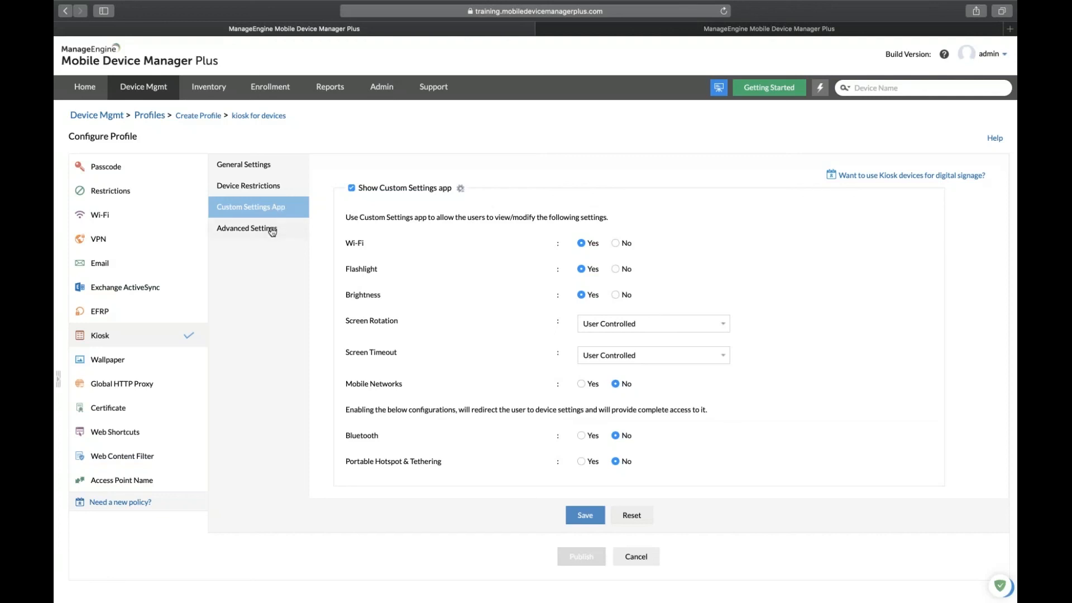
Keep the kiosk's Default app set to Disable in Advanced Settings, then return to General Settings.
left_click(272, 230)
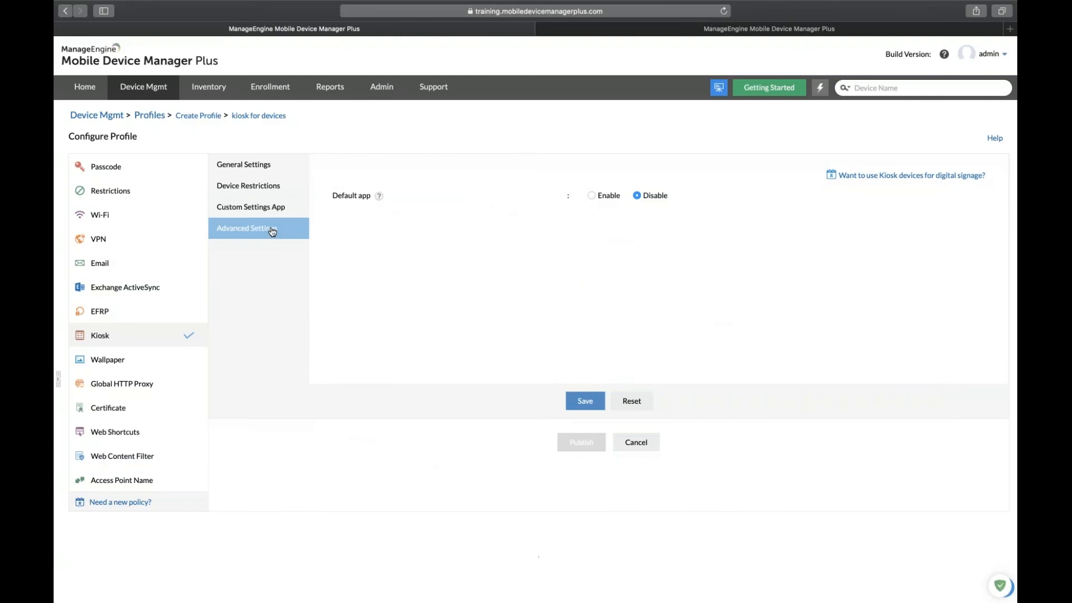
left_click(591, 196)
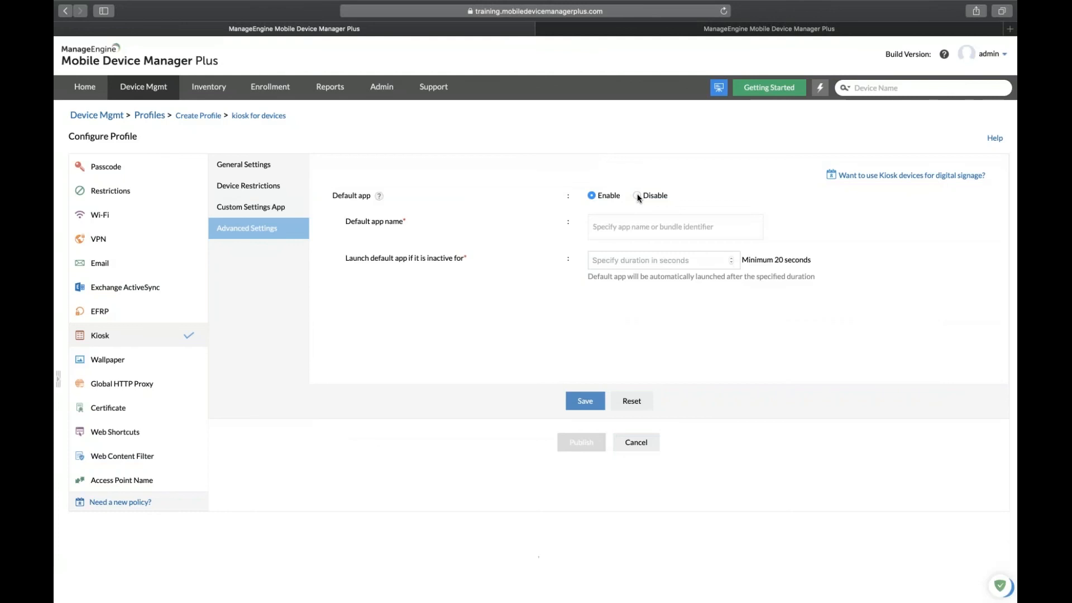
left_click(637, 196)
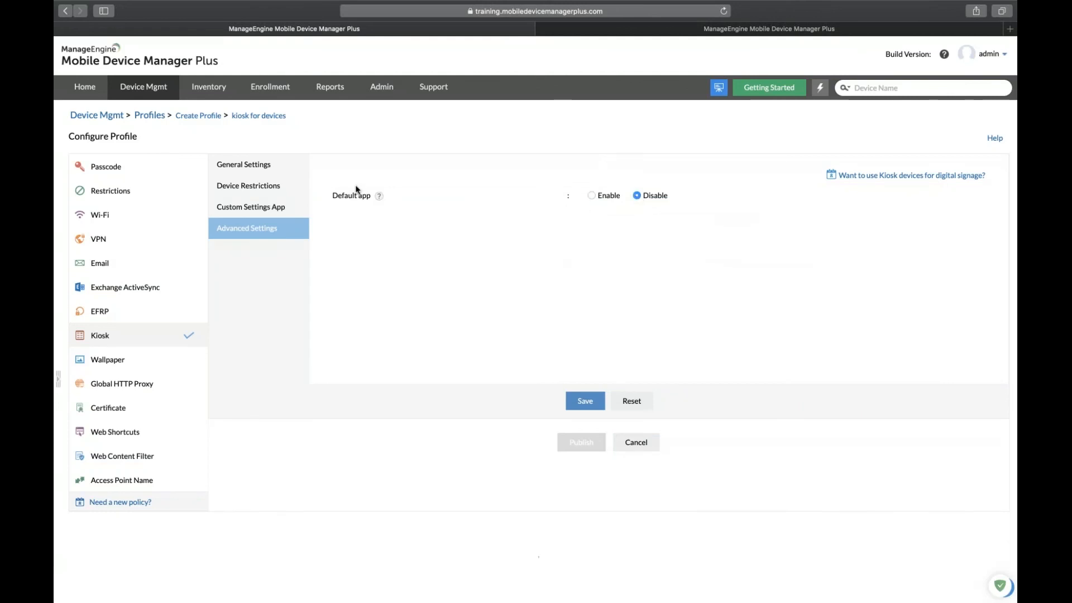
left_click(288, 176)
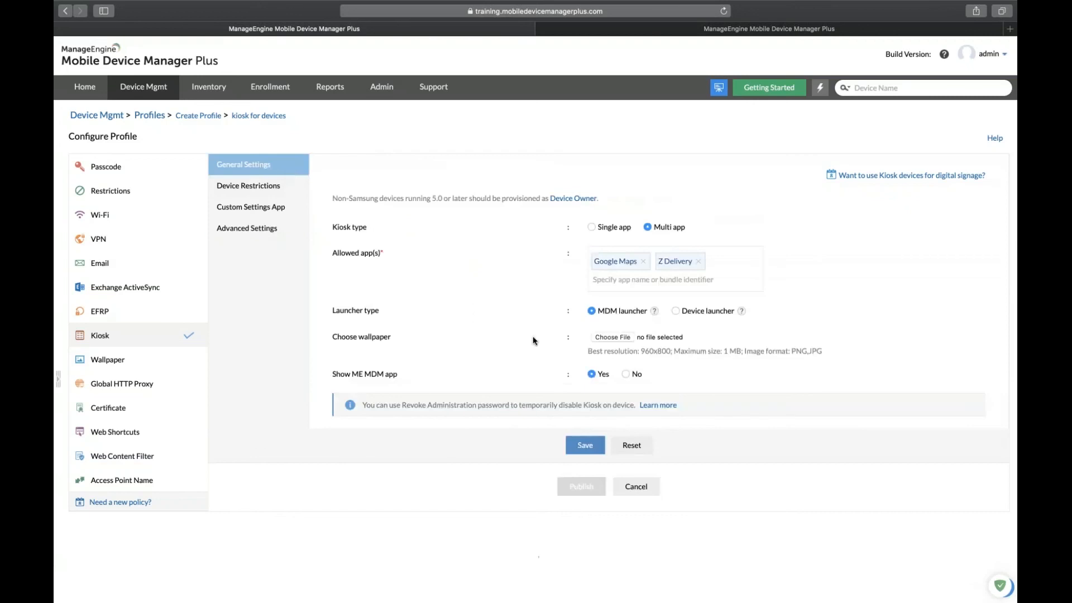
key("ctrl+Left")
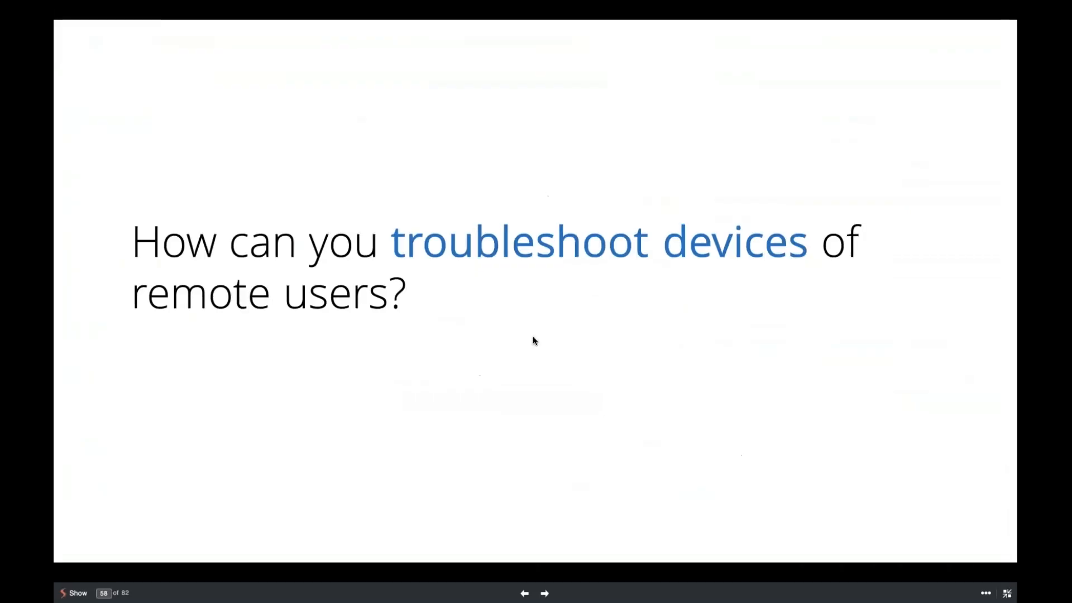
key("Left")
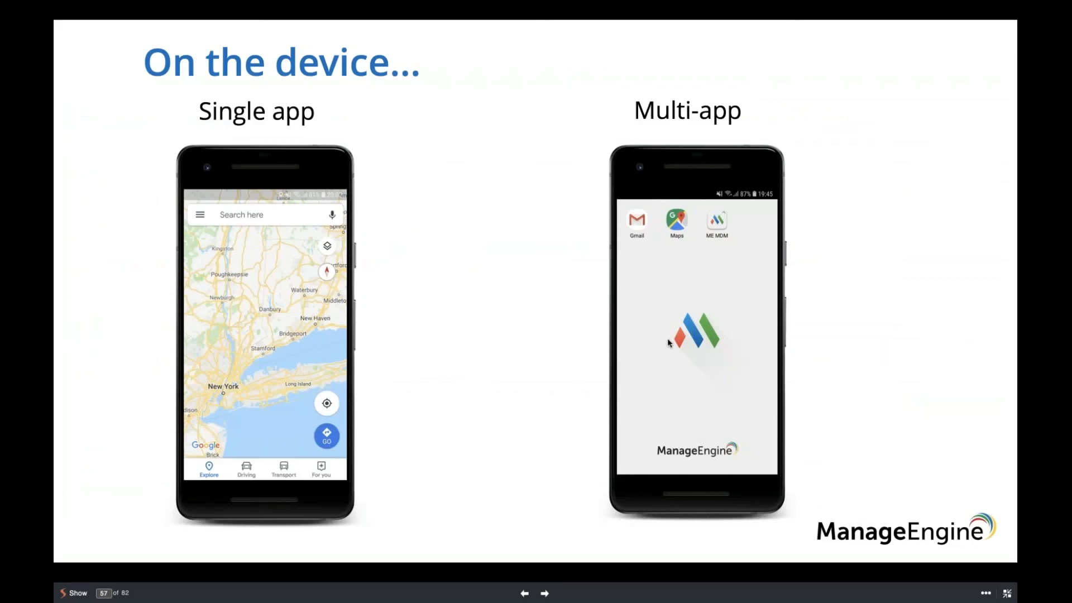
key("ctrl+Right")
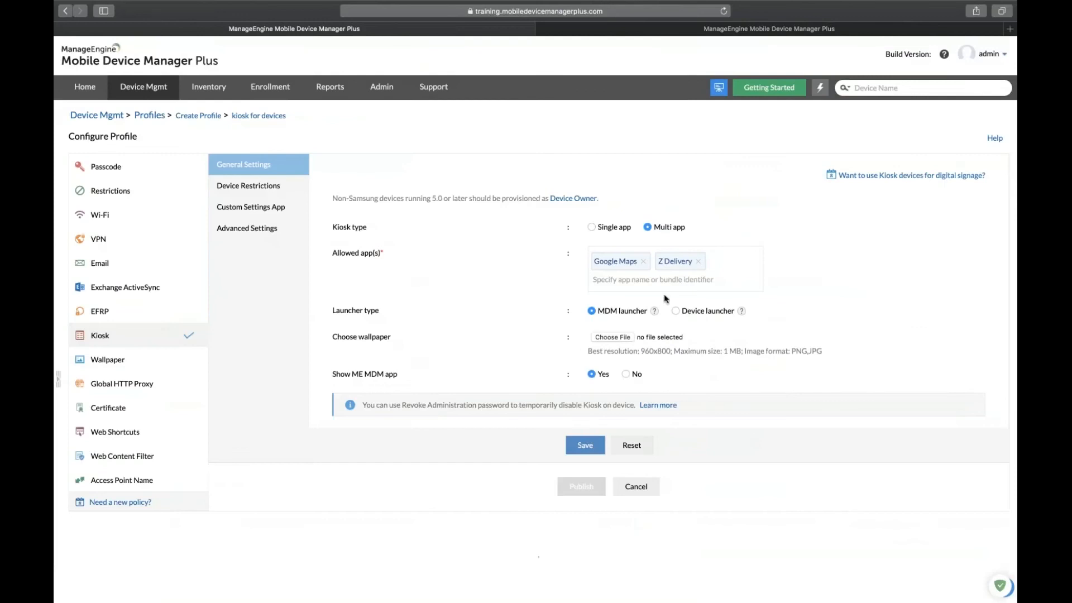
Save and publish the kiosk for devices profile as version 4, then go to Groups & Devices.
left_click(585, 445)
left_click(581, 522)
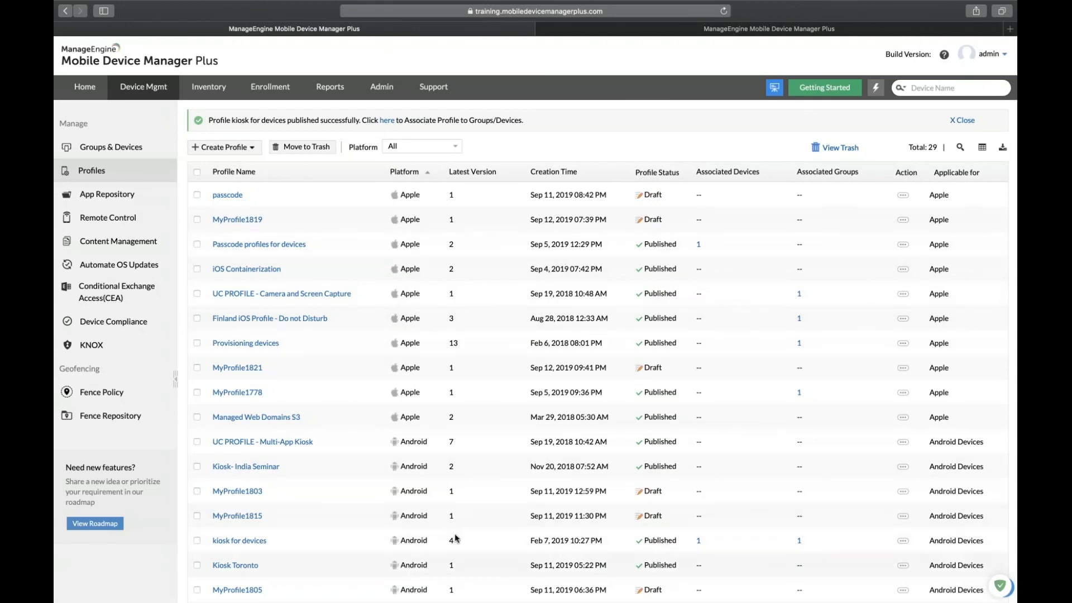
left_click(143, 153)
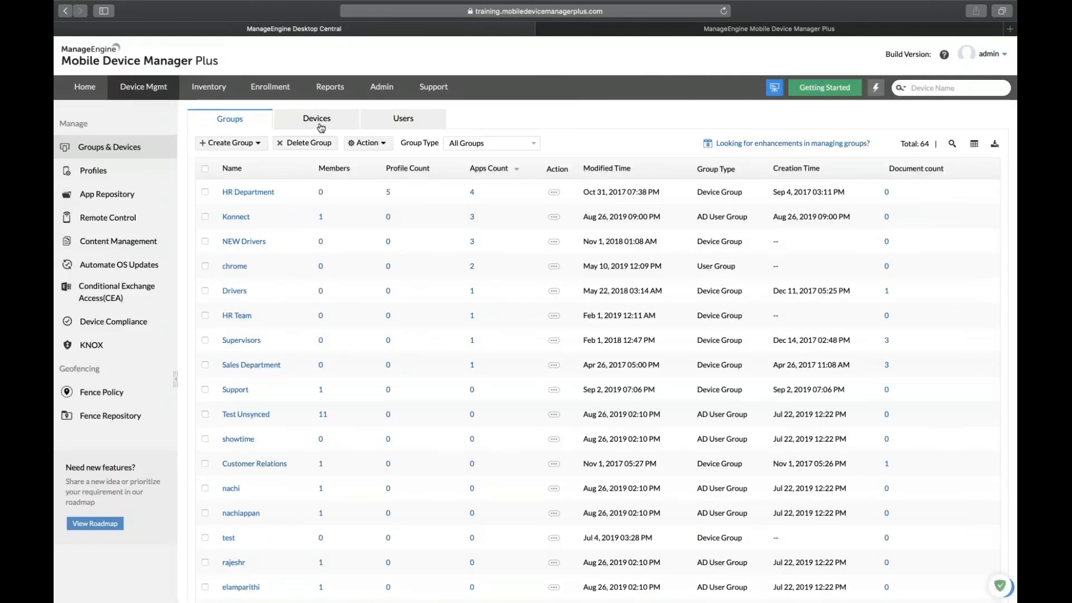
Upgrade the Android device's kiosk for devices profile from version 3 to version 4.
left_click(321, 128)
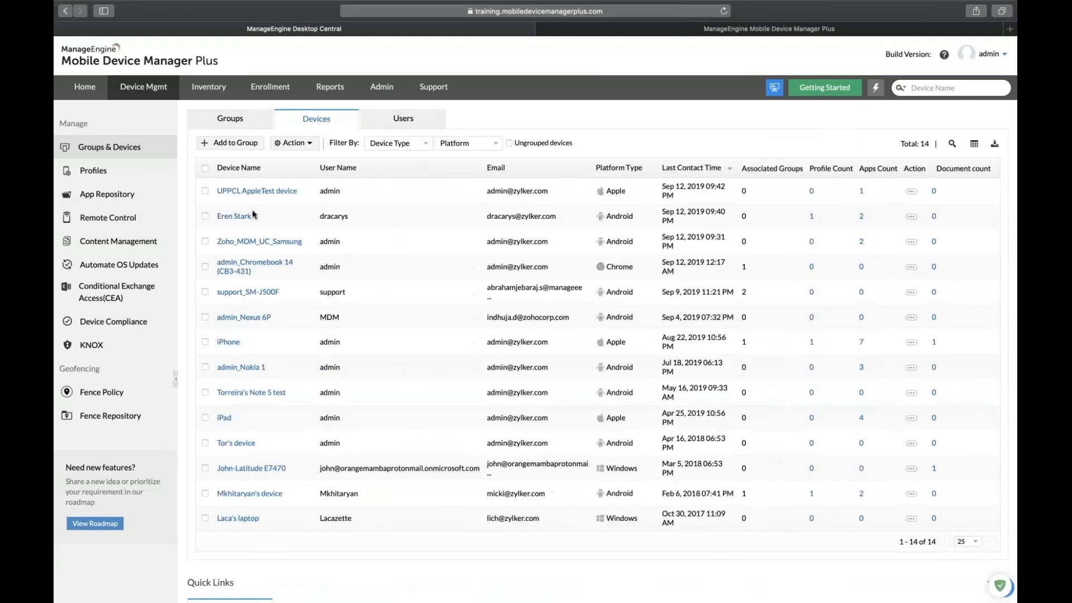
left_click(241, 217)
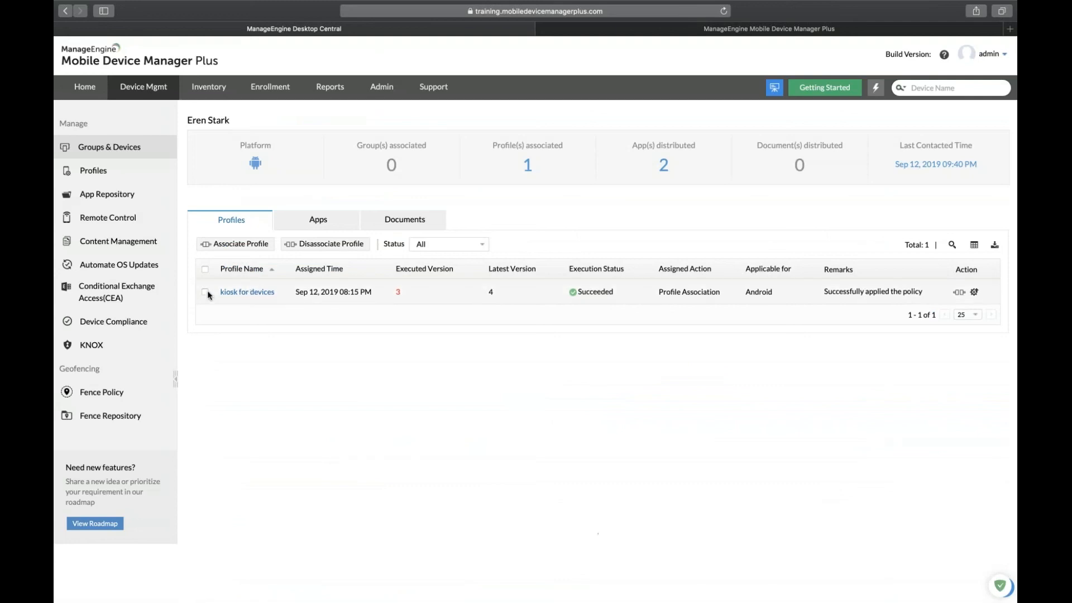
left_click(974, 293)
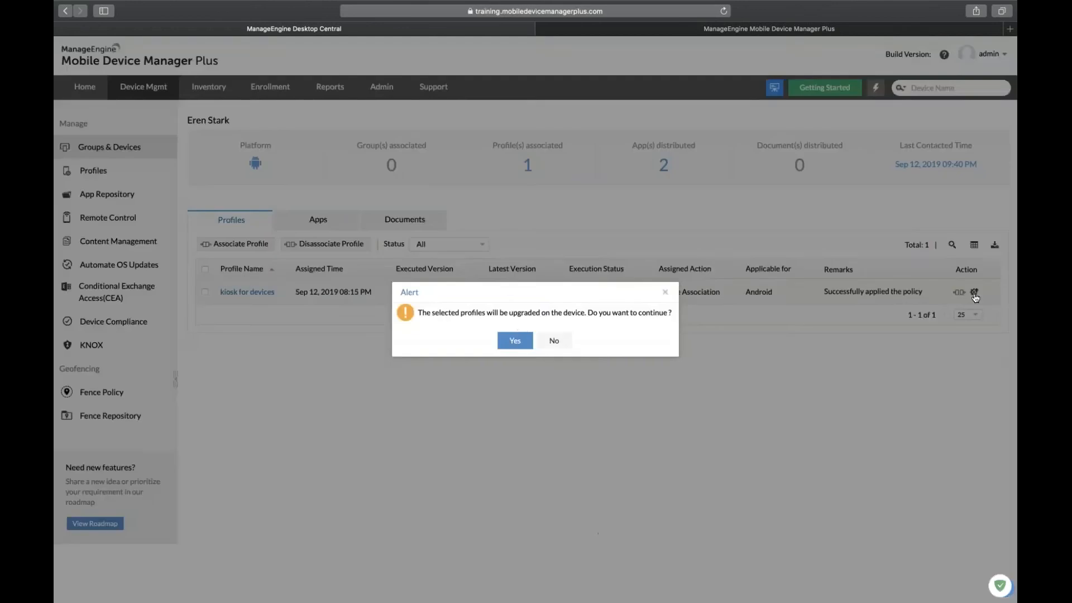
left_click(512, 342)
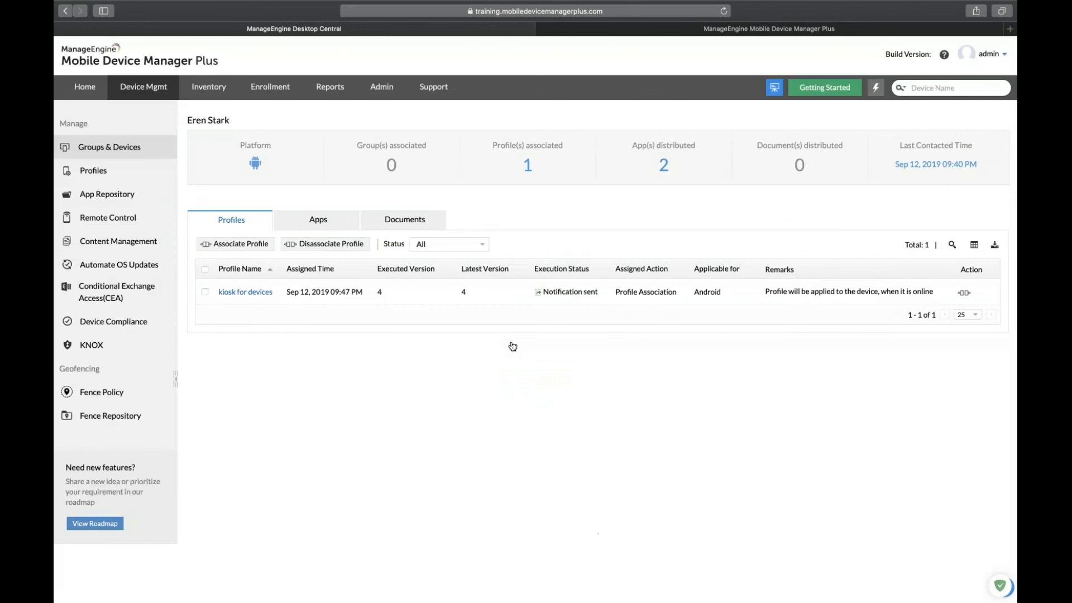
left_click(132, 153)
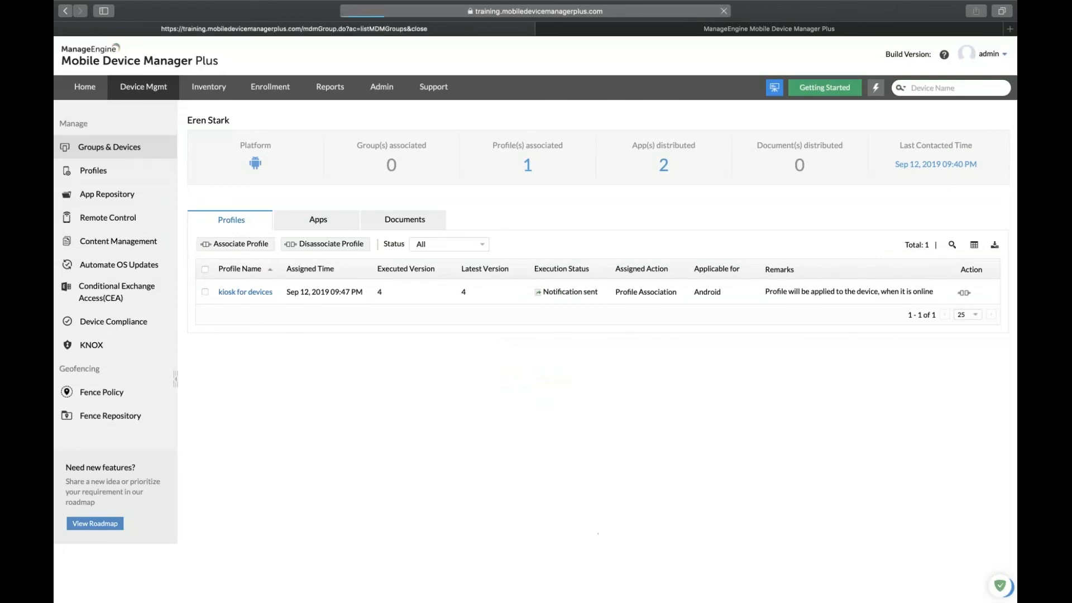
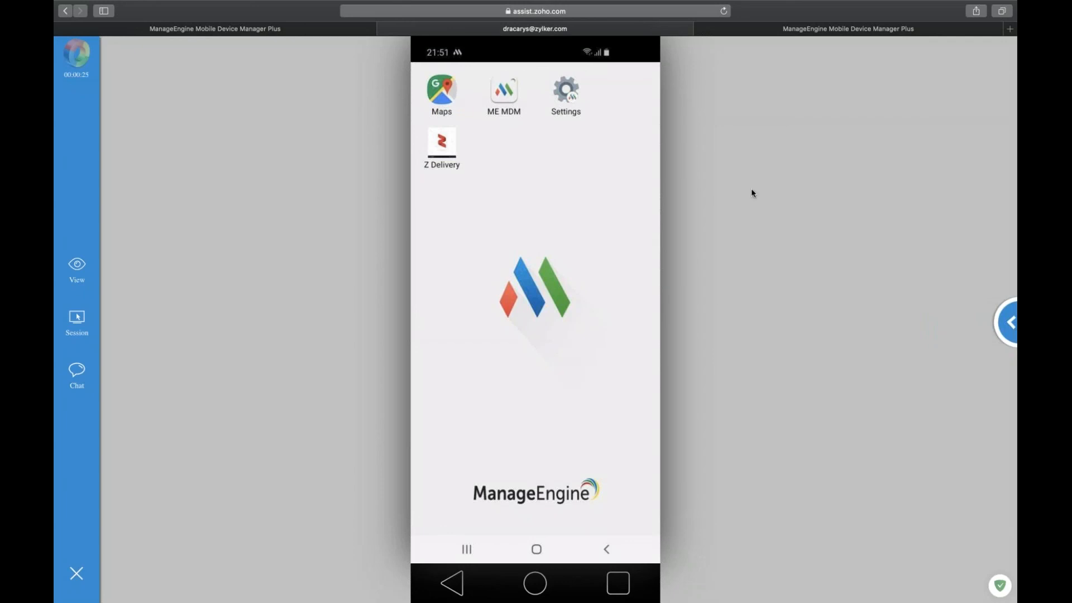
Open the Zoho Assist chat panel with the remote Android phone's user.
left_click(1012, 340)
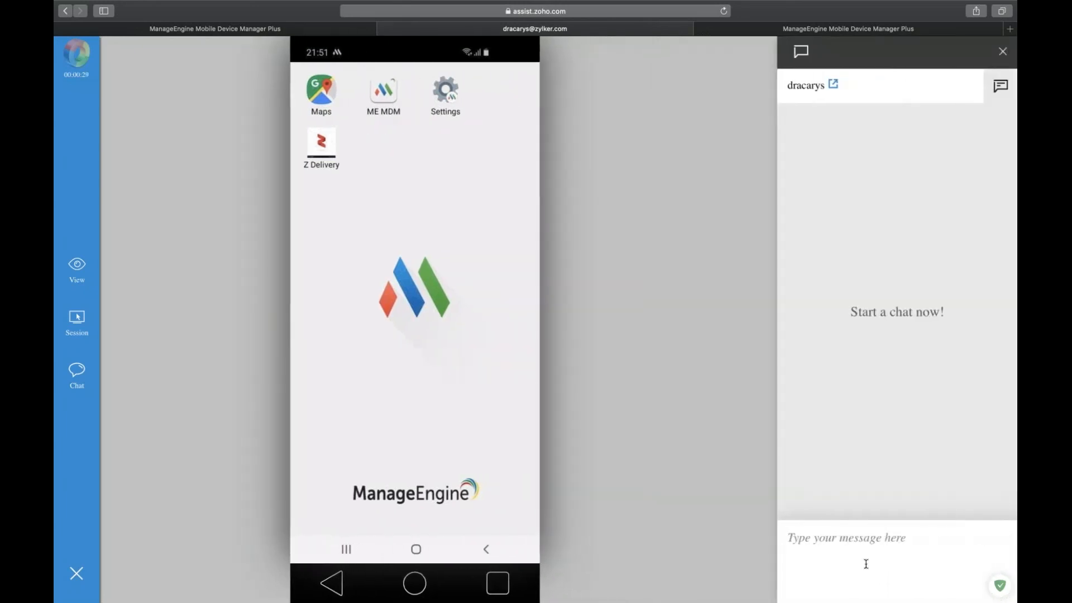
Send the /exit-kiosk chat command so the phone pauses kiosk and shows its normal home screen.
type("/")
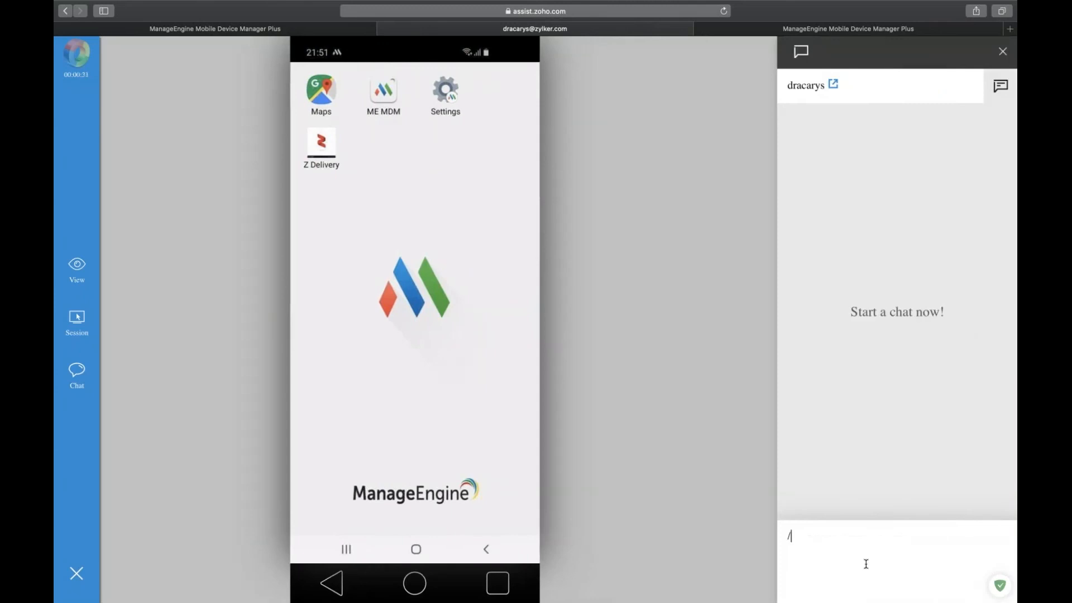
type("exit-kiosk")
key("Return")
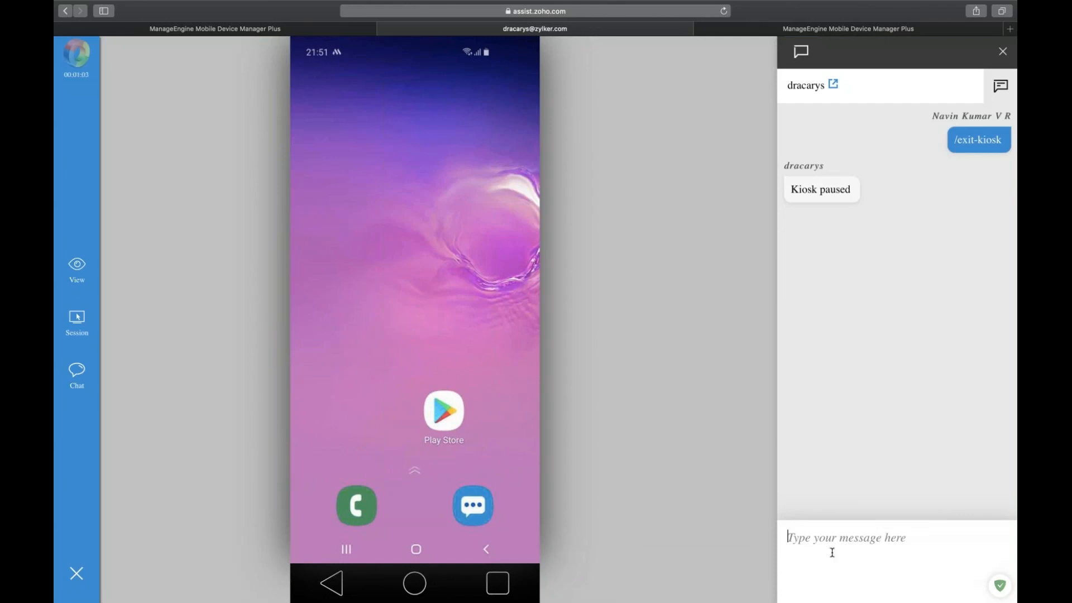
Send /enter-kiosk to resume the phone's kiosk, then return to the MDM Plus Remote Control page.
type("/enter-kiosk")
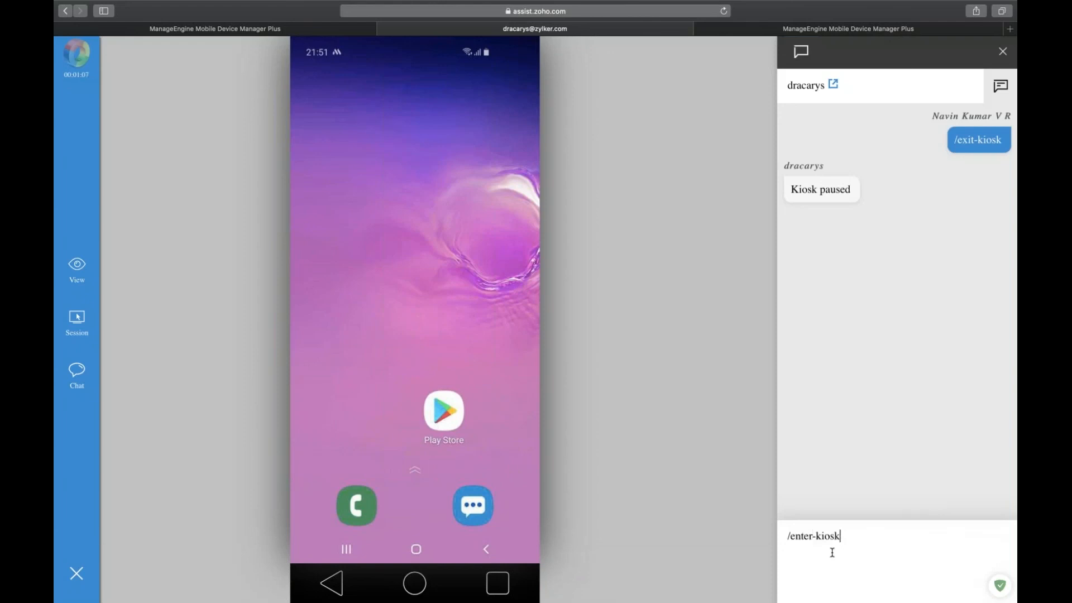
key("Return")
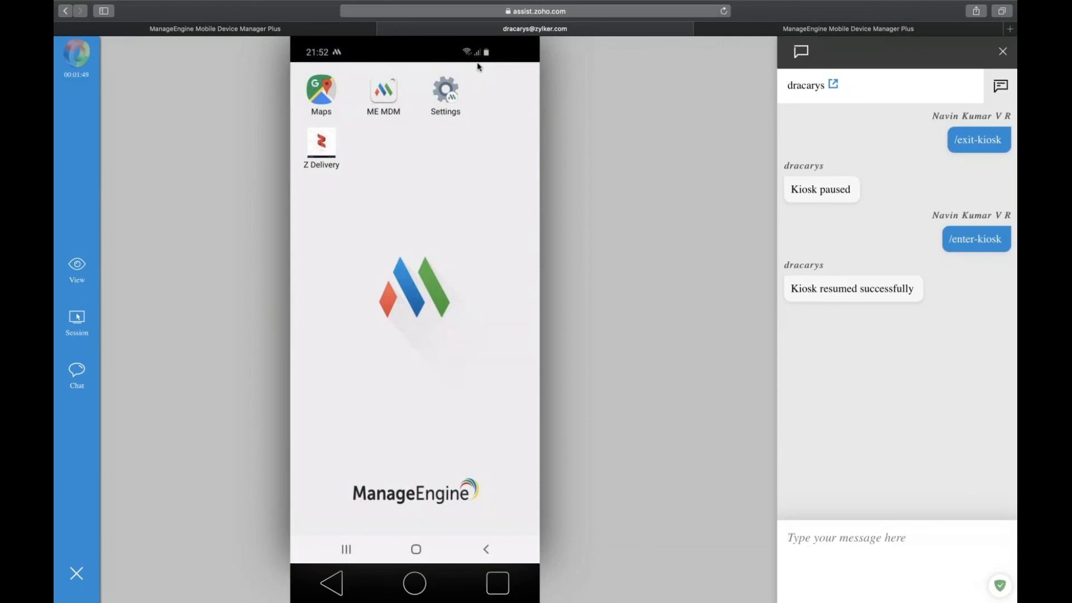
left_click(264, 34)
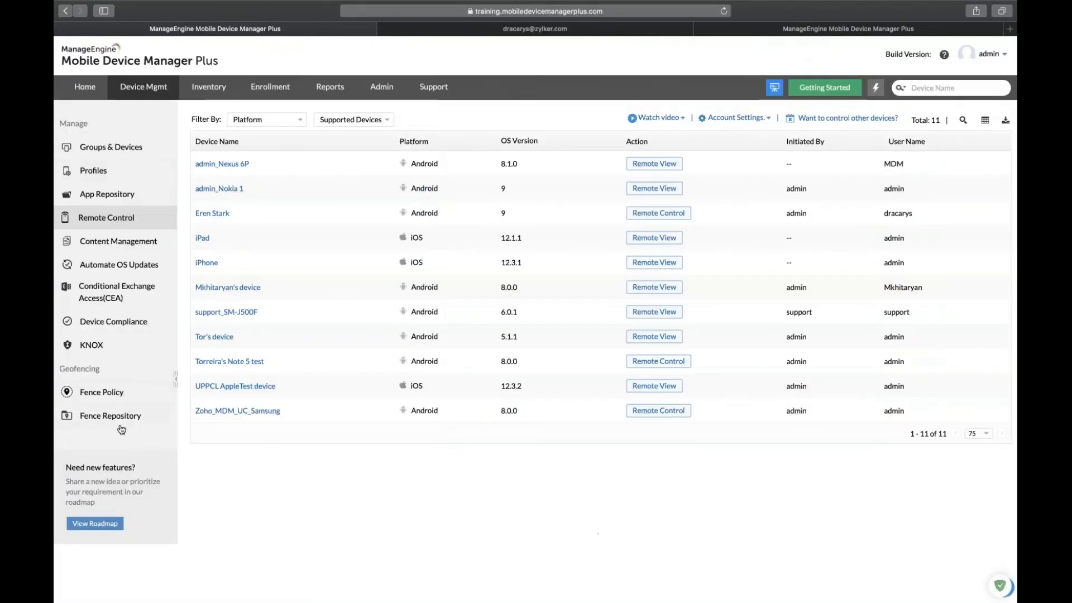
Go to Geofencing's Fence Repository listing Geofence Canada, Pleasanton and India.
left_click(129, 400)
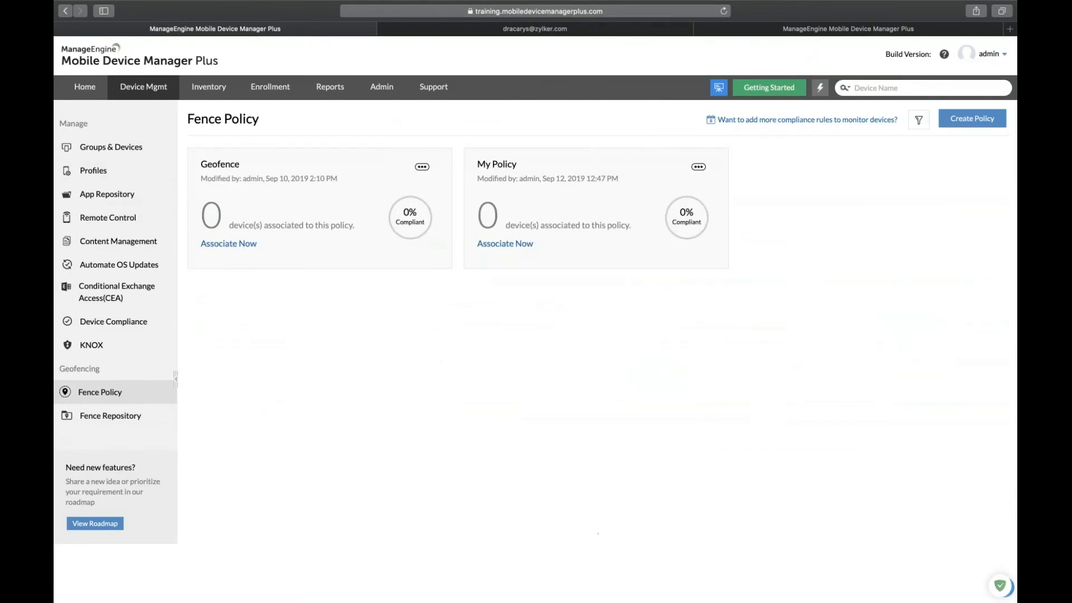
left_click(135, 417)
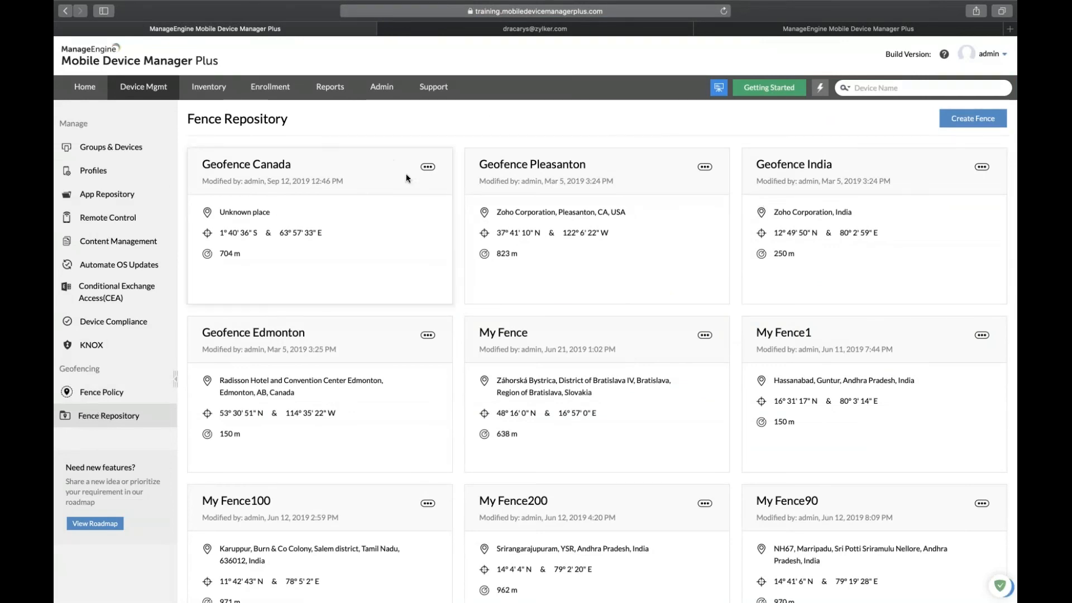
Inspect the Geofence Canada and Geofence Pleasanton (823 m radius) fences, then list the fence policies.
left_click(427, 167)
left_click(413, 190)
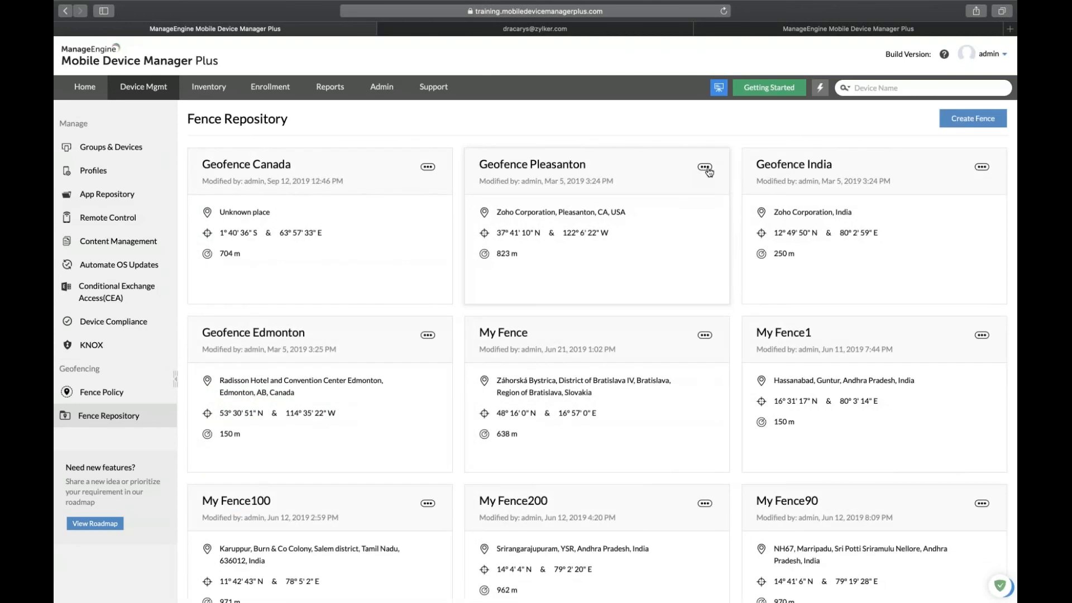
left_click(706, 168)
left_click(683, 188)
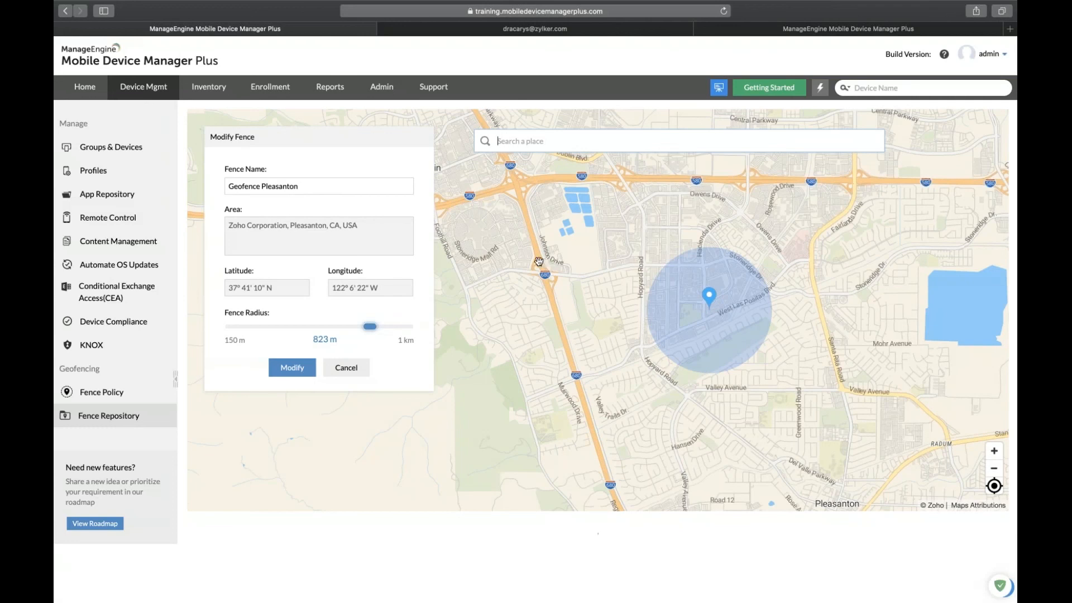
left_click(133, 398)
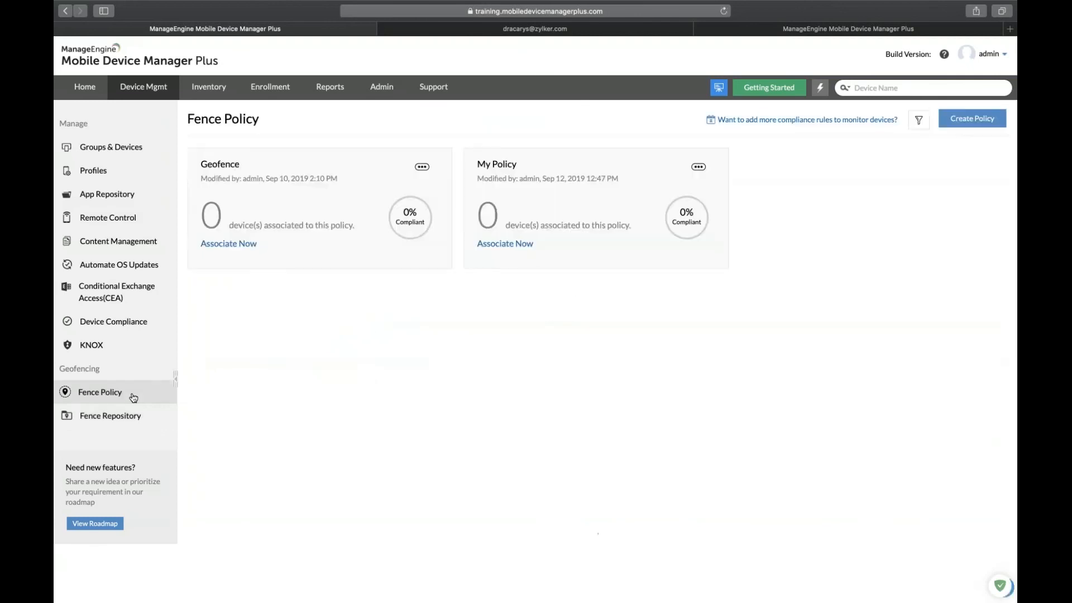
Review the Geofence policy's non-compliance actions, removing Complete wipe, then cancel and show the Automating OS updates slide.
left_click(421, 167)
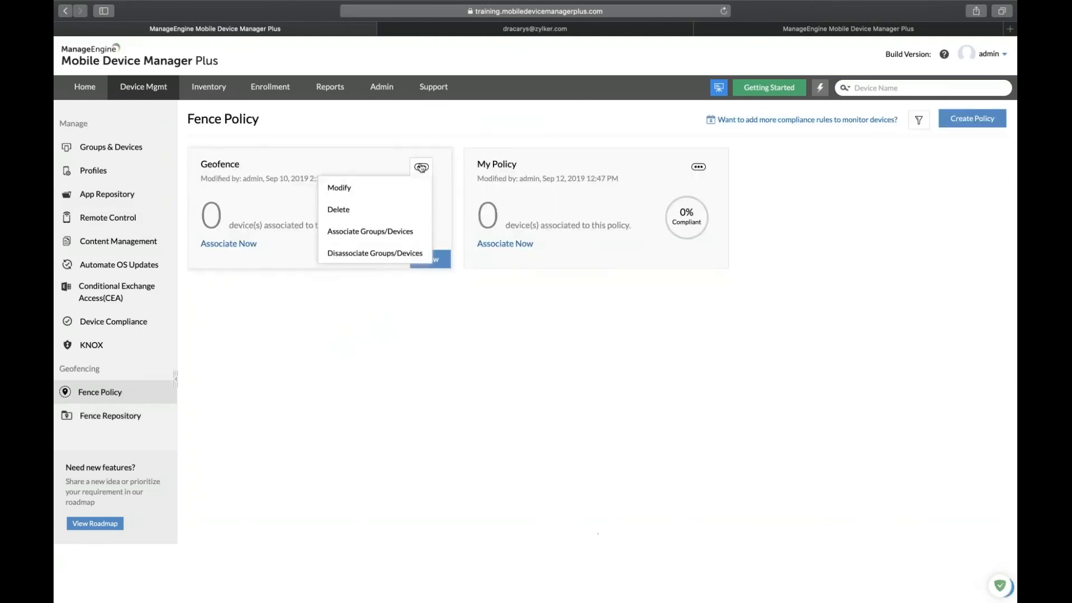
left_click(385, 187)
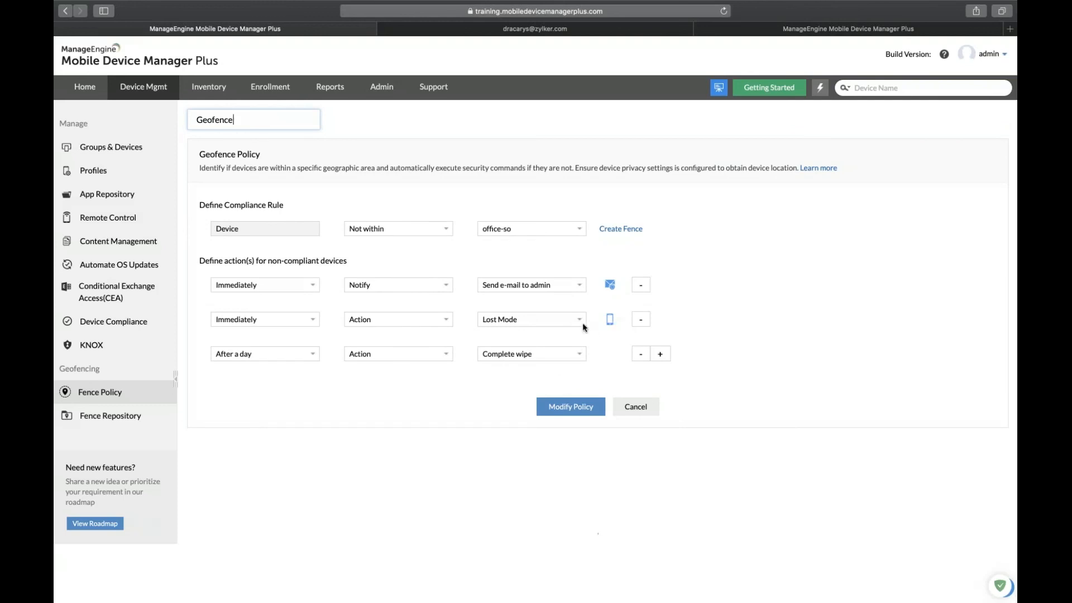
left_click(287, 358)
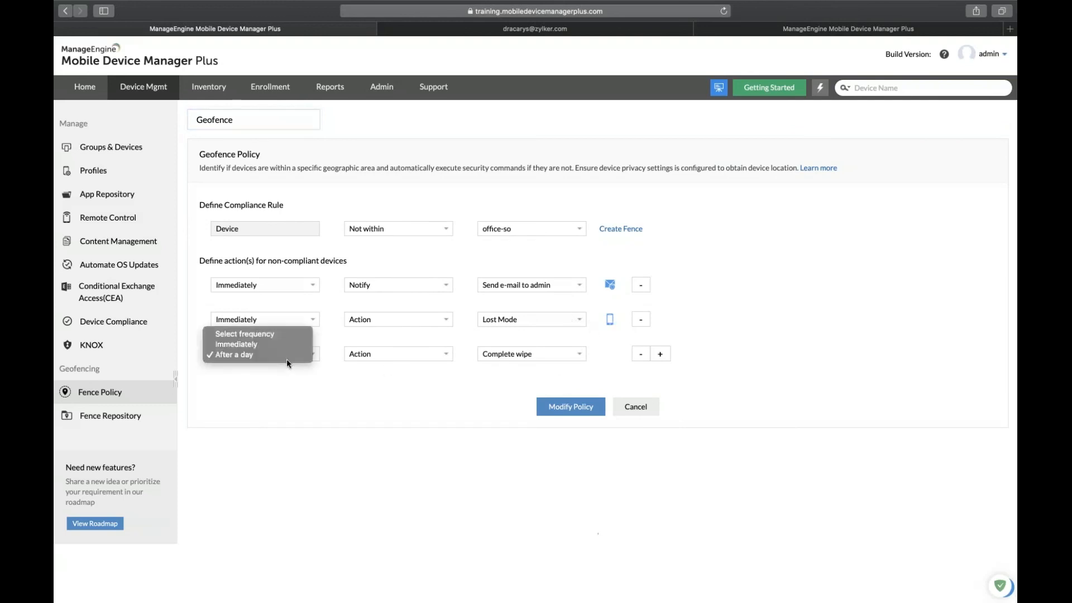
left_click(547, 359)
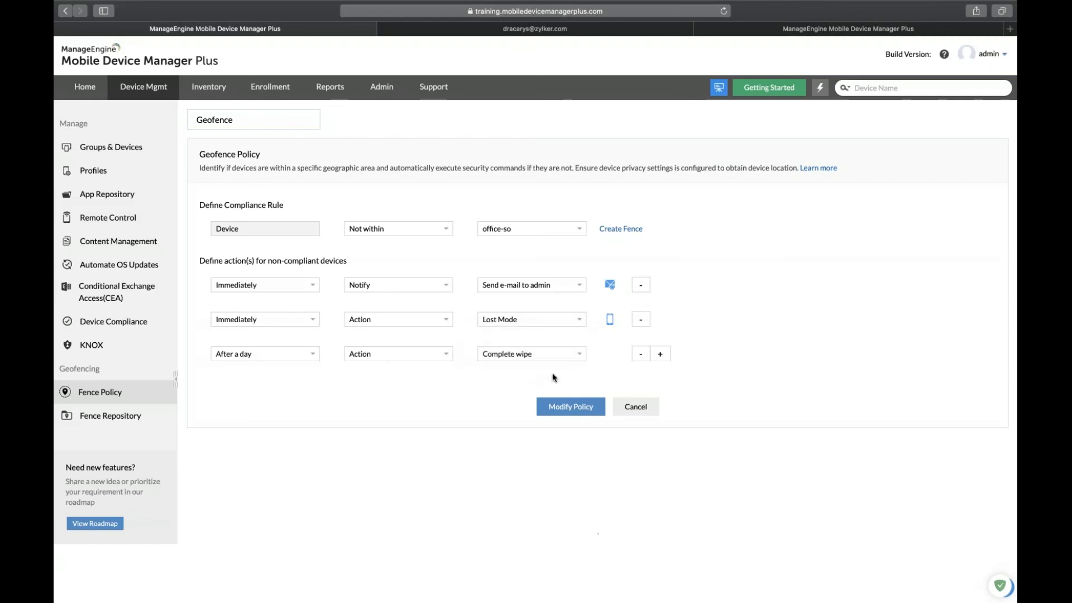
left_click(641, 355)
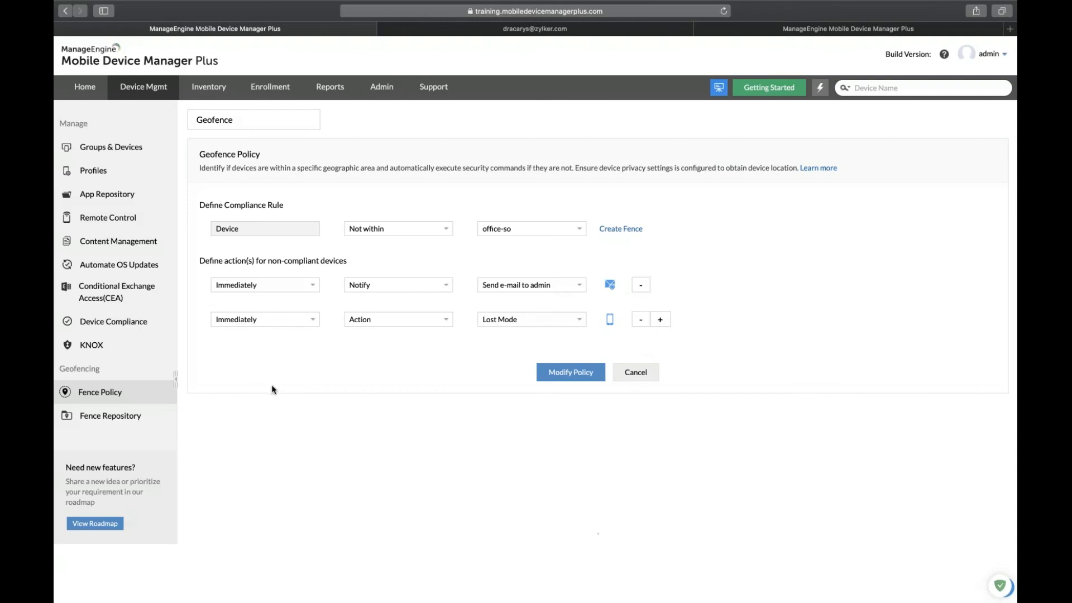
left_click(636, 373)
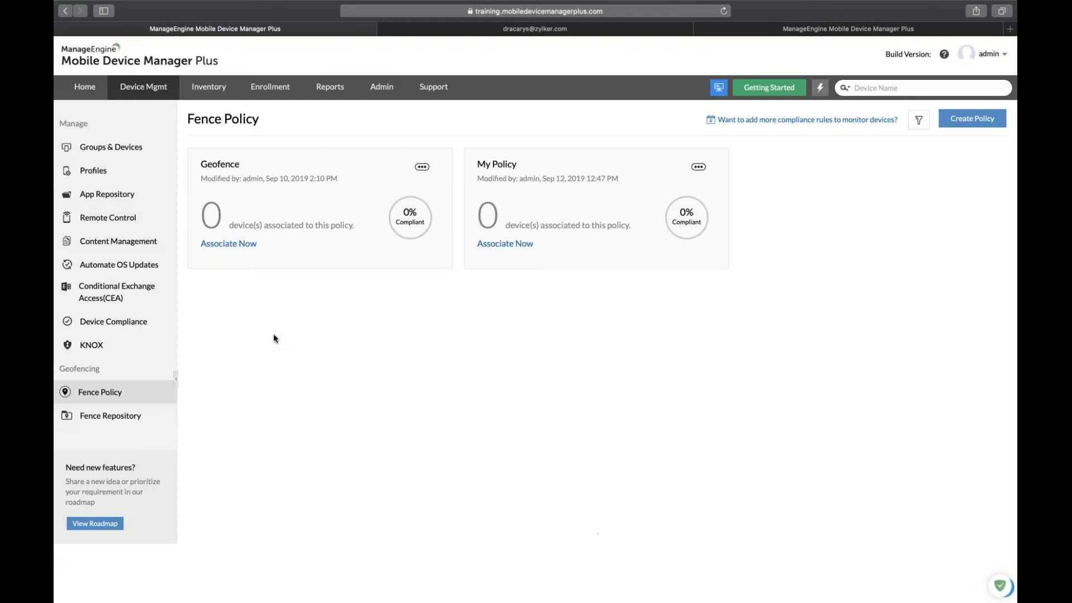
key("ctrl+Left")
key("Right")
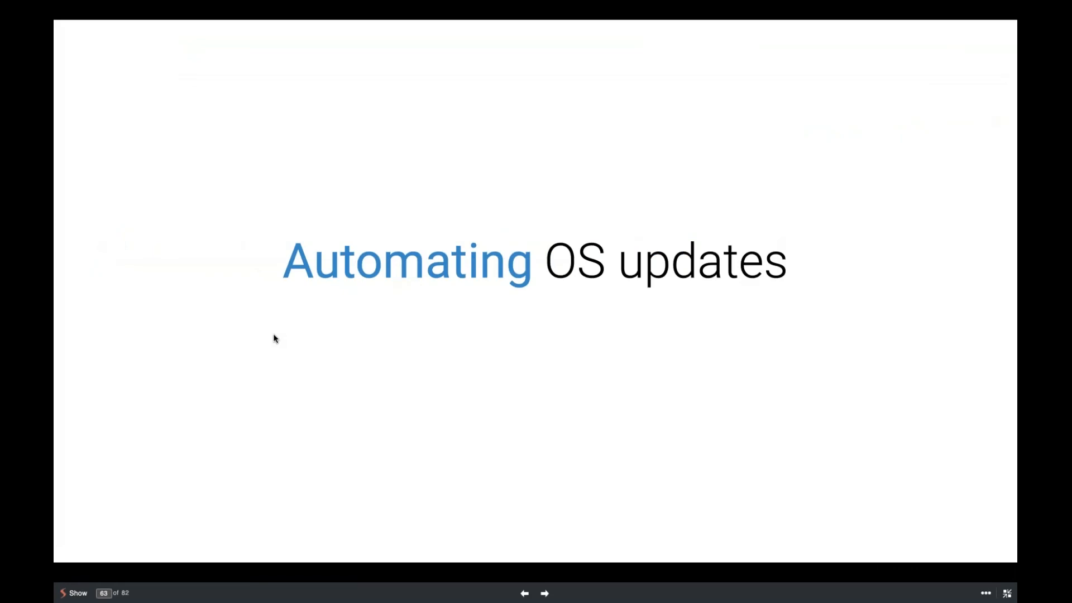
Advance the slides from 63 to 66, revealing both Disadvantages bullets.
key("Right")
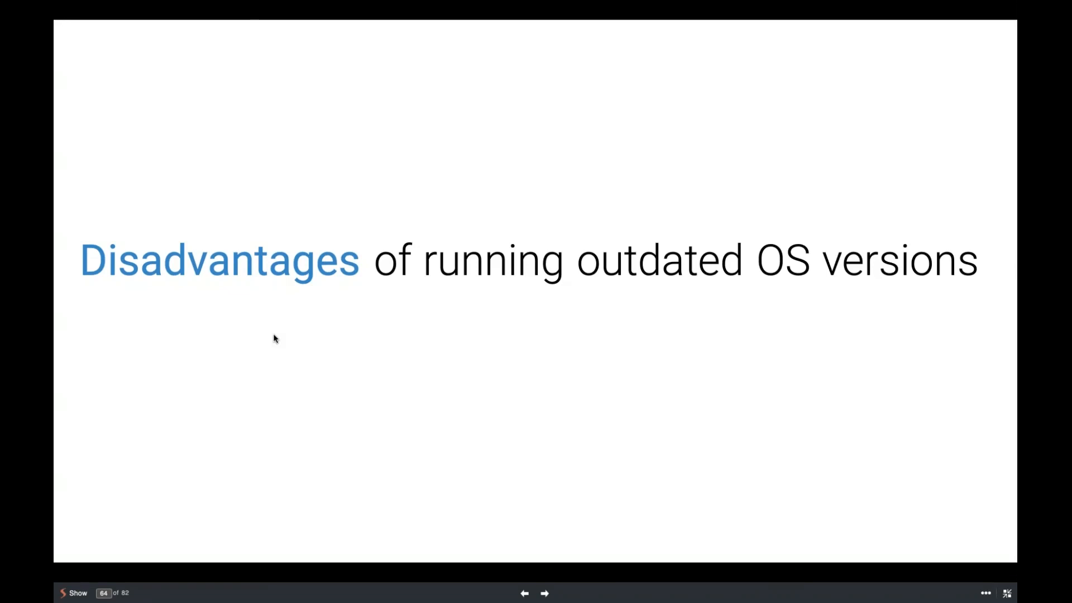
key("Right")
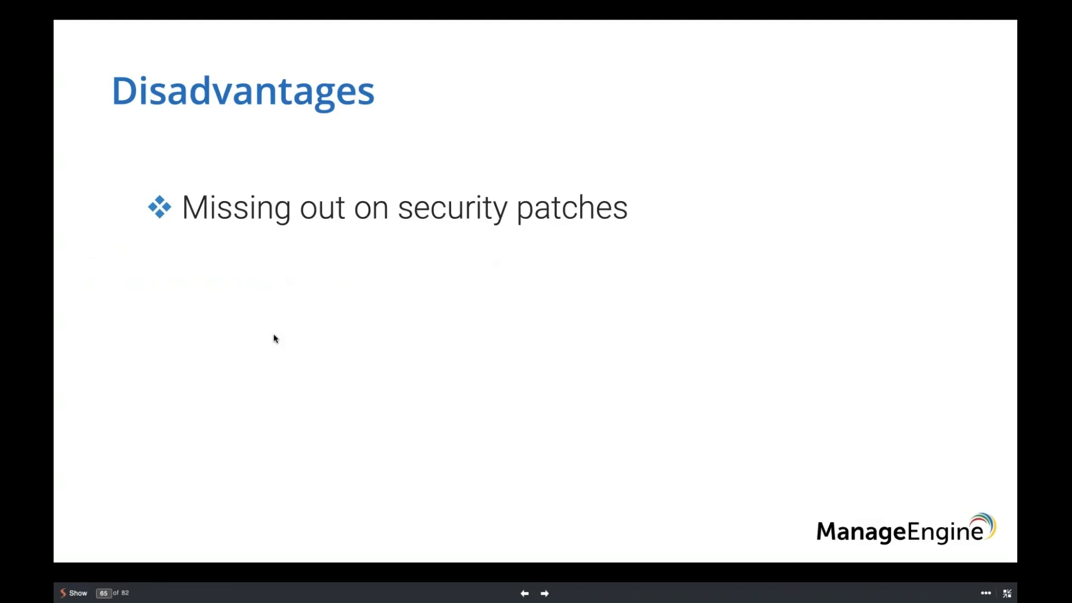
key("Right")
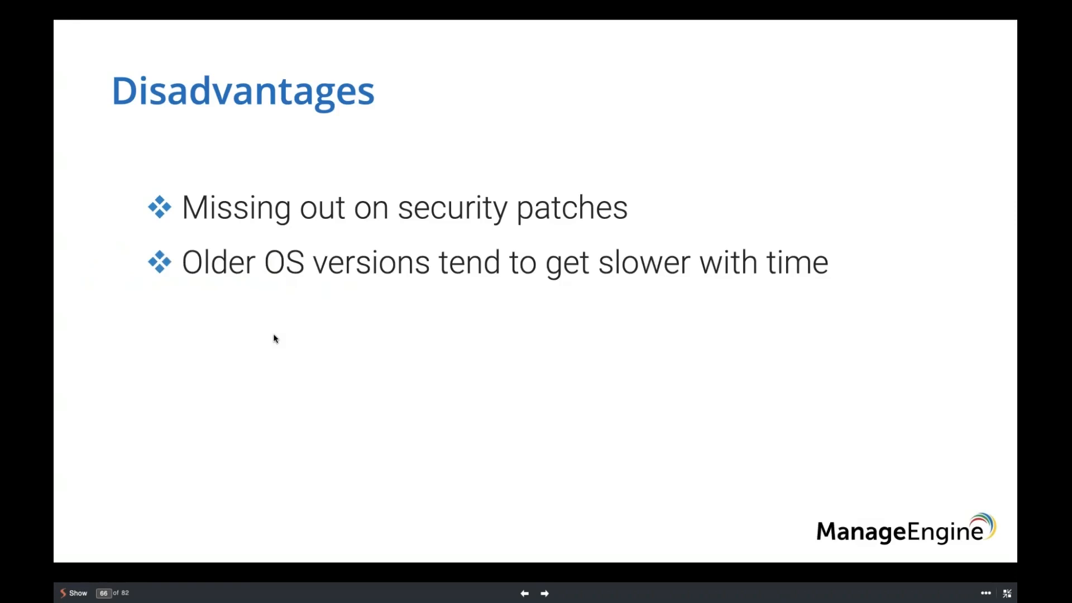
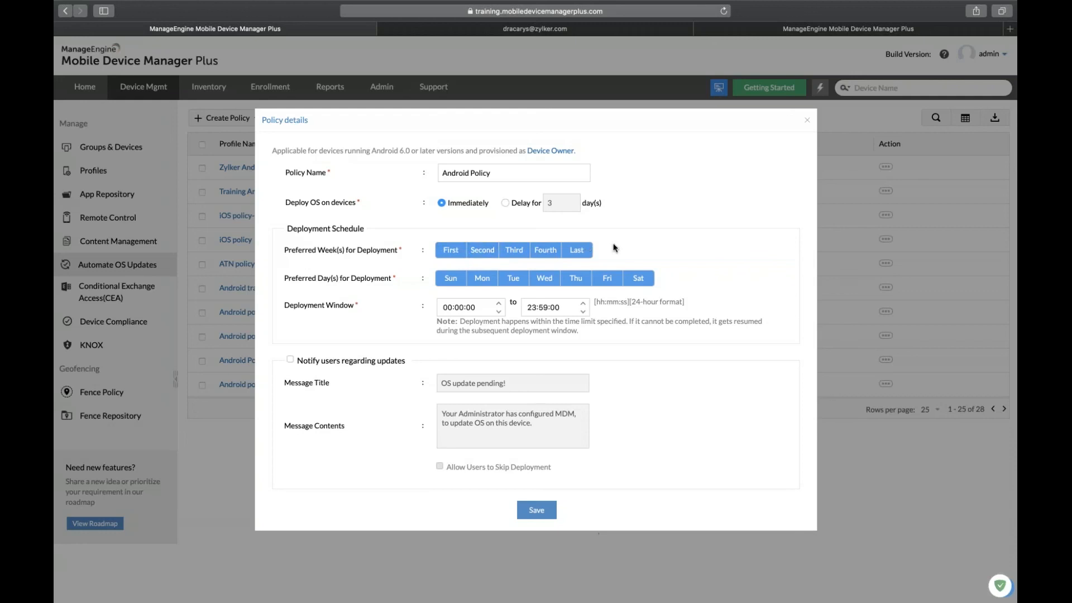
Limit deployment to weekends, deploy immediately, notify users and allow them to skip the update.
left_click(482, 278)
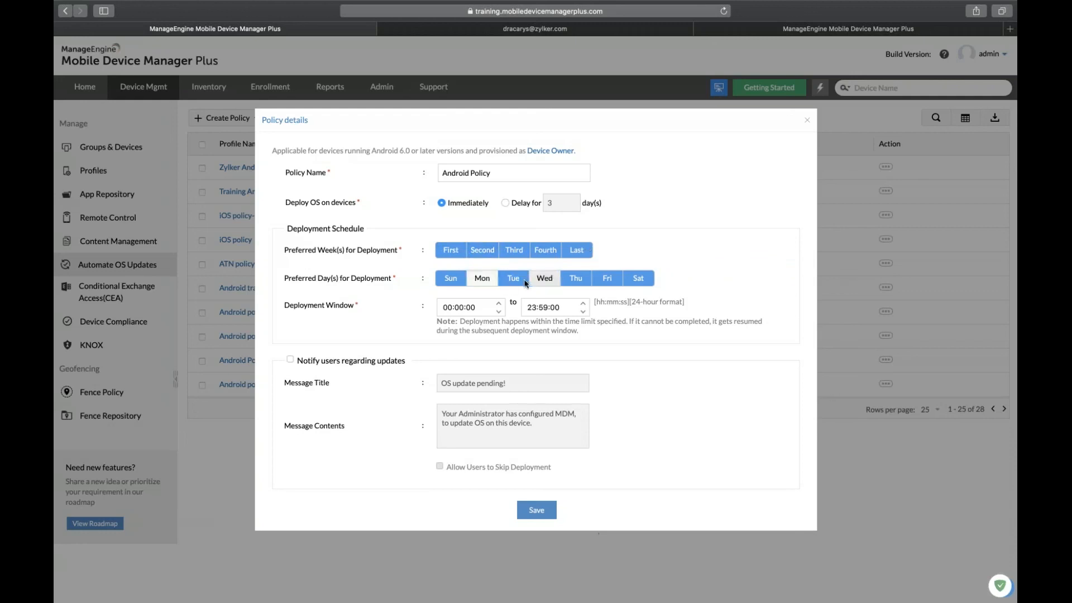
left_click(513, 278)
left_click(544, 278)
left_click(575, 278)
left_click(610, 281)
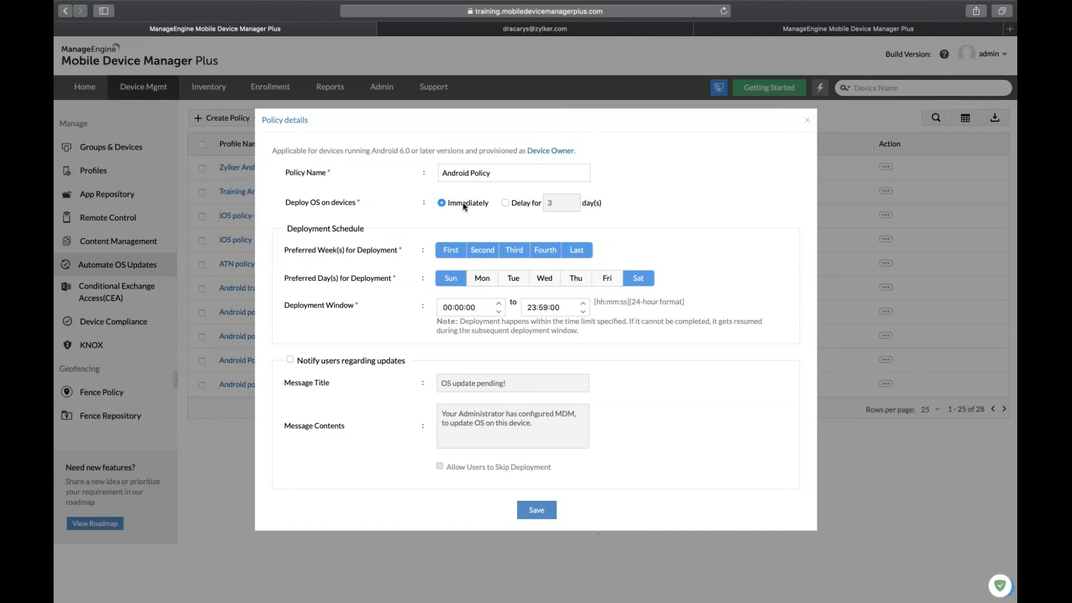
left_click(506, 203)
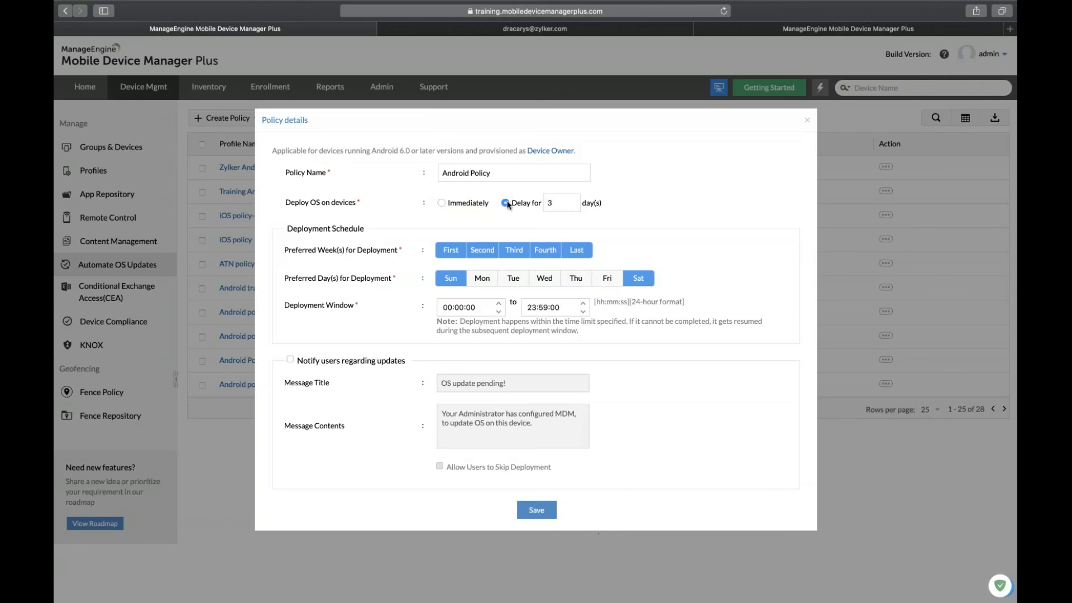
left_click(445, 207)
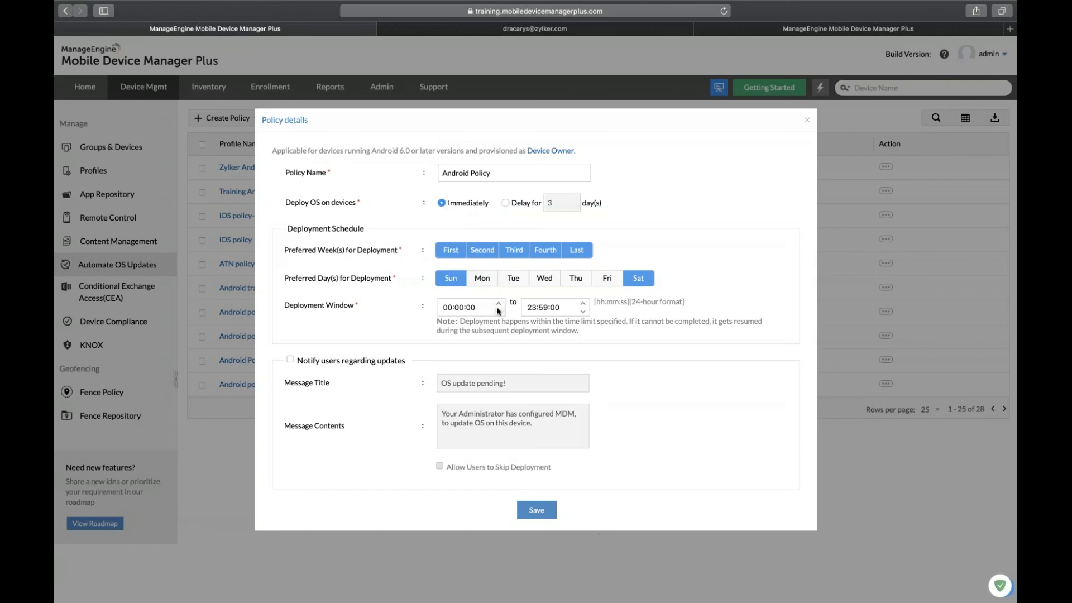
left_click(291, 361)
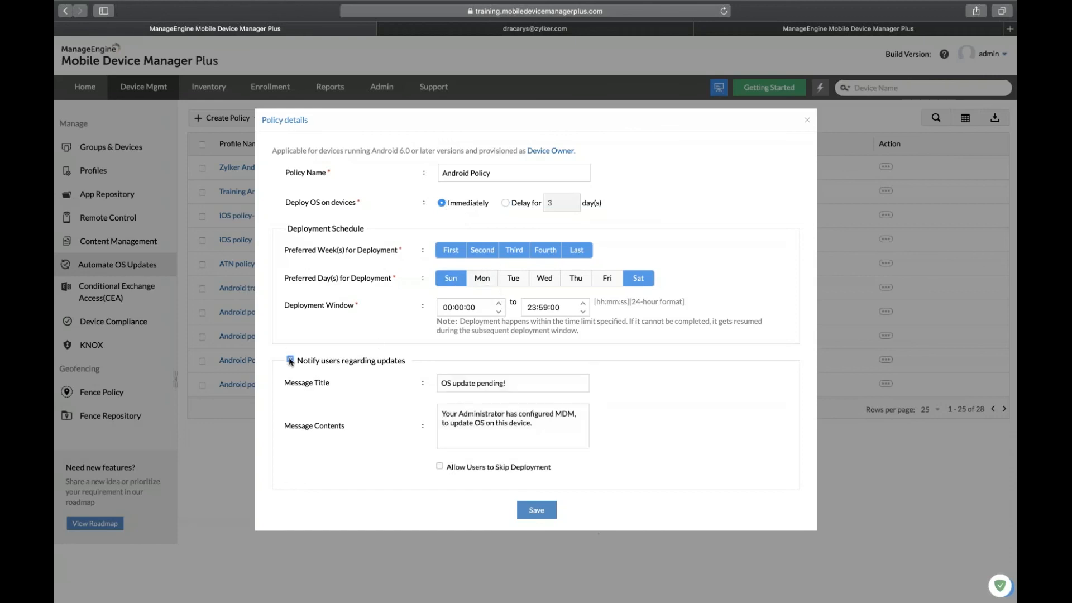
left_click(439, 468)
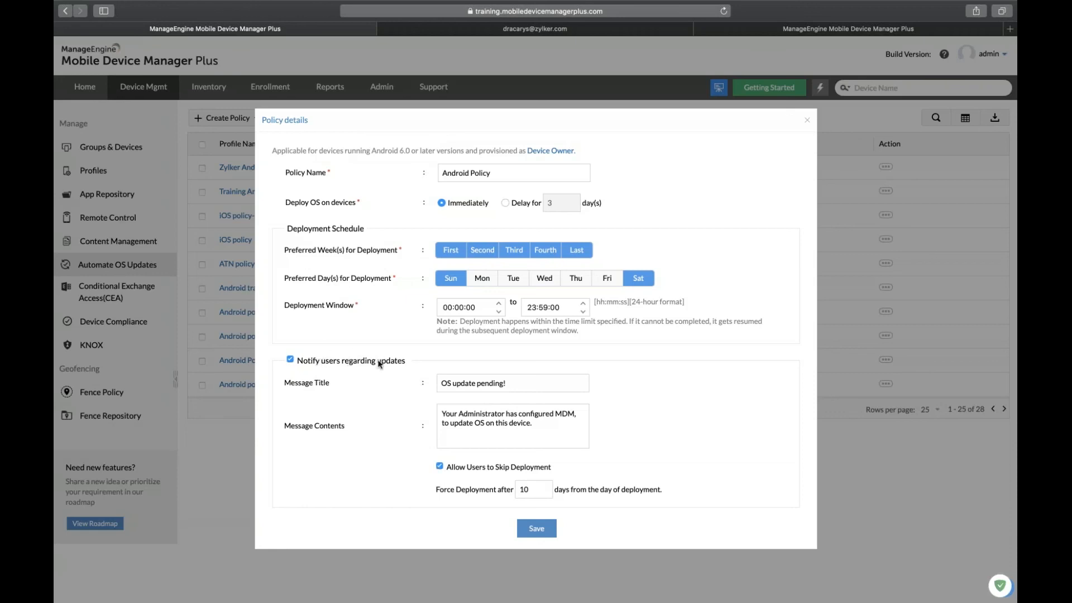
Shorten the duplicate policy name to 'Android Poli' and save the policy.
left_click(542, 529)
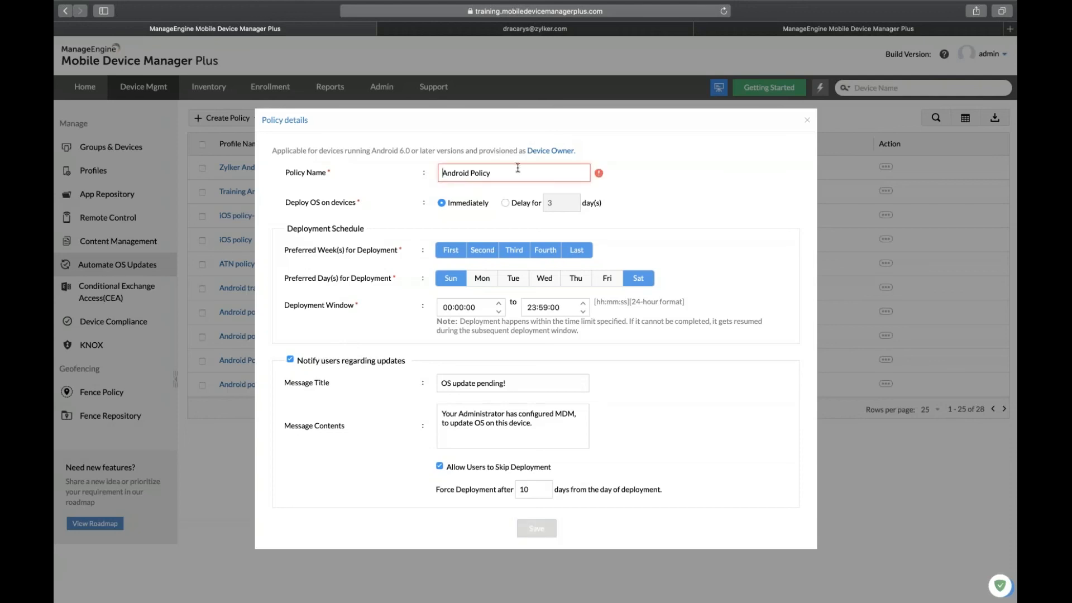
left_click(503, 176)
key("BackSpace")
key("BackSpace")
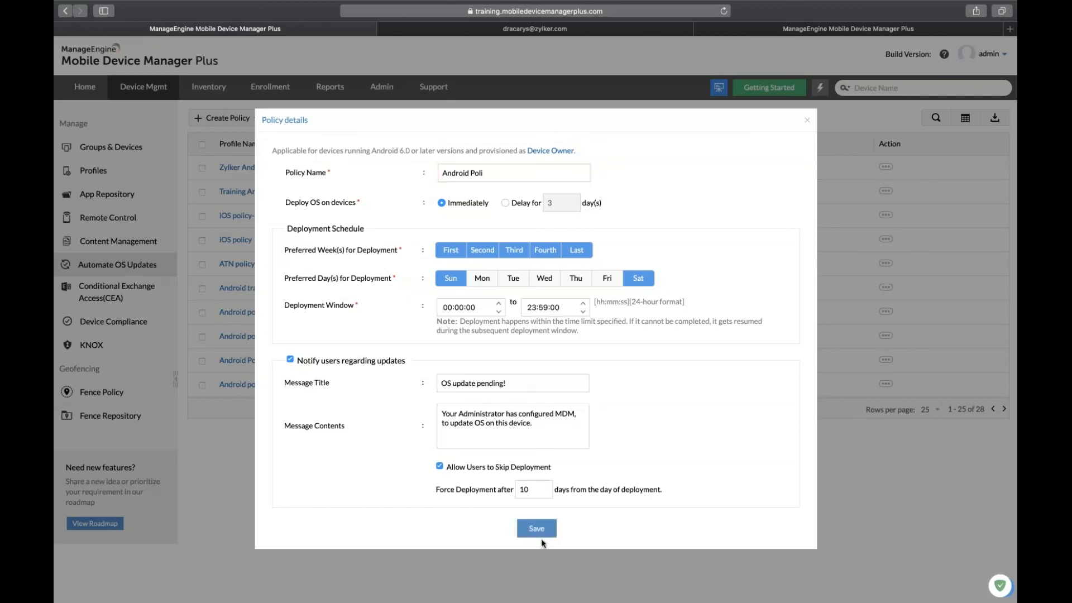
left_click(538, 532)
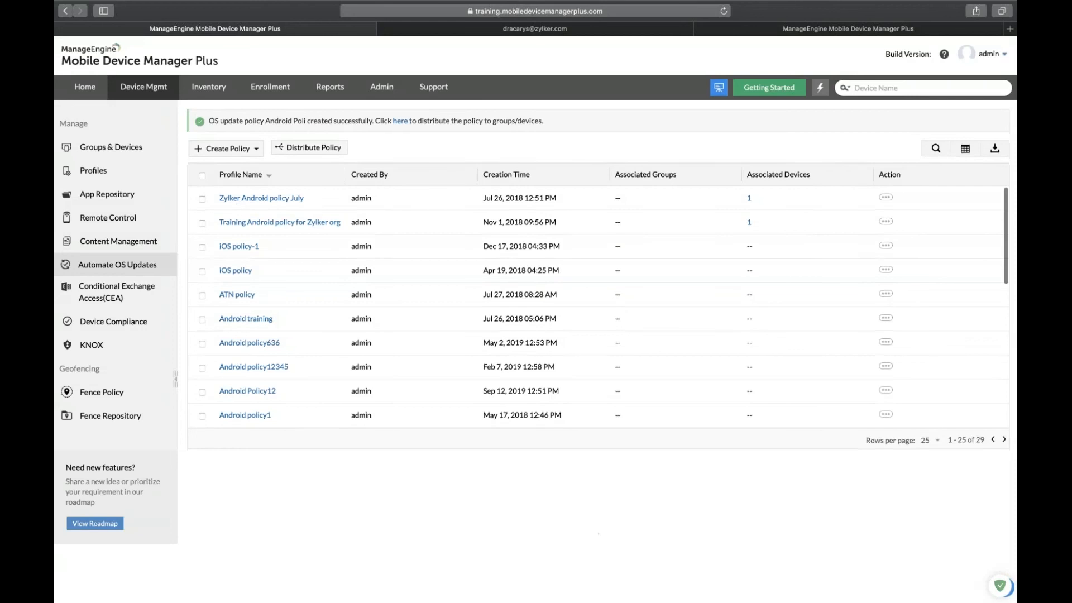
Review the groups and devices available for the ATN policy without distributing, then return to the slides.
left_click(202, 264)
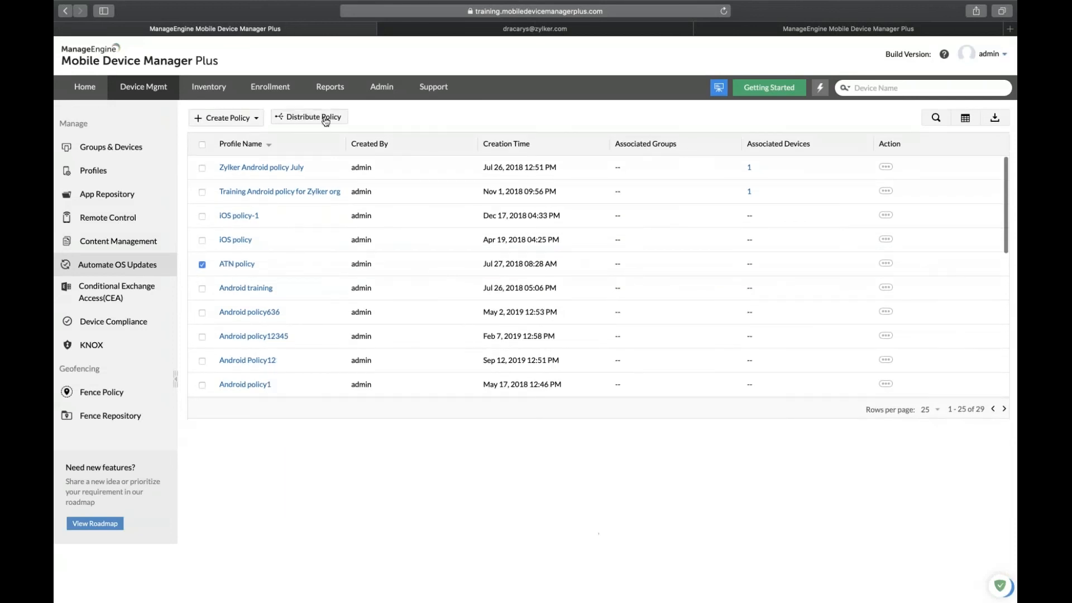
left_click(323, 118)
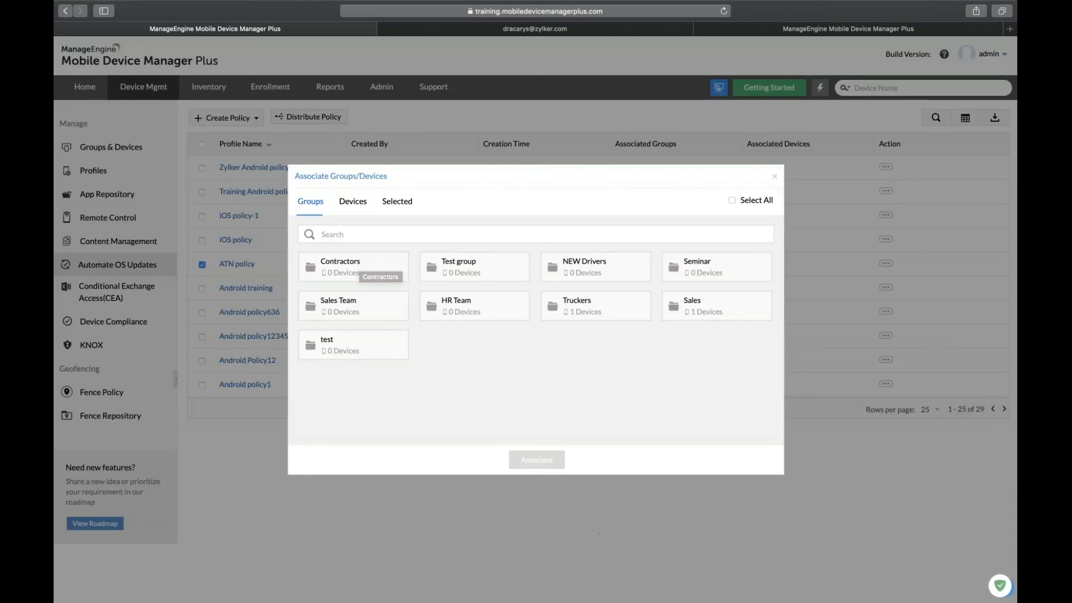
left_click(353, 201)
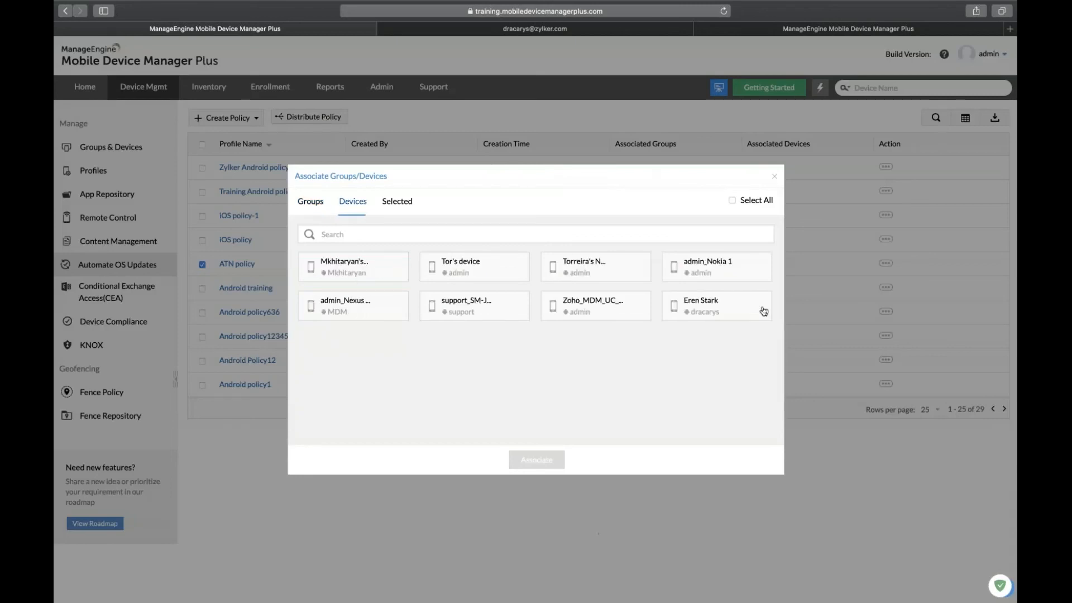
left_click(775, 180)
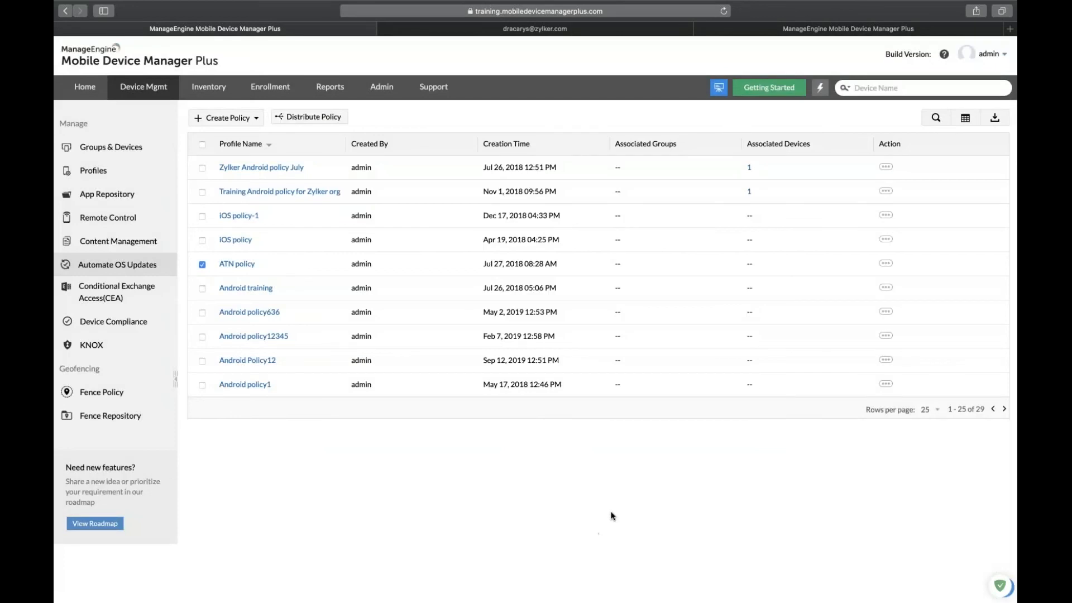
key("ctrl+Left")
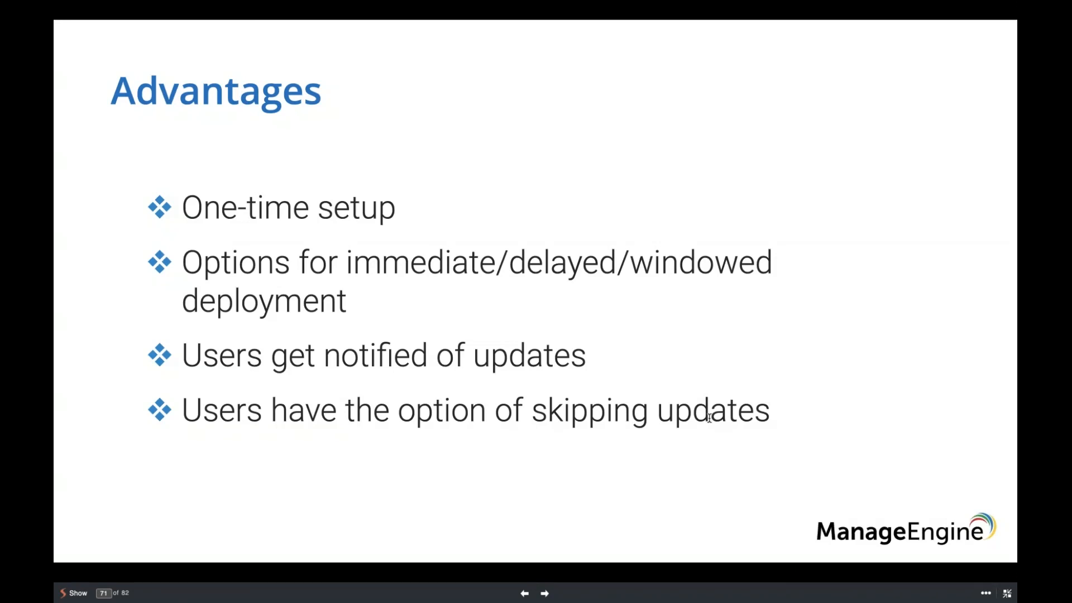
Advance through the lost-device slides to slide 73 on Lost Mode, then return to MDM Plus.
key("Right")
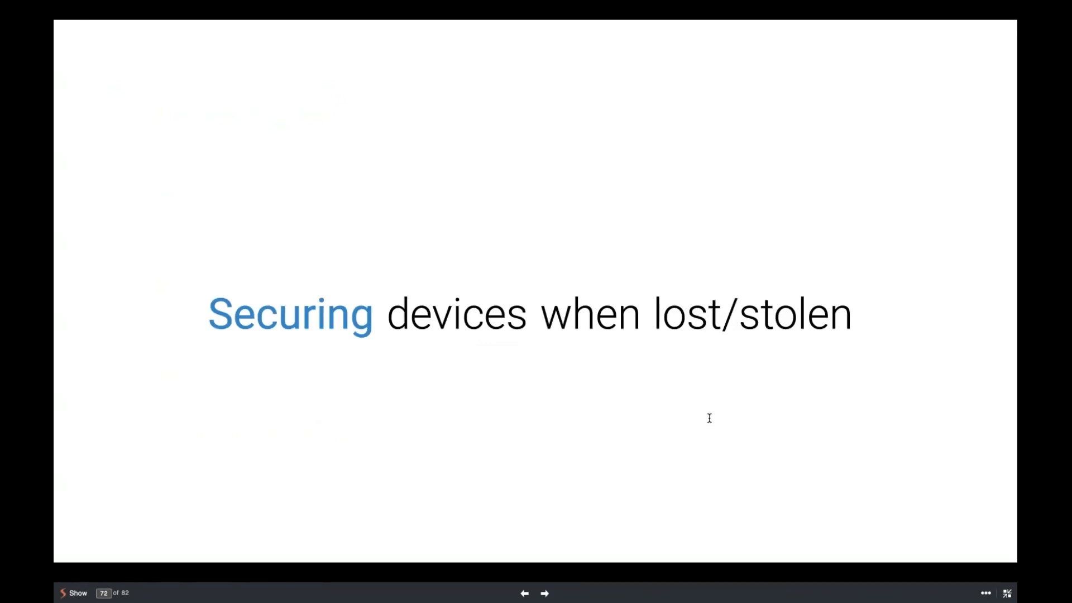
key("Right")
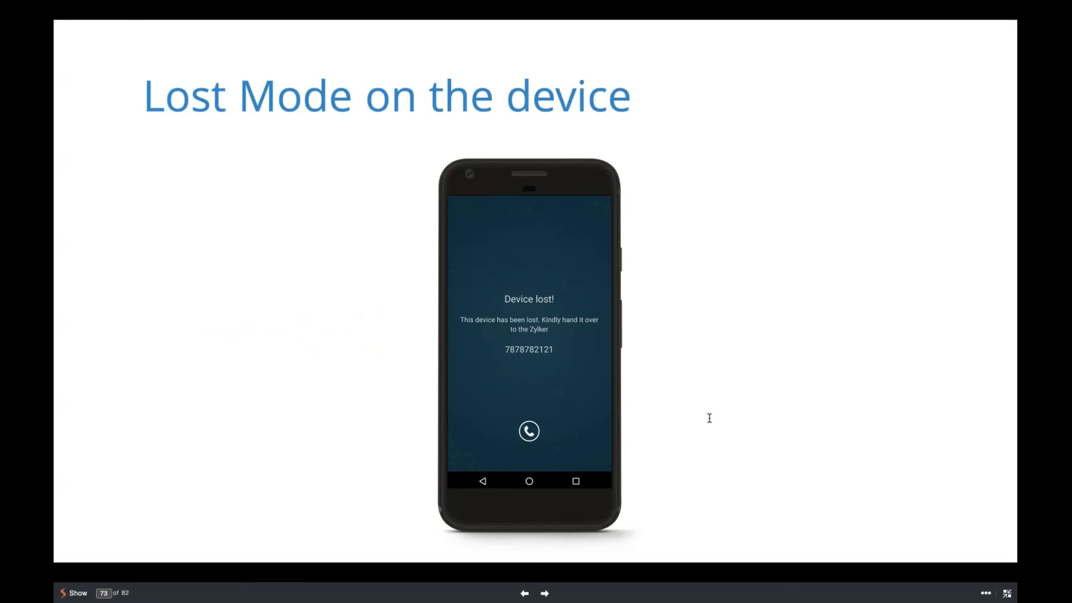
key("ctrl+Right")
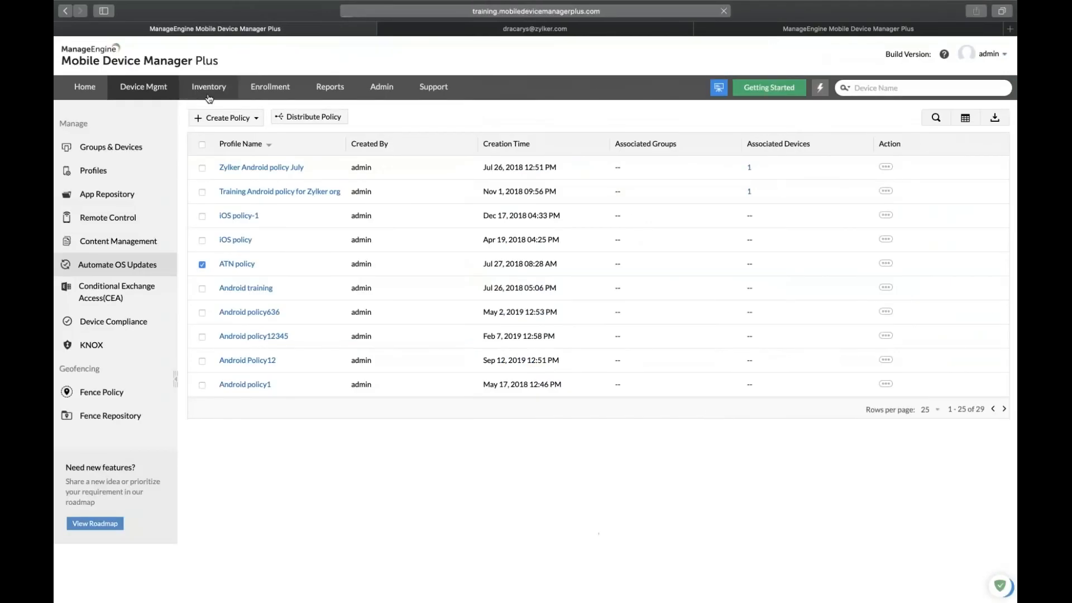
Start enabling Lost Mode on the first Android device in the inventory.
left_click(208, 96)
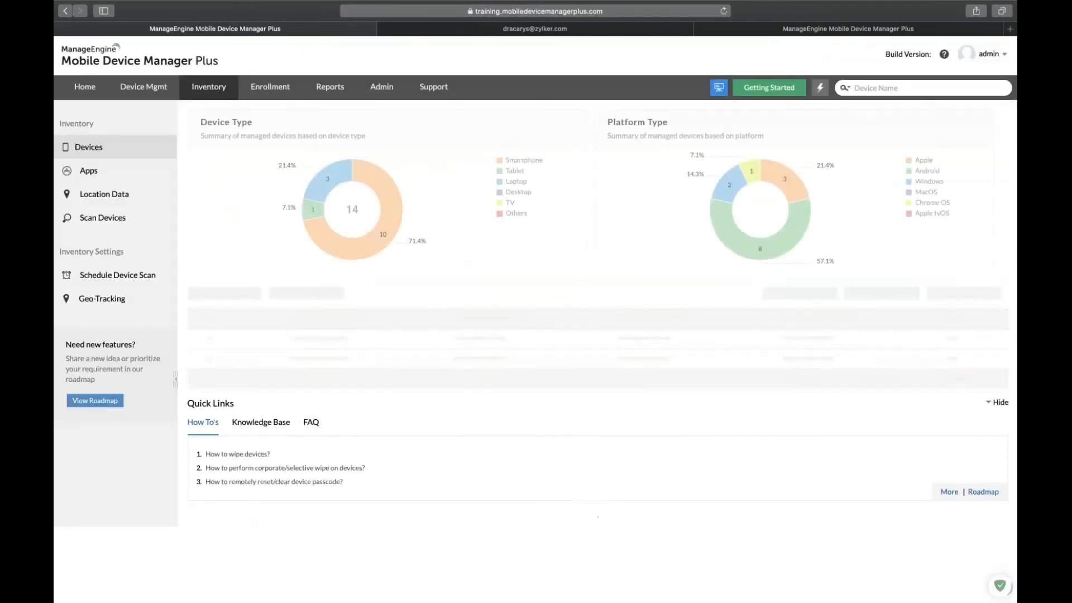
left_click(324, 344)
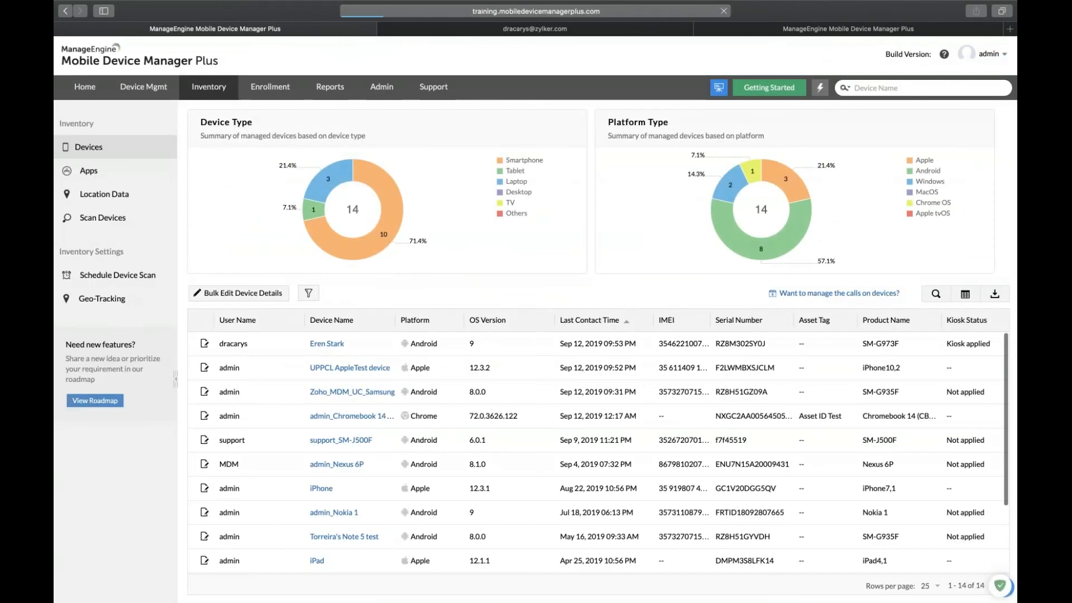
left_click(982, 160)
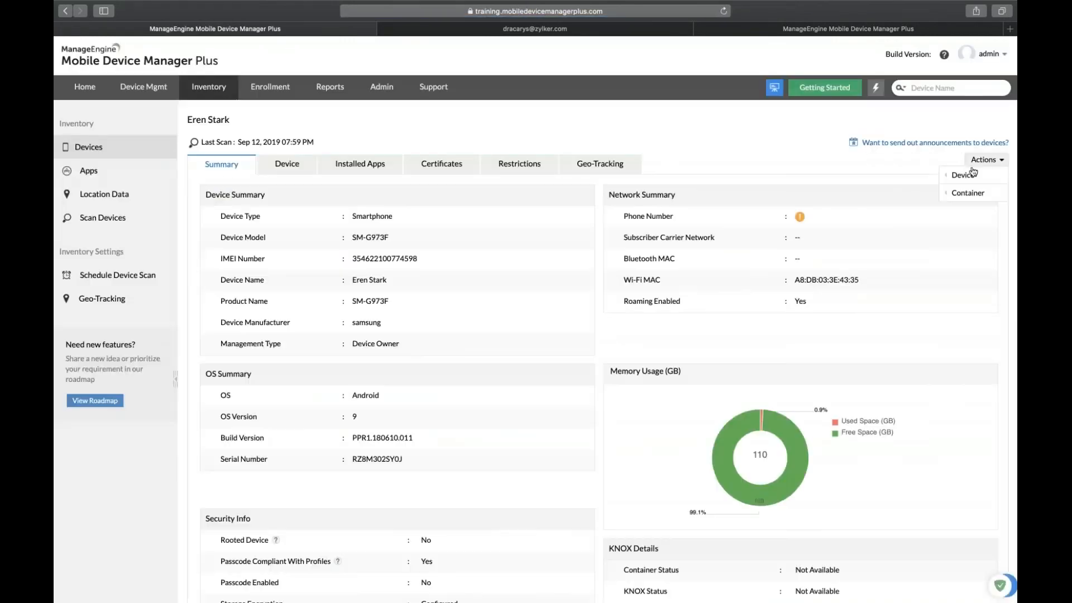
mouse_move(971, 175)
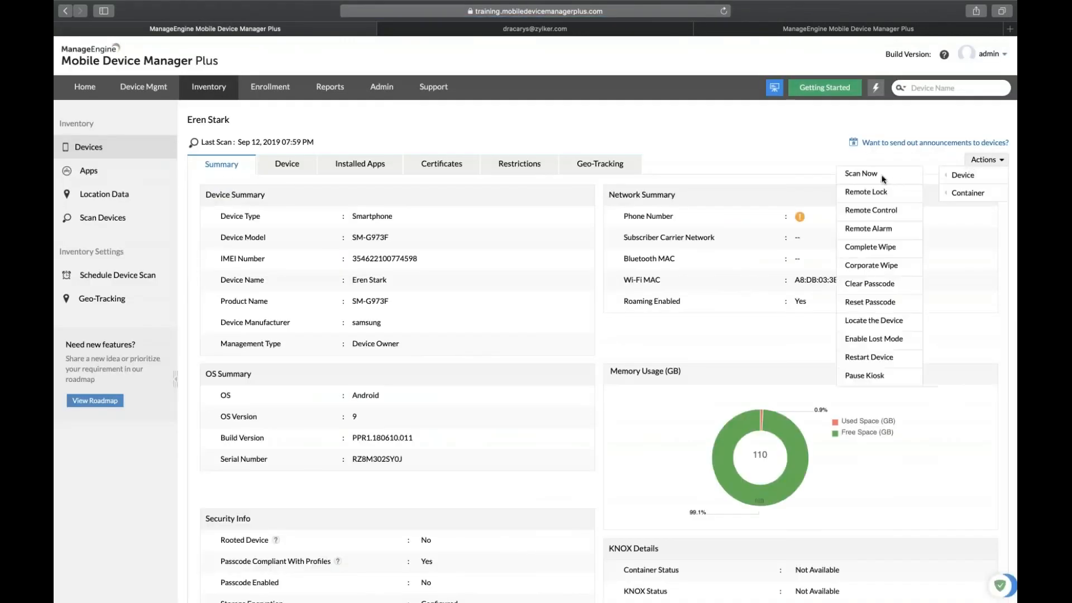
left_click(858, 339)
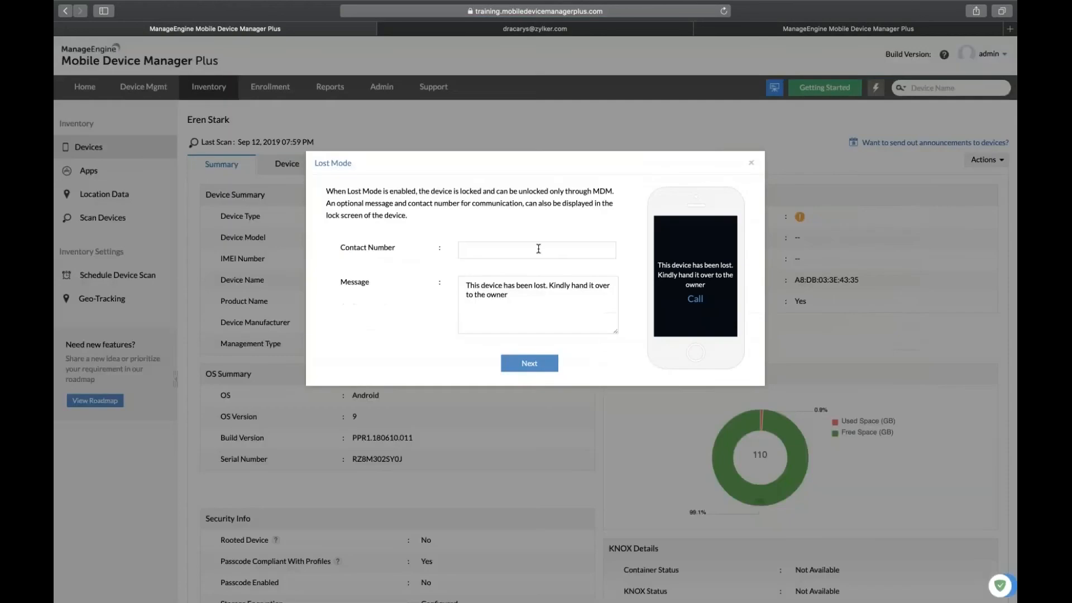
Enter a contact phone number and replace the message with 'haha lol its locked'.
left_click(538, 249)
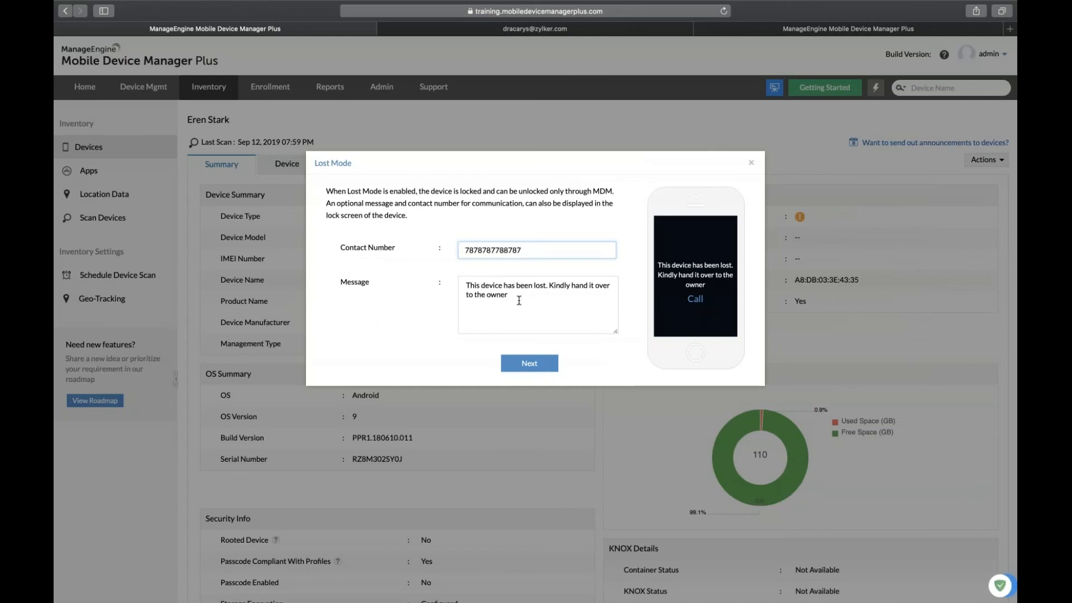
left_click(519, 301)
double_click(518, 300)
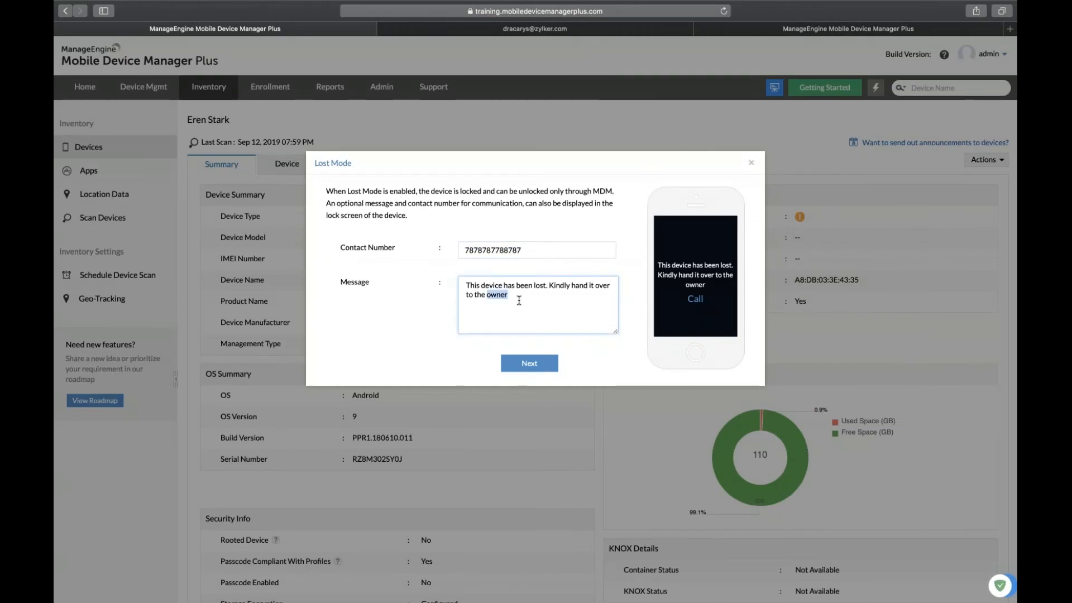
key("BackSpace")
key("BackSpace")
key("BackSpace")
key("BackSpace")
key("BackSpace")
key("BackSpace")
key("BackSpace")
key("BackSpace")
key("BackSpace")
key("BackSpace")
key("BackSpace")
key("BackSpace")
key("BackSpace")
key("BackSpace")
key("BackSpace")
key("BackSpace")
key("BackSpace")
key("BackSpace")
key("BackSpace")
key("BackSpace")
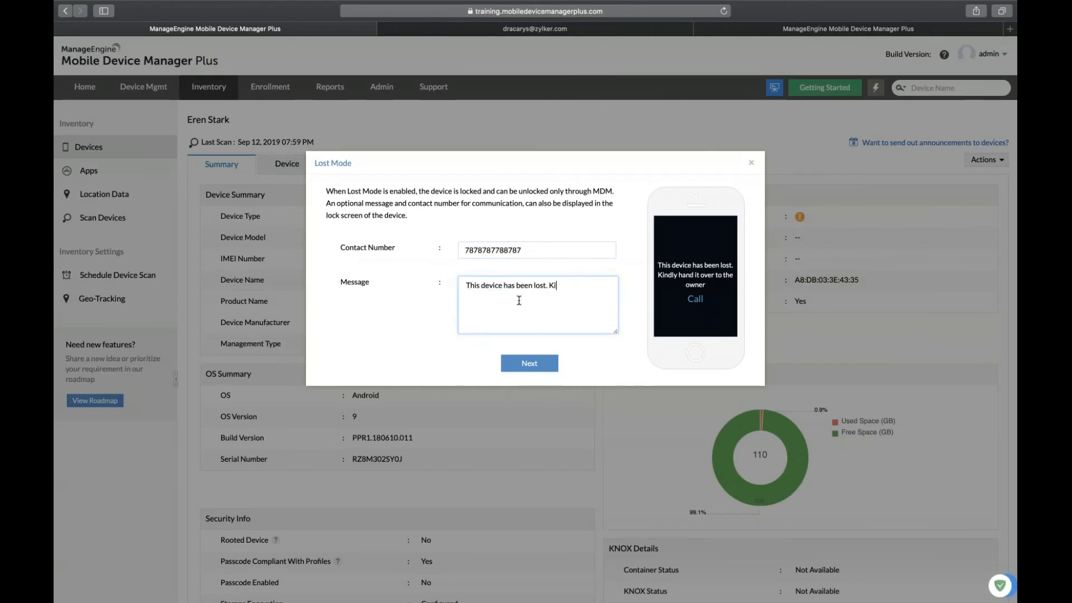
key("BackSpace")
key("BackSpace")
key("BackSpace")
key("BackSpace")
key("BackSpace")
key("BackSpace")
key("BackSpace")
key("BackSpace")
key("BackSpace")
key("BackSpace")
key("BackSpace")
key("BackSpace")
key("BackSpace")
key("BackSpace")
key("BackSpace")
key("BackSpace")
key("BackSpace")
key("BackSpace")
key("BackSpace")
key("BackSpace")
key("BackSpace")
key("BackSpace")
key("BackSpace")
key("BackSpace")
key("BackSpace")
type("haha")
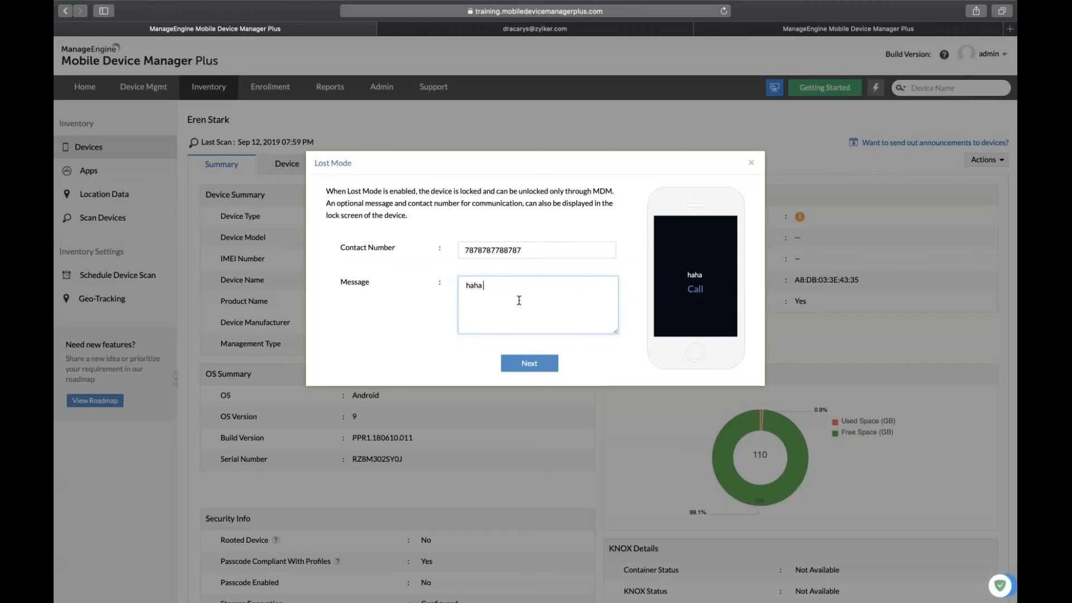
type(" lol its locked")
Enable Lost Mode and locate the device, then view the phone in the remote session.
left_click(537, 364)
left_click(555, 237)
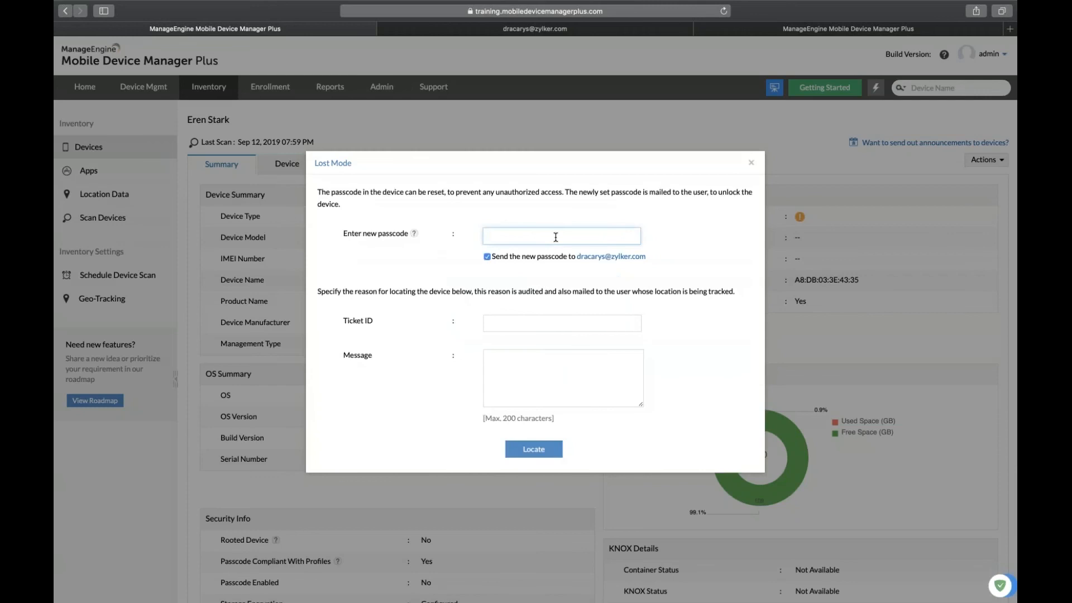
left_click(546, 451)
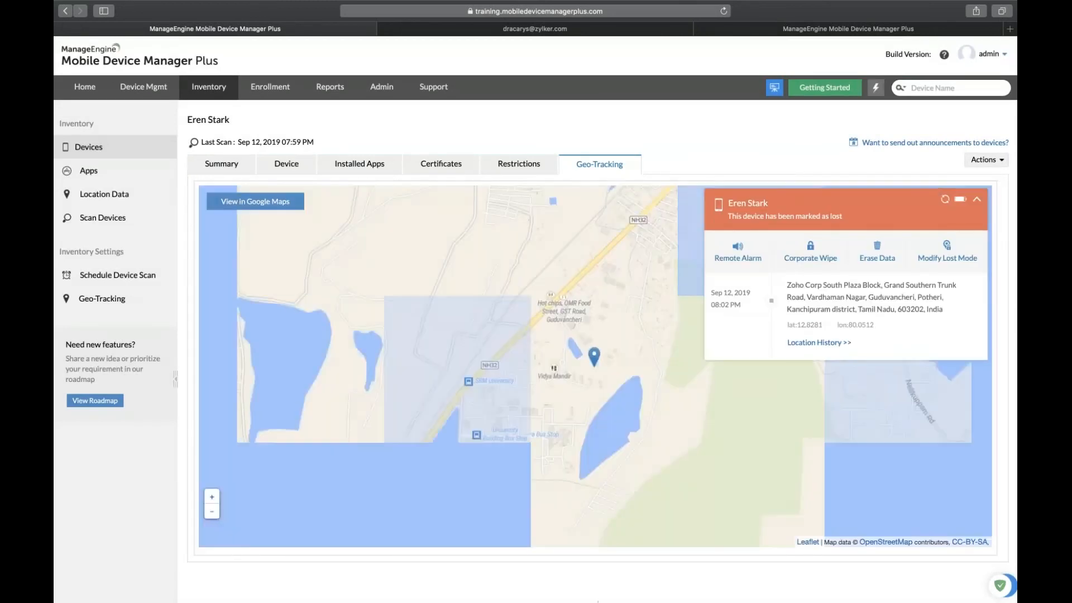
left_click(558, 29)
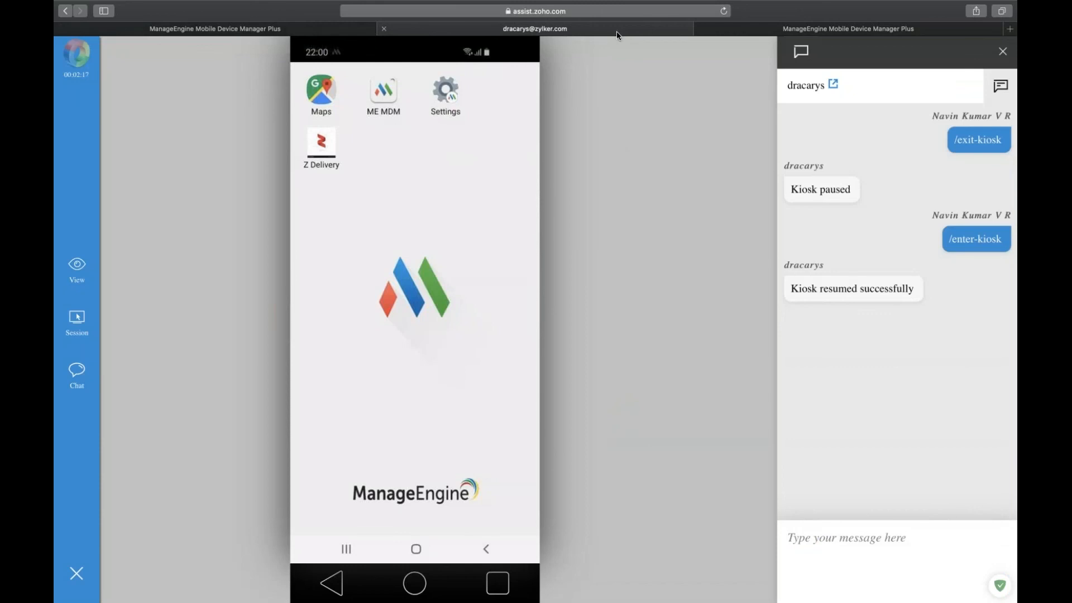
Check the phone's 'Device lost!' lock screen remotely, then return to the device's Geo-Tracking map.
left_click(256, 32)
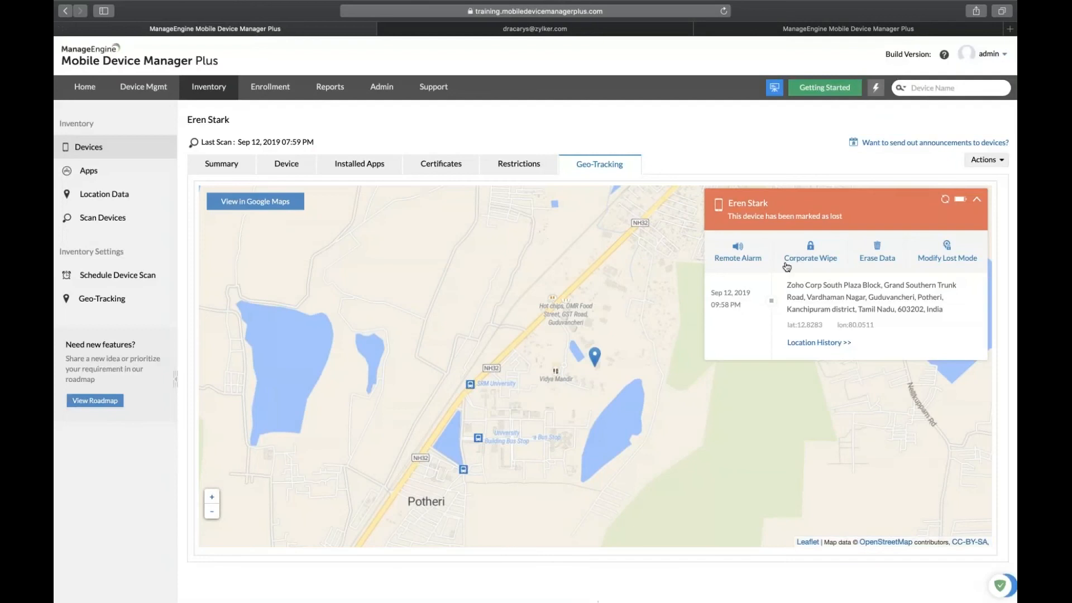
left_click(518, 43)
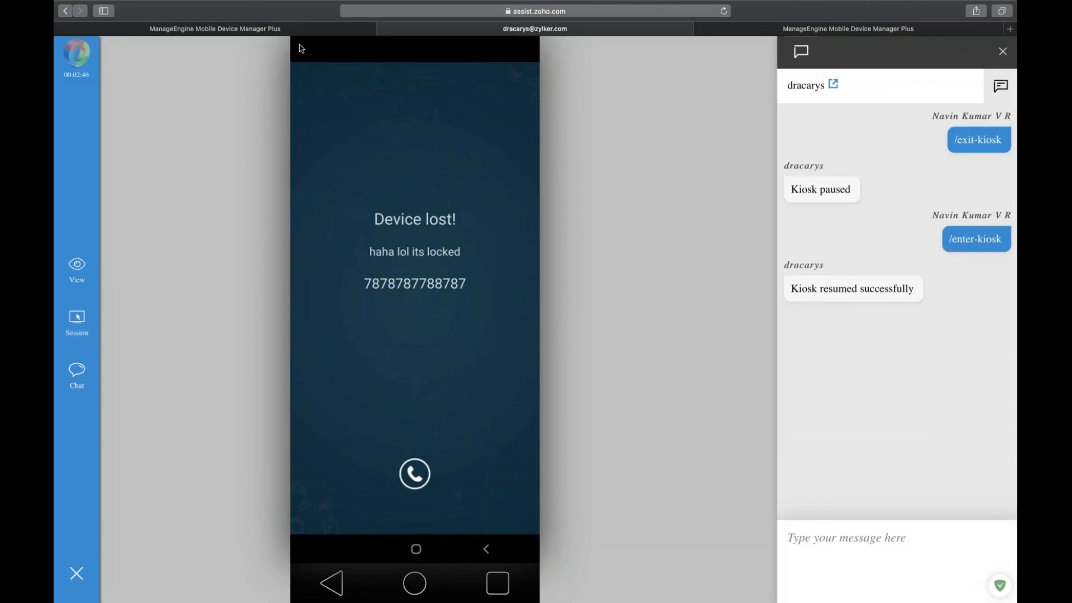
left_click(286, 33)
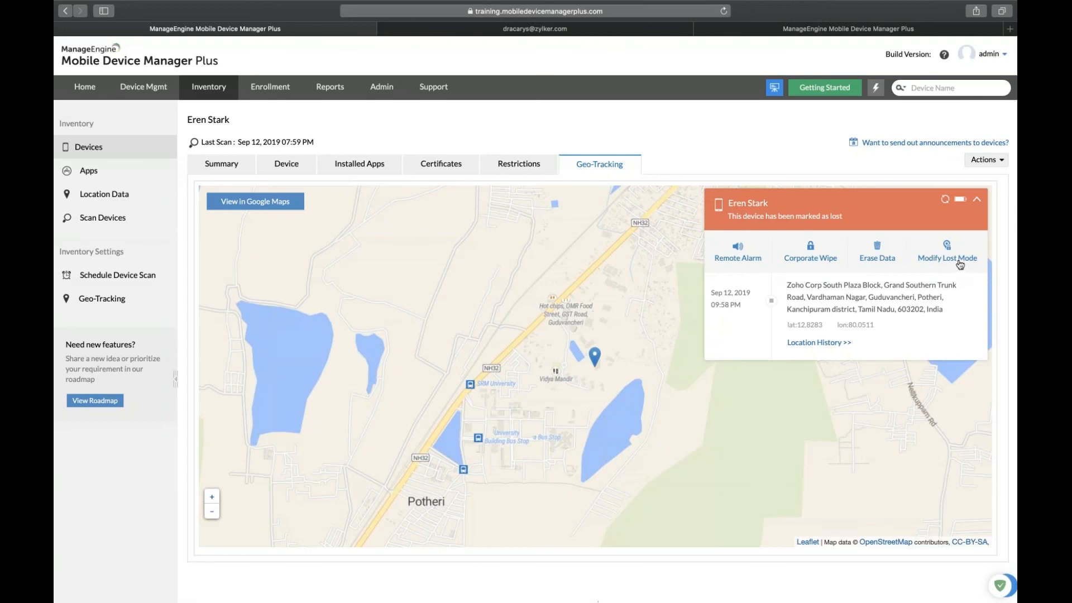
Stop Lost Mode on the device, entering 'test' as the reason.
left_click(955, 261)
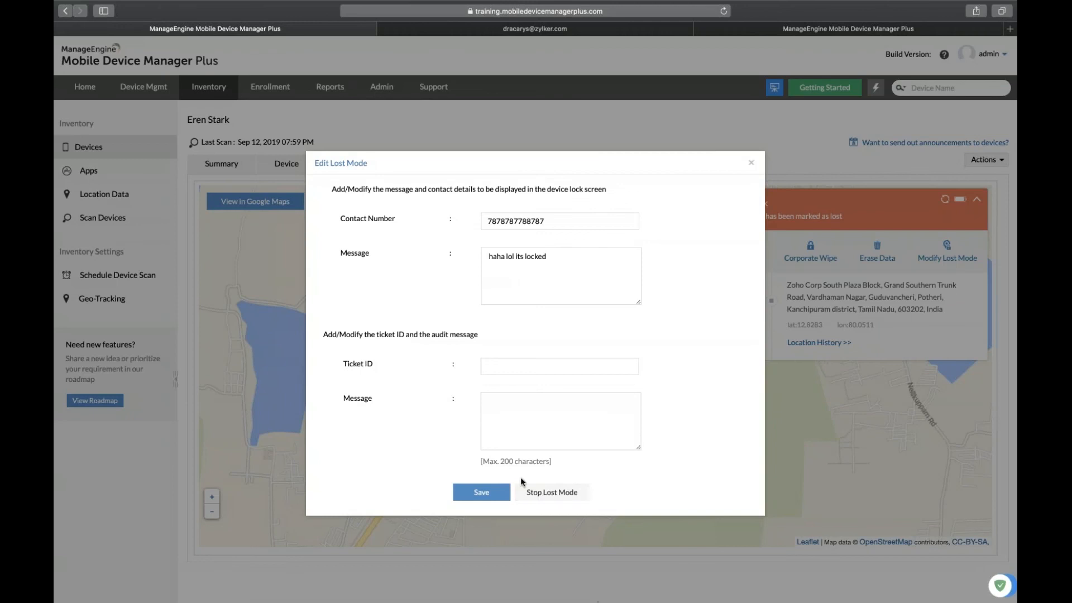
left_click(541, 493)
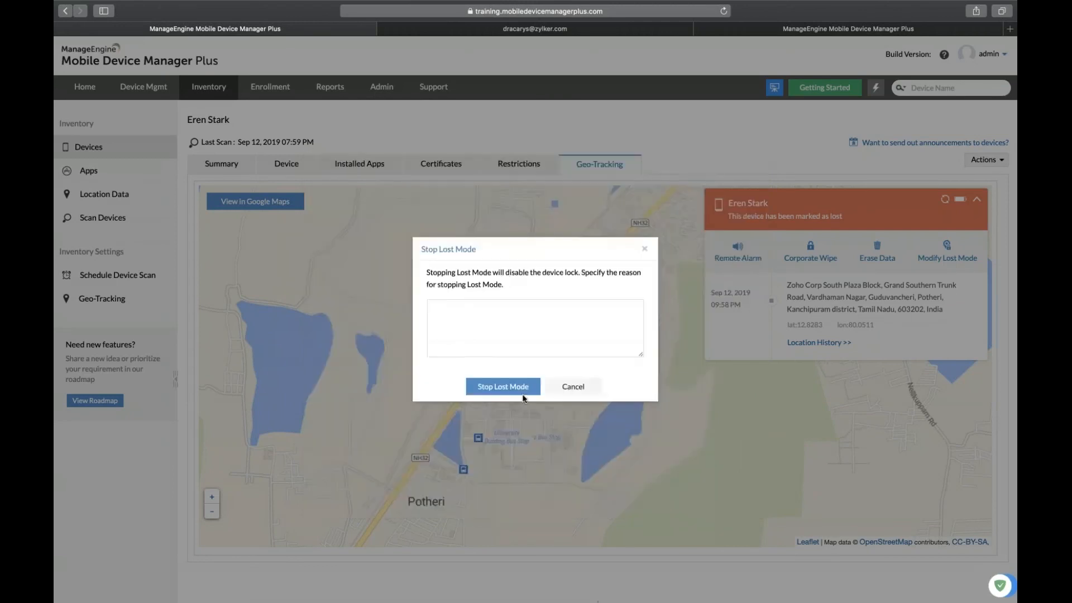
left_click(524, 393)
left_click(503, 354)
type("t")
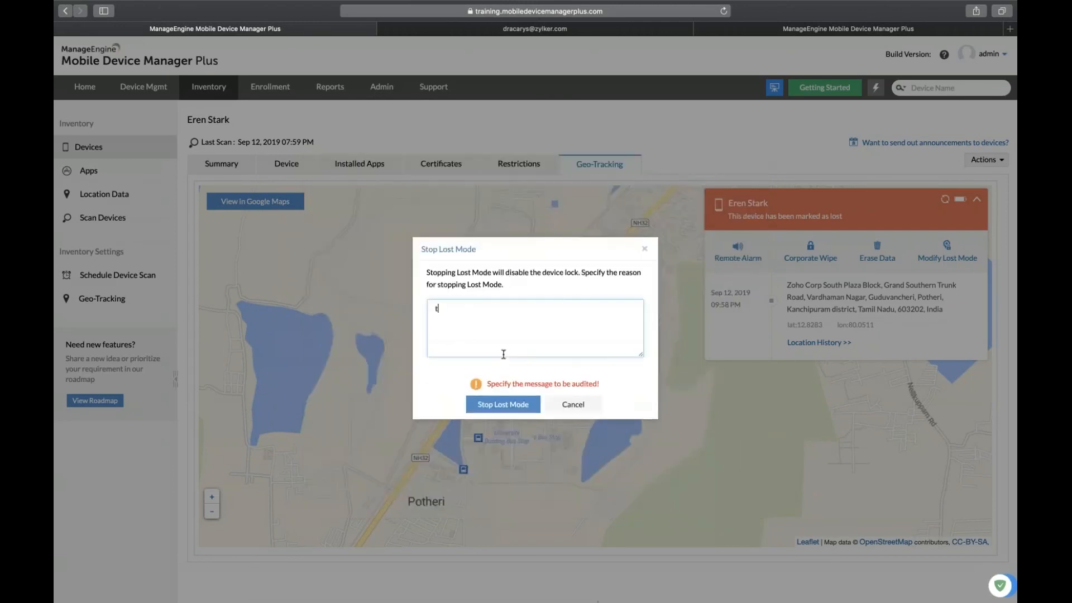
type("est")
left_click(511, 416)
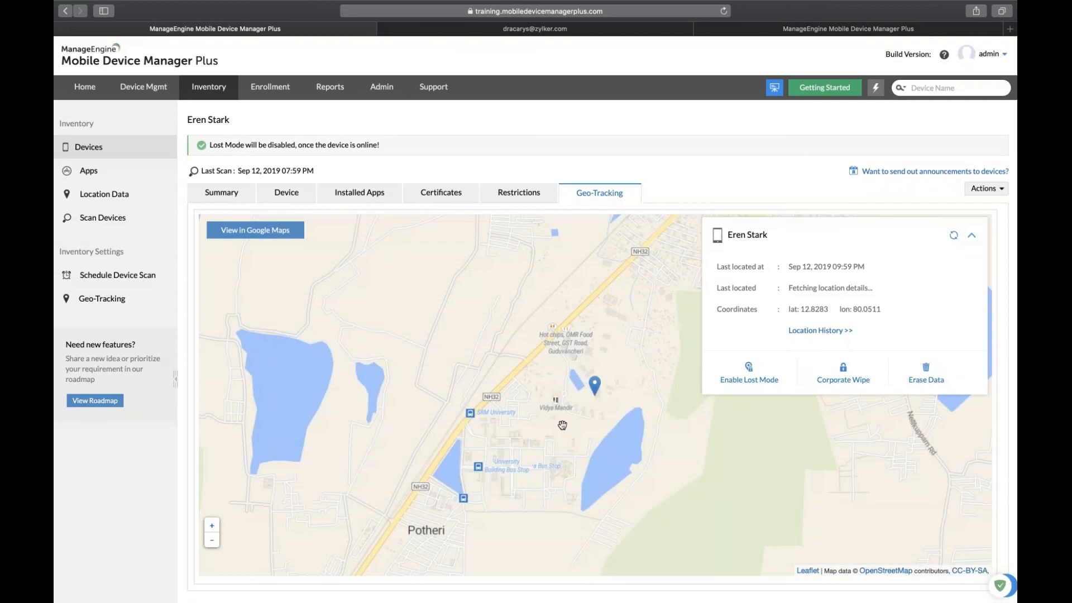
Open the Zoho_MDM_UC_Samsung device from the location map and show its Sep 12 history.
left_click(102, 194)
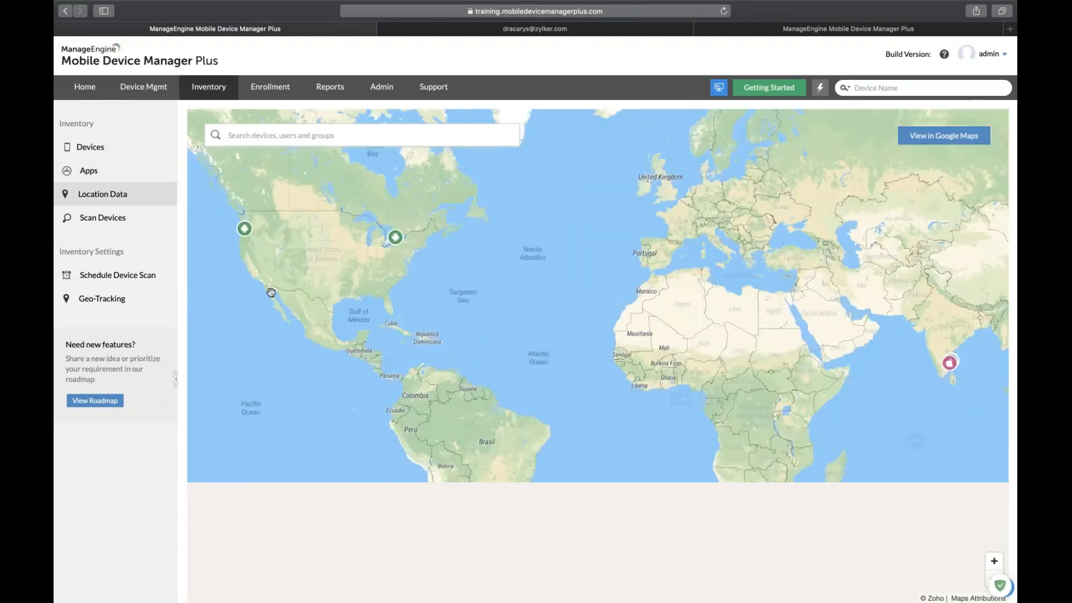
left_click(395, 236)
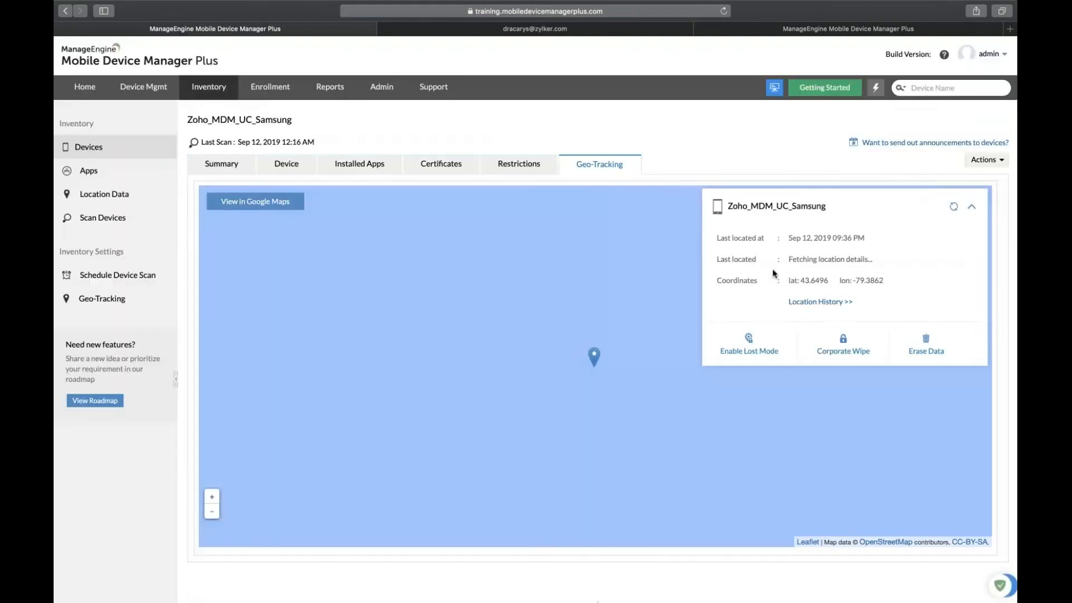
left_click(808, 301)
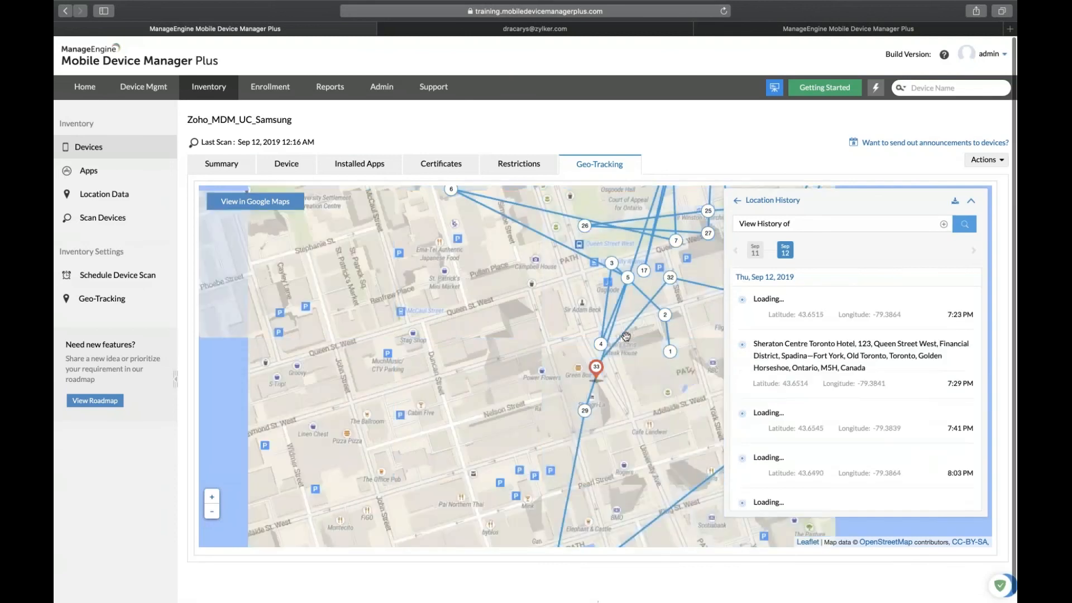
mouse_move(625, 336)
left_mouse_down()
mouse_move(608, 337)
mouse_move(474, 471)
mouse_move(418, 437)
left_mouse_up()
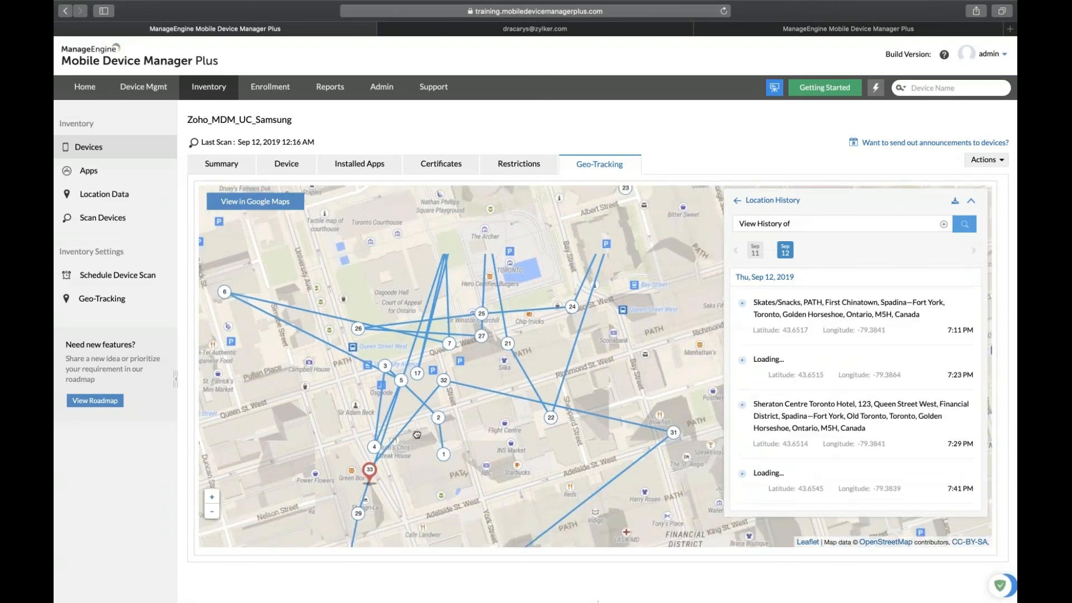
left_click_drag(417, 435, 415, 432)
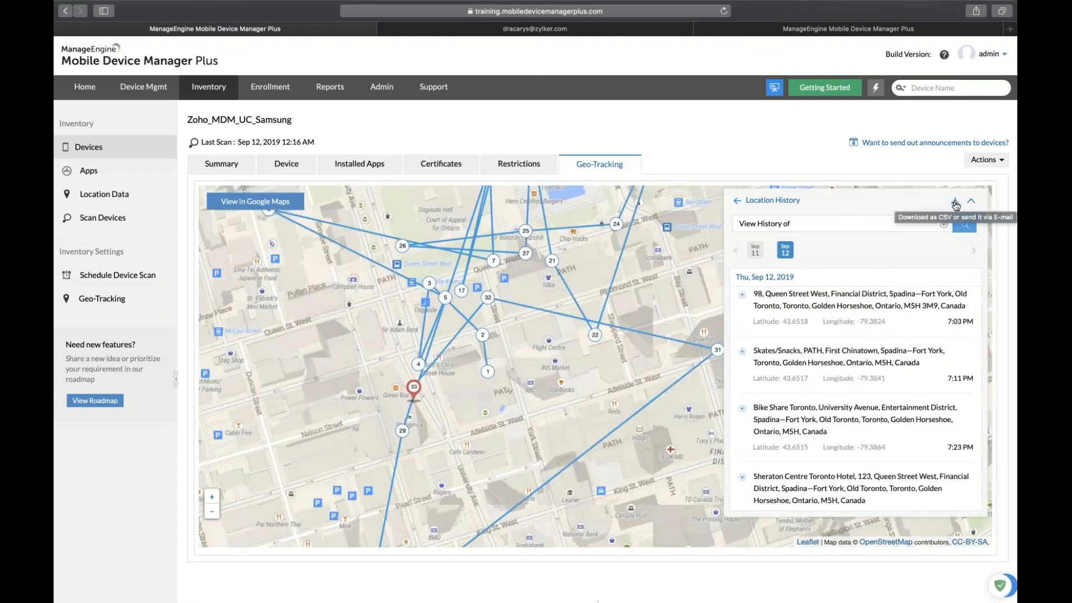
left_click(955, 203)
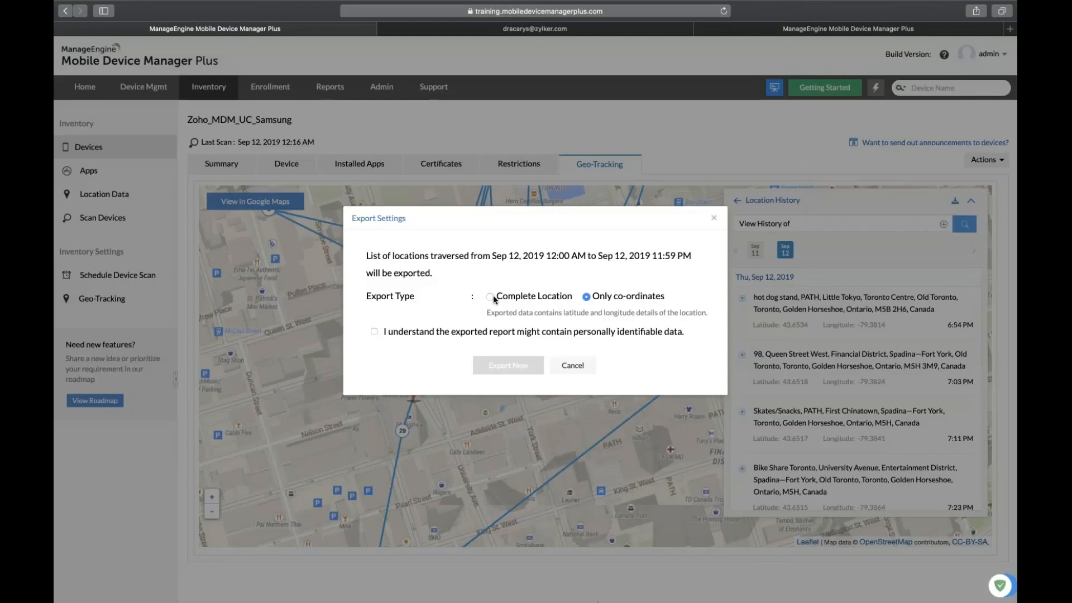
left_click(493, 296)
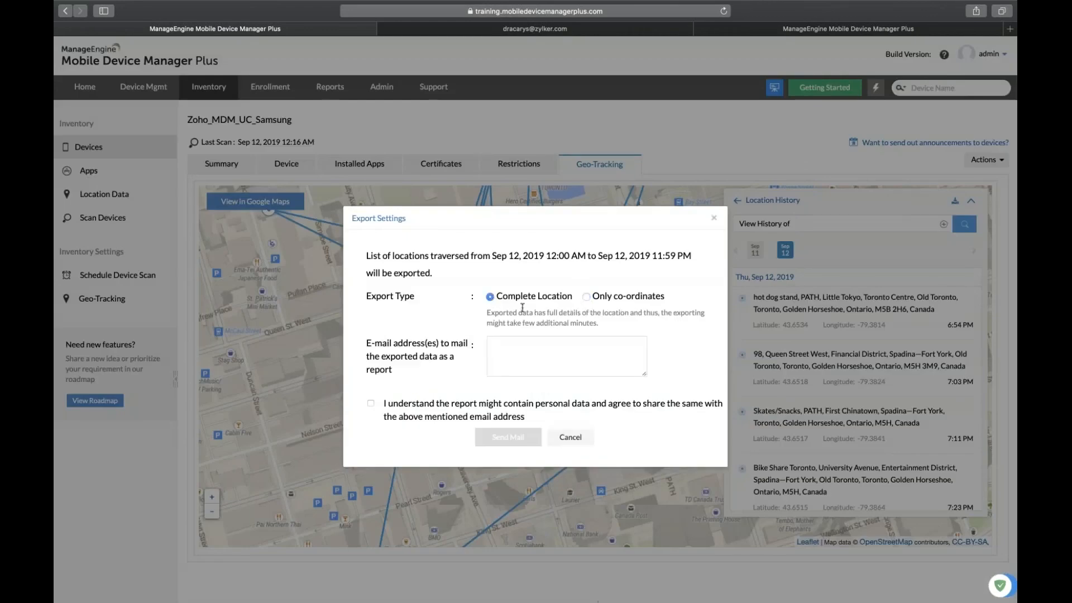
left_click(585, 297)
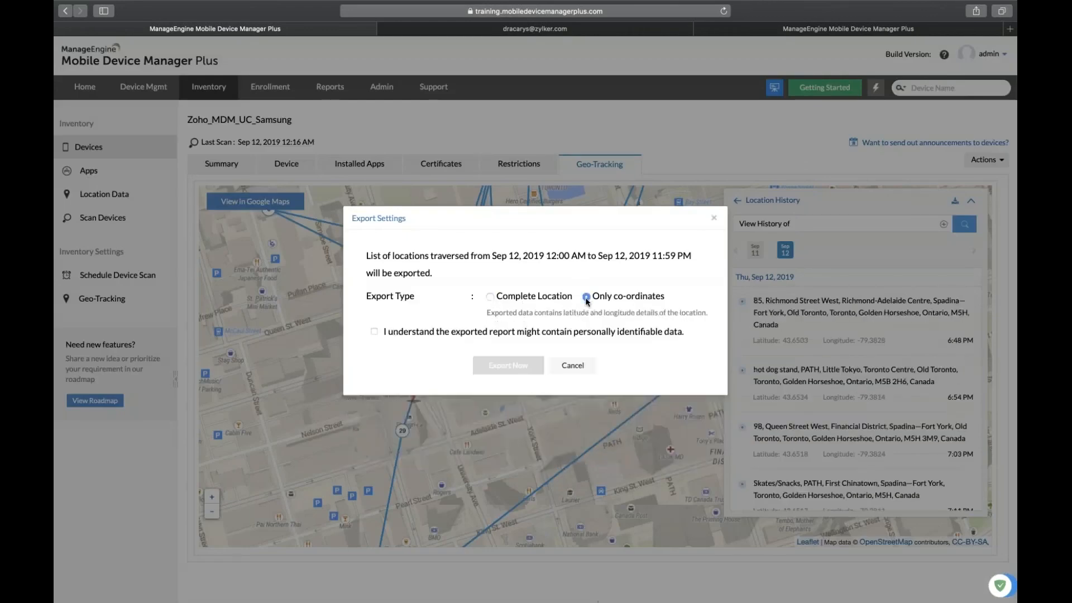
left_click(715, 221)
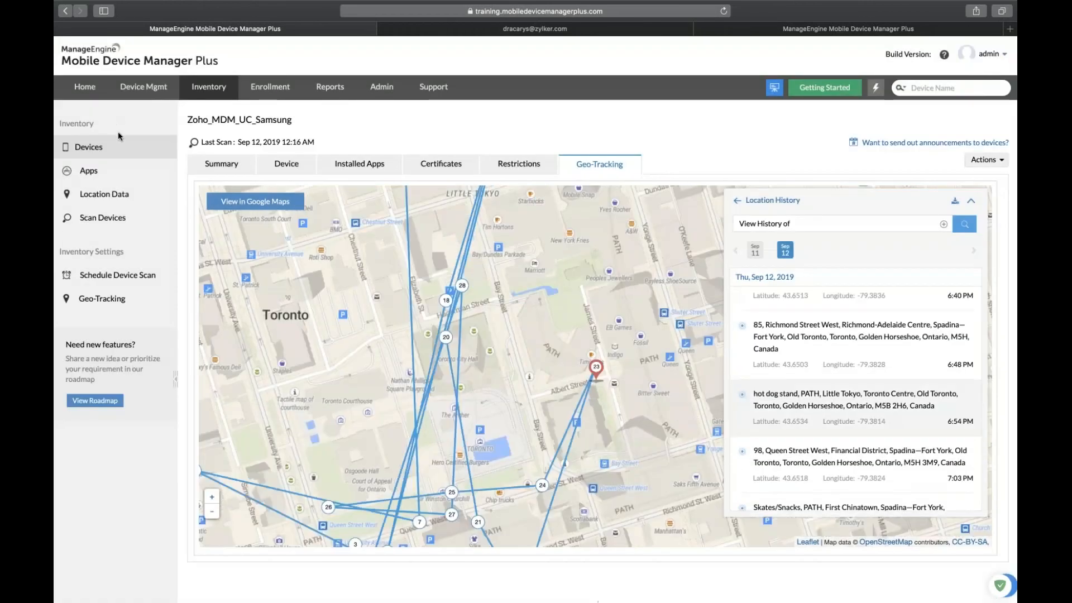
Advance to the Scenario 1 slide on preventing app uninstalls, then return to the device groups list.
left_click(214, 93)
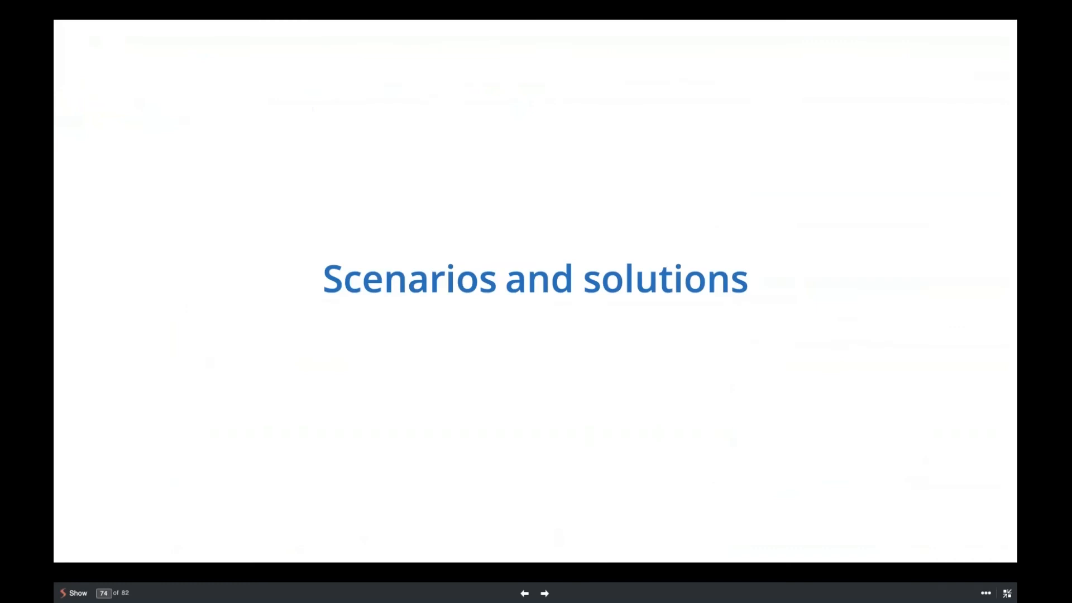
key("Right")
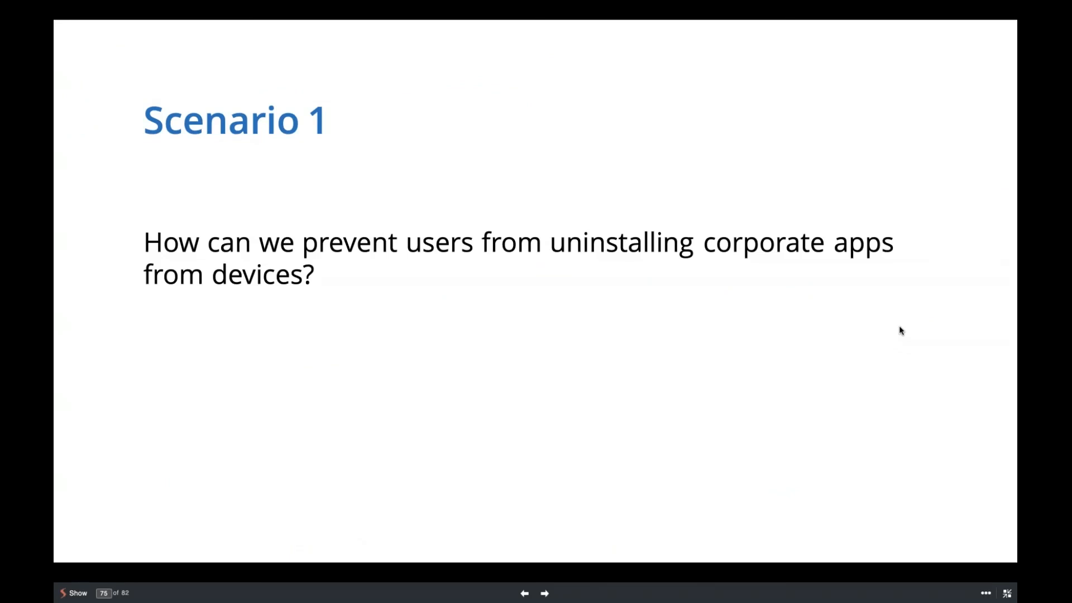
key("ctrl+Right")
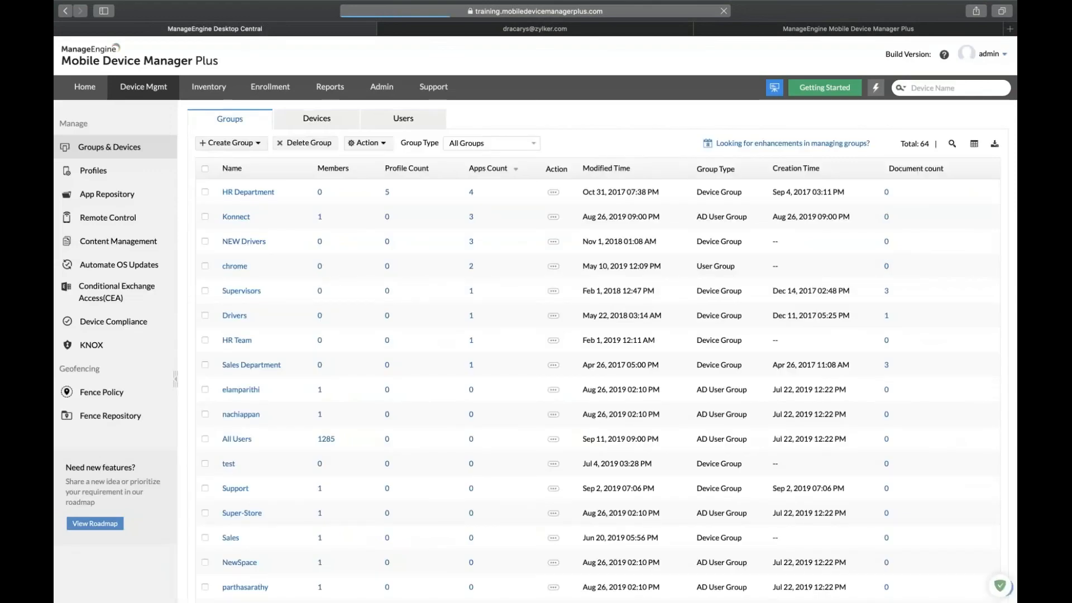
Create Apple profile MyProfile1823 with Deleting apps set to Restrict, then switch back to the slides.
left_click(112, 173)
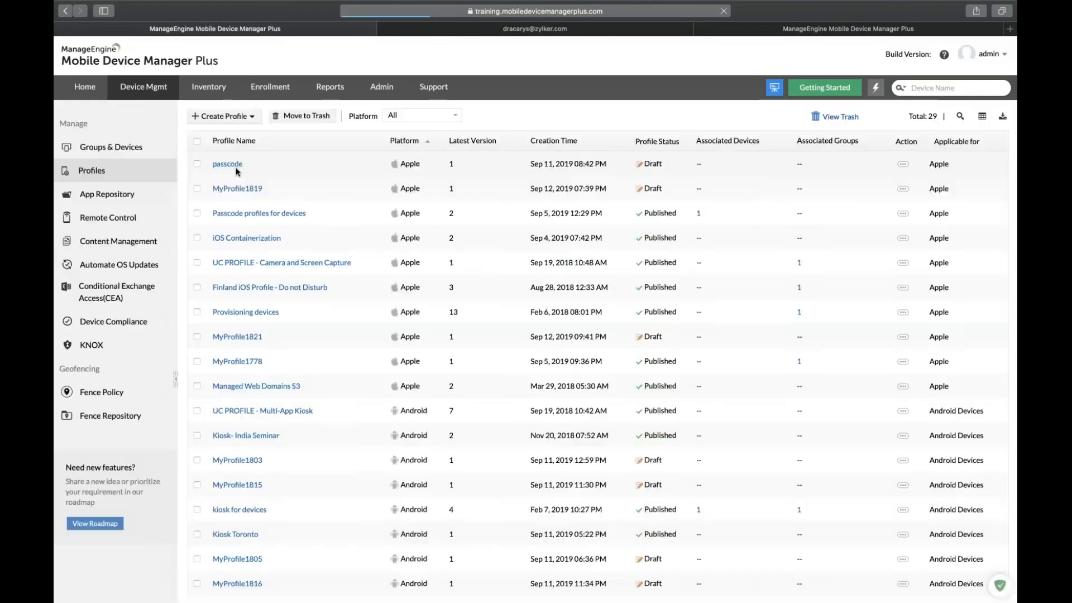
left_click(224, 116)
left_click(240, 139)
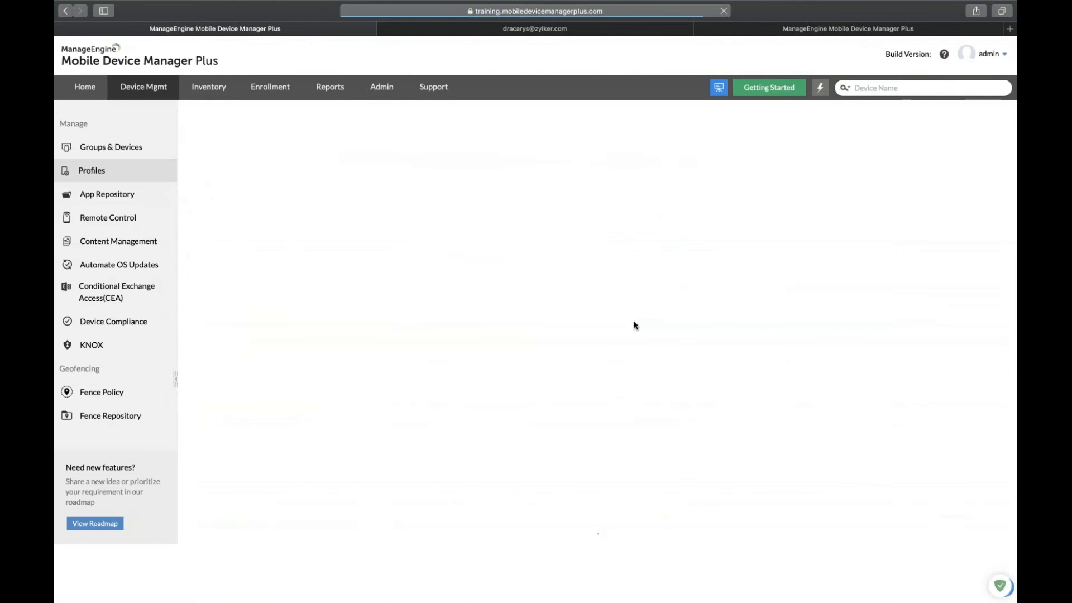
left_click(581, 271)
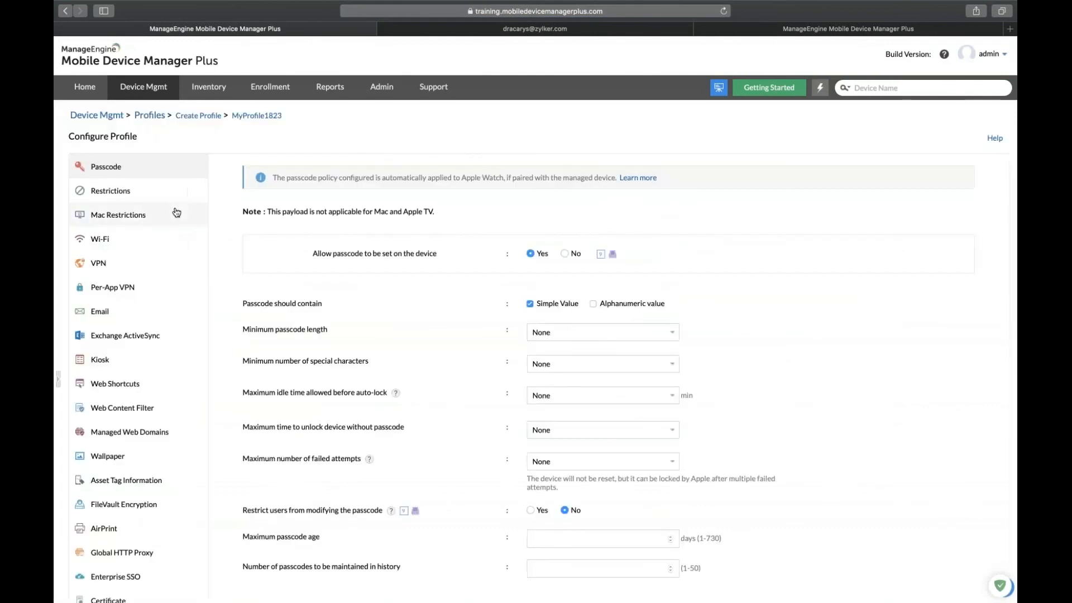
left_click(174, 196)
left_click(246, 229)
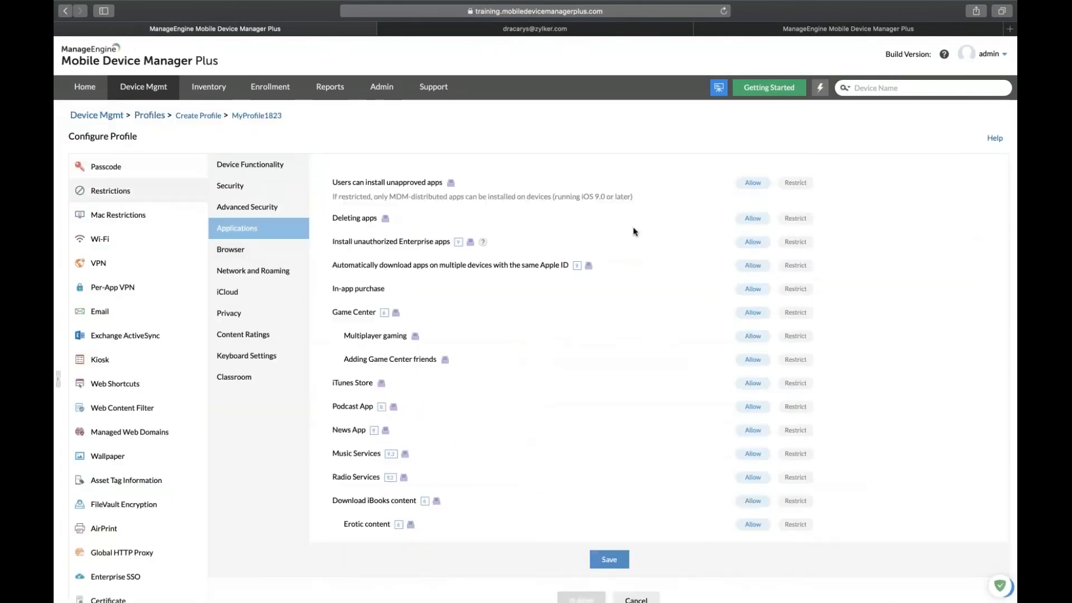
left_click(806, 221)
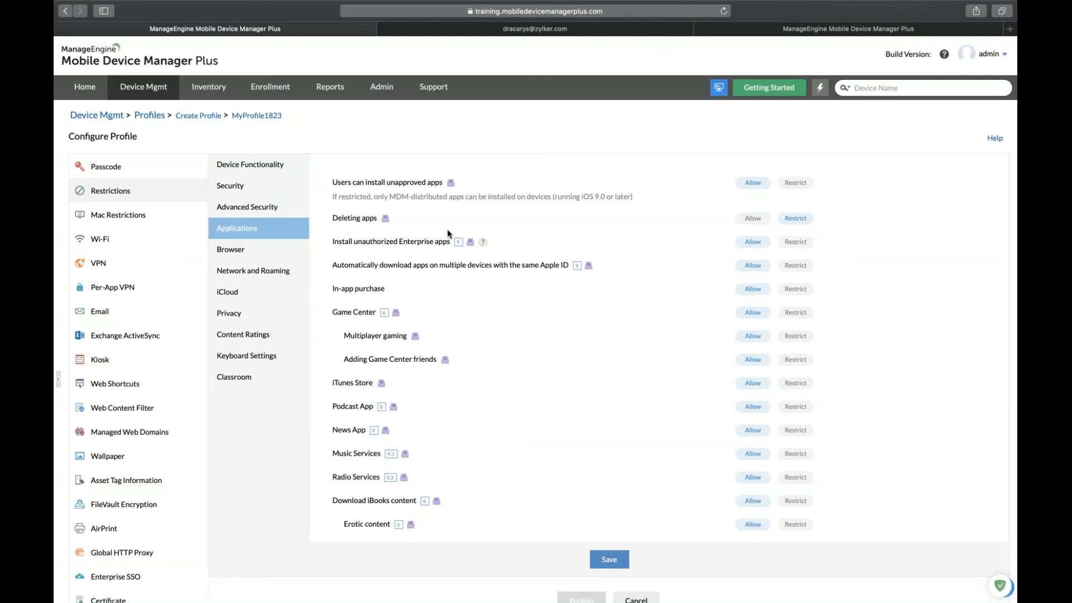
key("ctrl+Left")
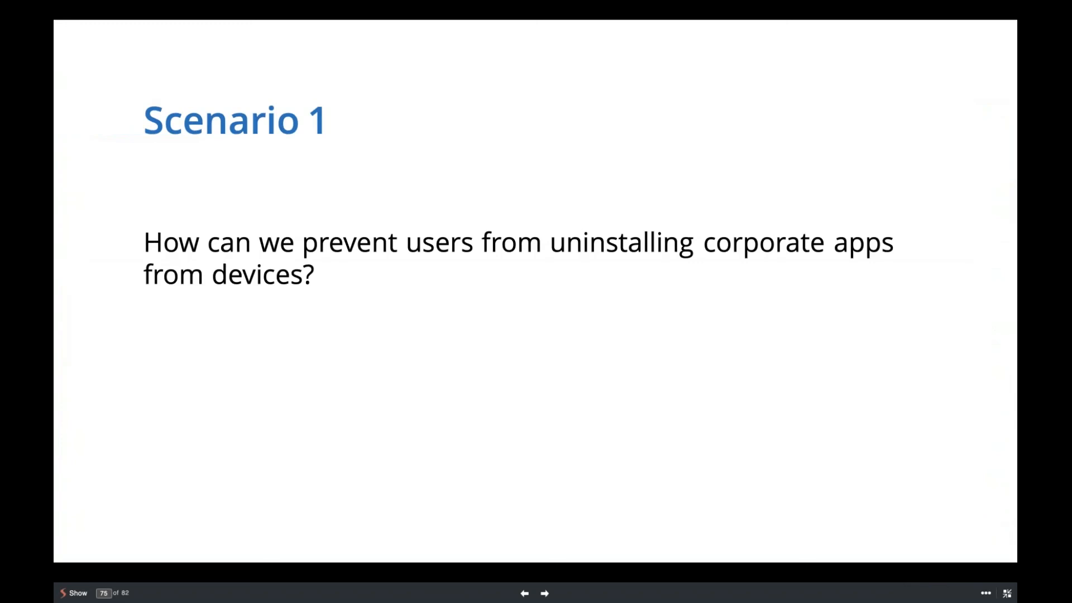
Advance to slide 76 (Scenario 2), then go back to MyProfile1823's app restrictions.
key("Right")
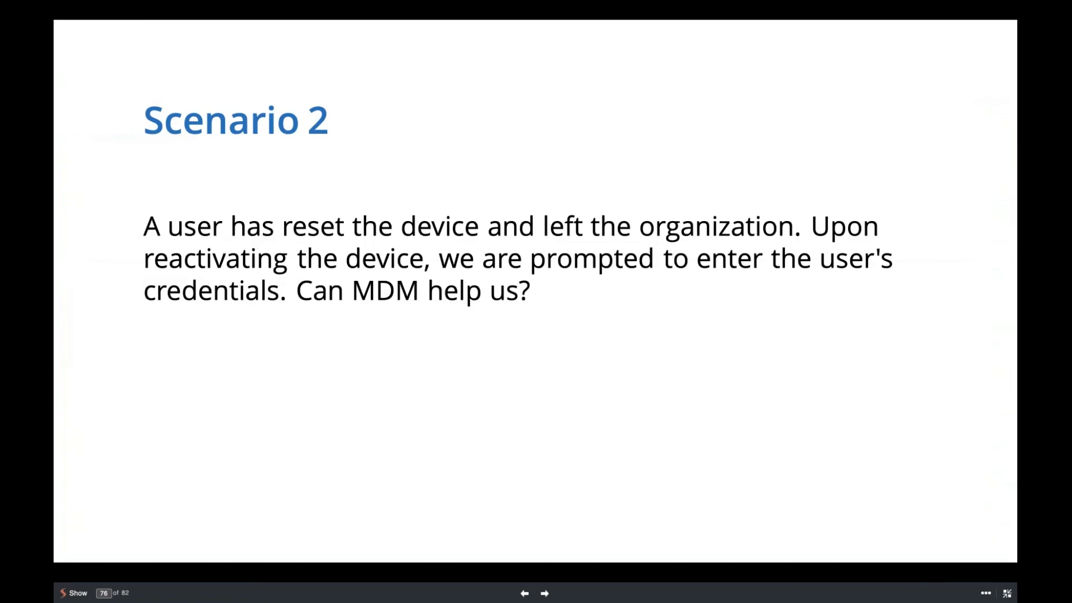
key("ctrl+Right")
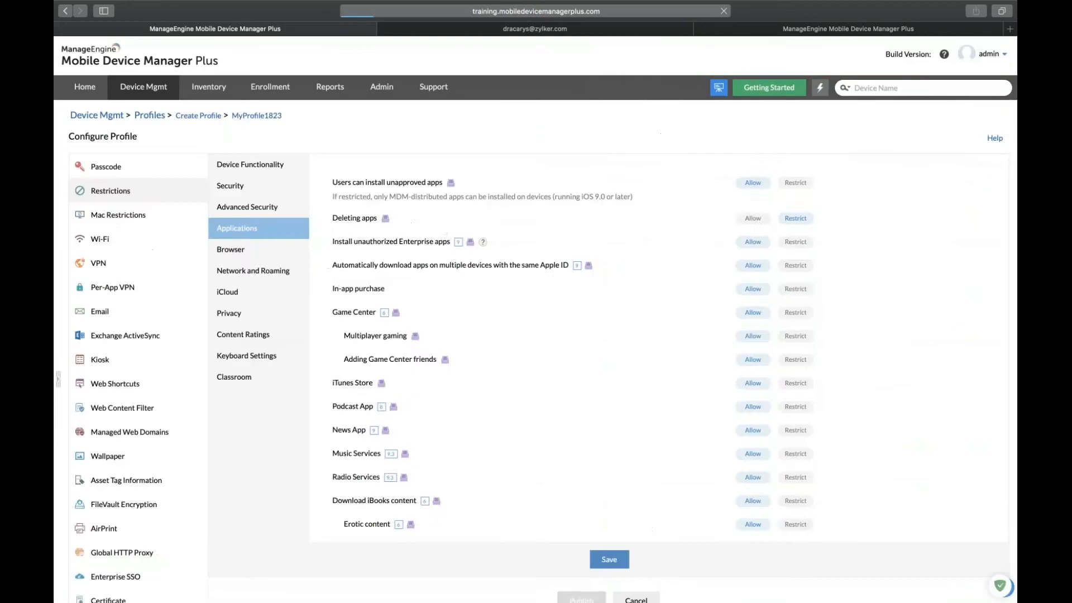
Reload the console and create a new Android profile named MyProfile1824.
key("super+r")
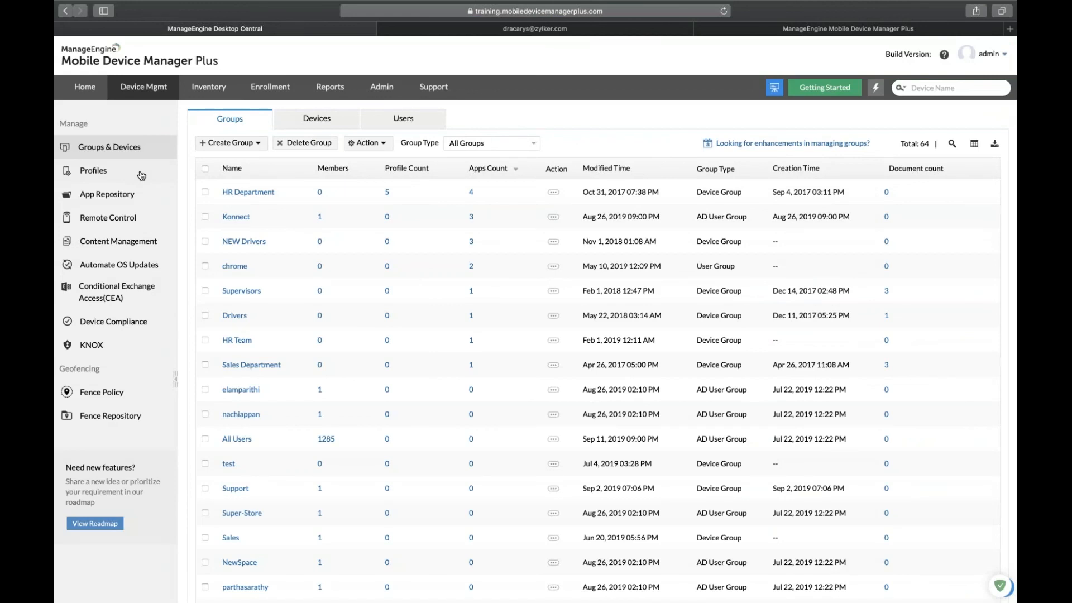
left_click(141, 176)
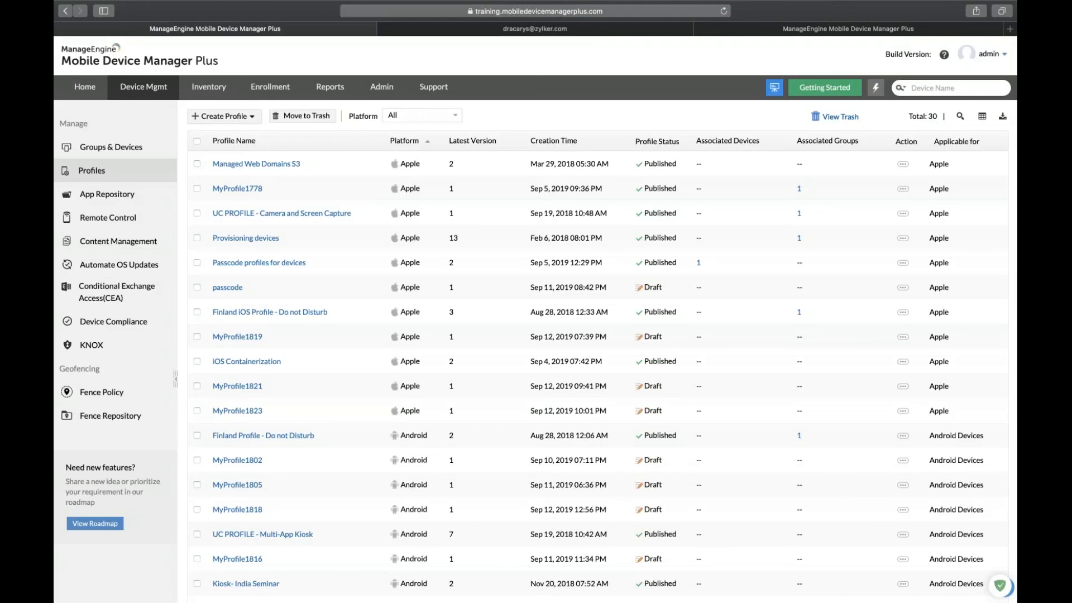
left_click(221, 122)
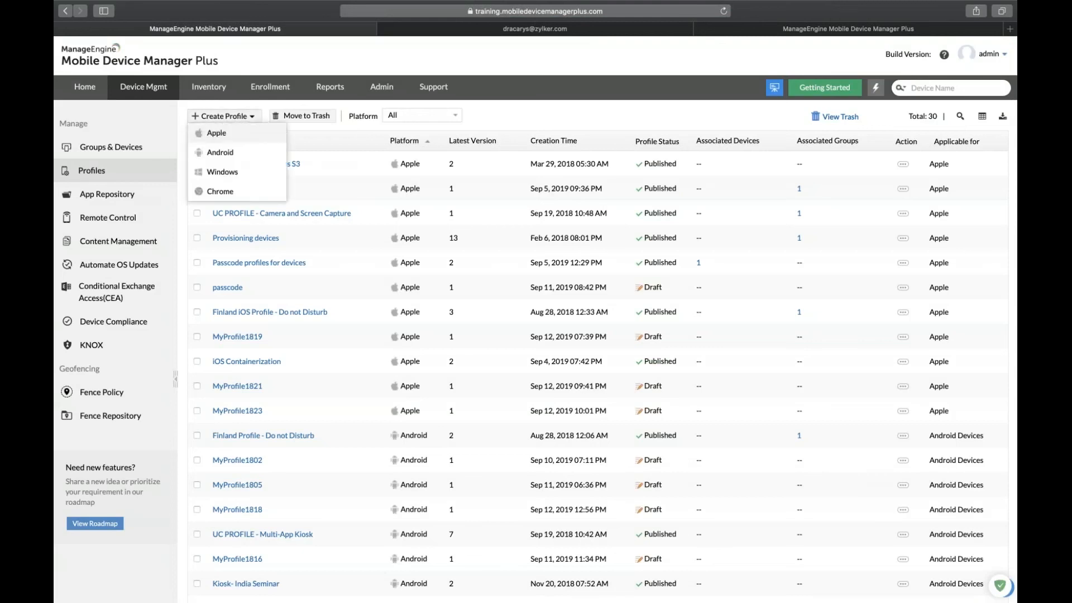
left_click(220, 152)
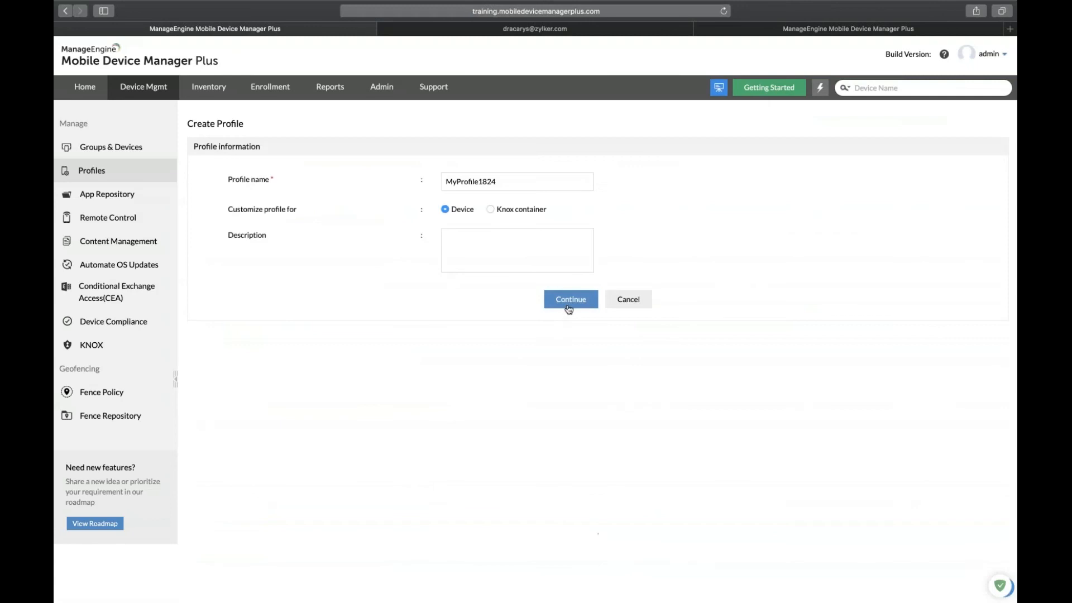
left_click(568, 309)
Open MyProfile1824's EFRP settings and its e-mail and Account ID fields, then return to the slides.
left_click(100, 311)
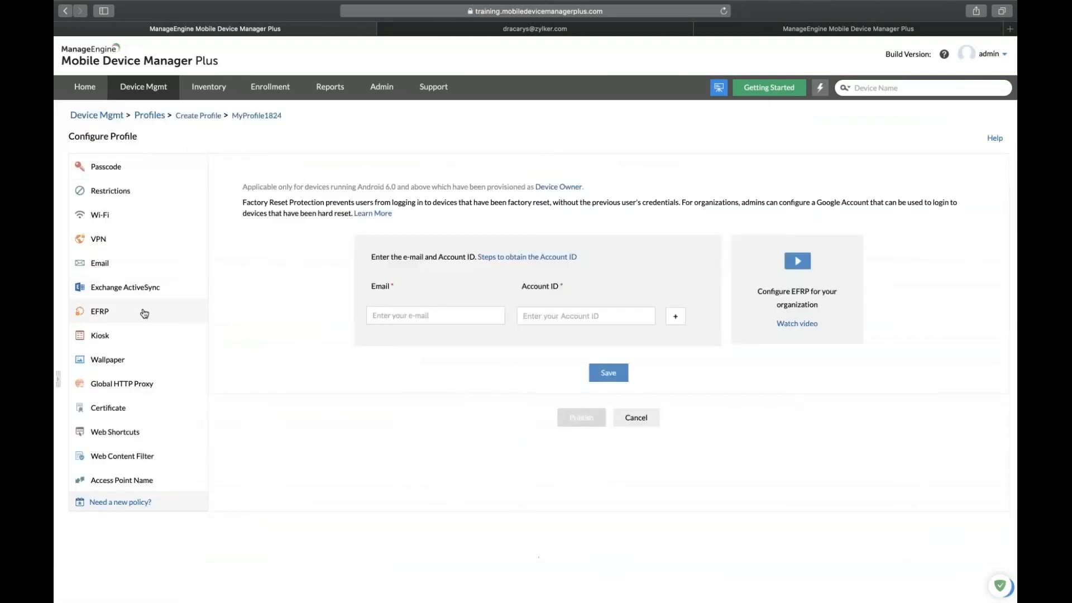
left_click(447, 314)
left_click(571, 315)
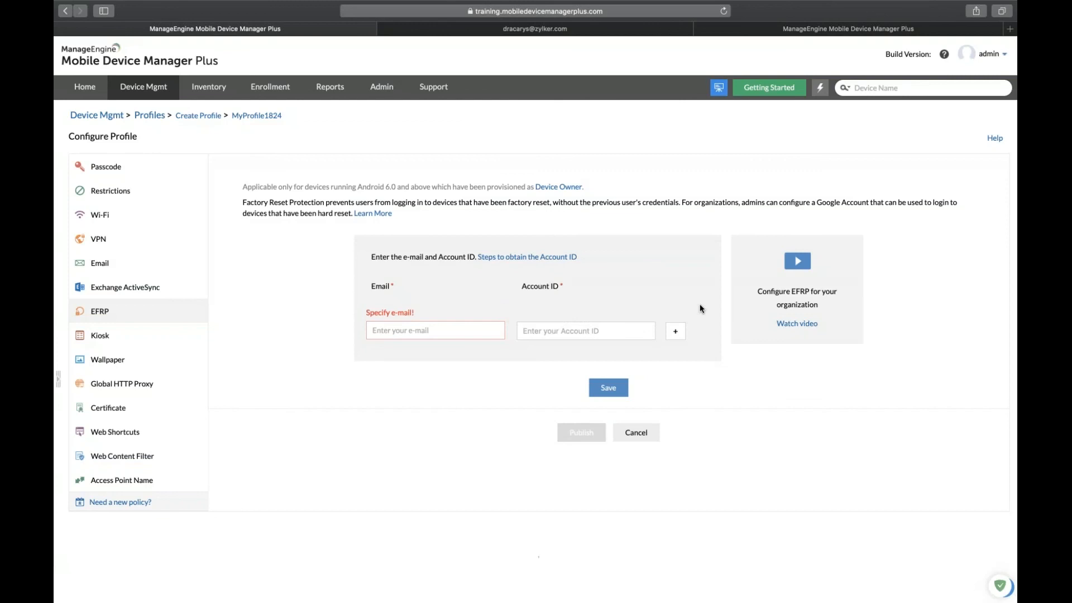
key("ctrl+Left")
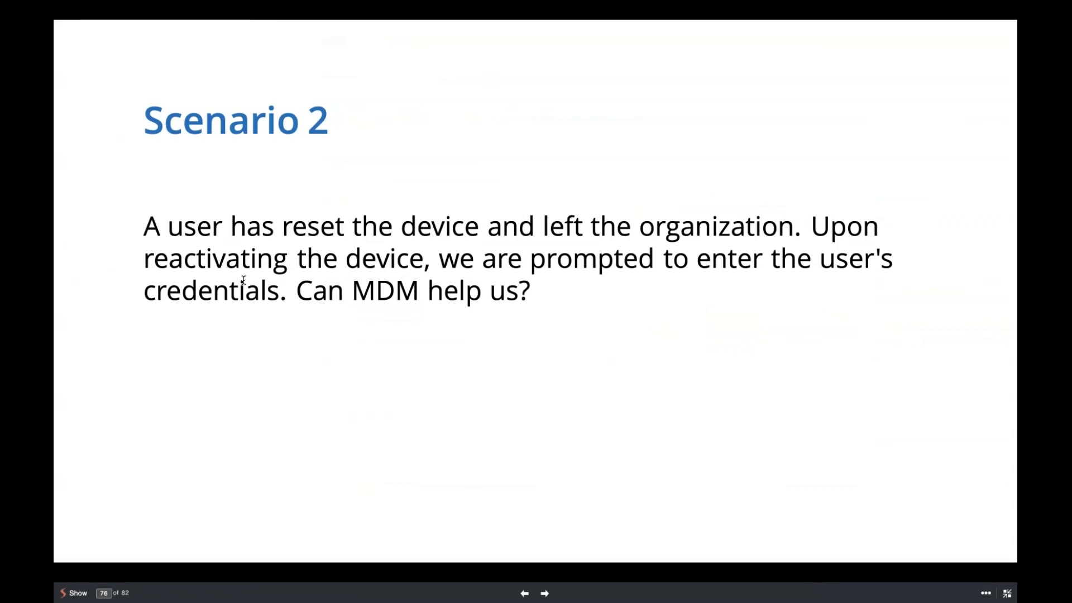
Advance to slide 77 (Scenario 3), then return to MyProfile1824's EFRP form.
key("Right")
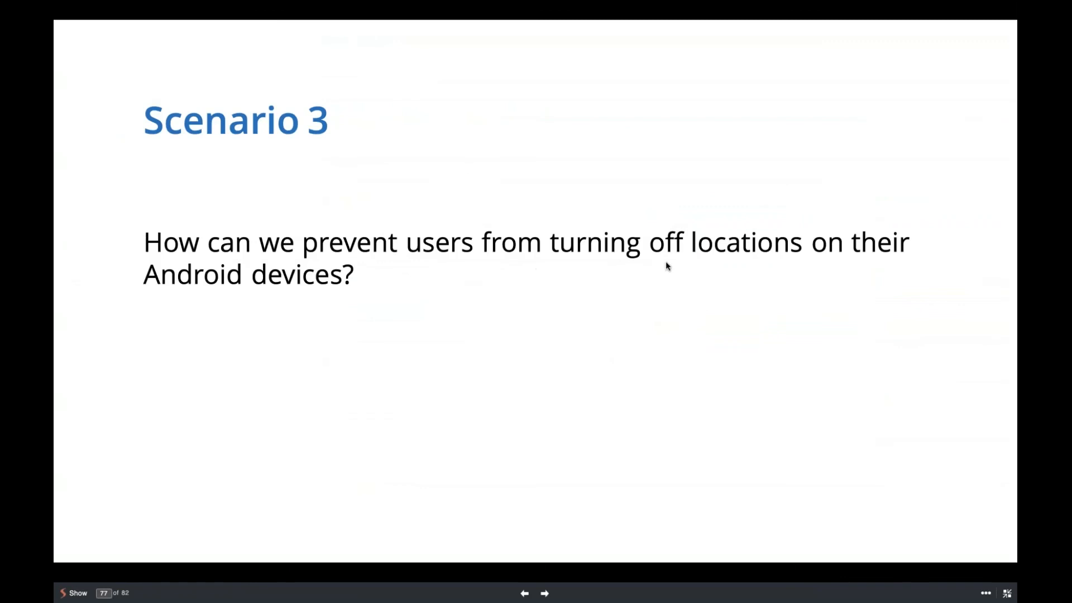
key("ctrl+Right")
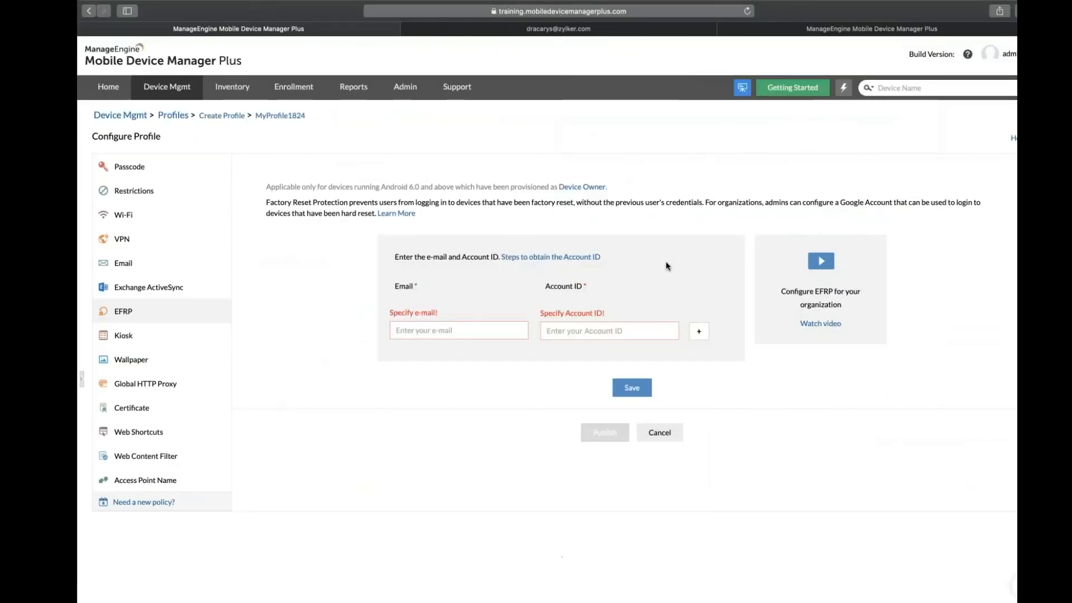
Set MyProfile1824's location services to Always On, check device inventory, then reach slide 79.
left_click(110, 191)
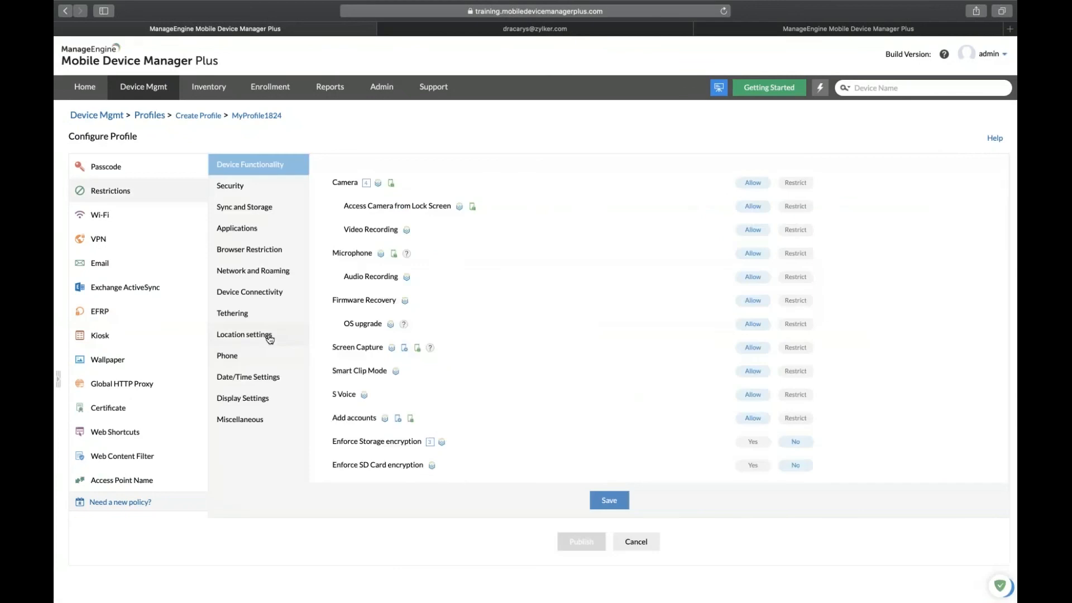
left_click(270, 335)
left_click(793, 185)
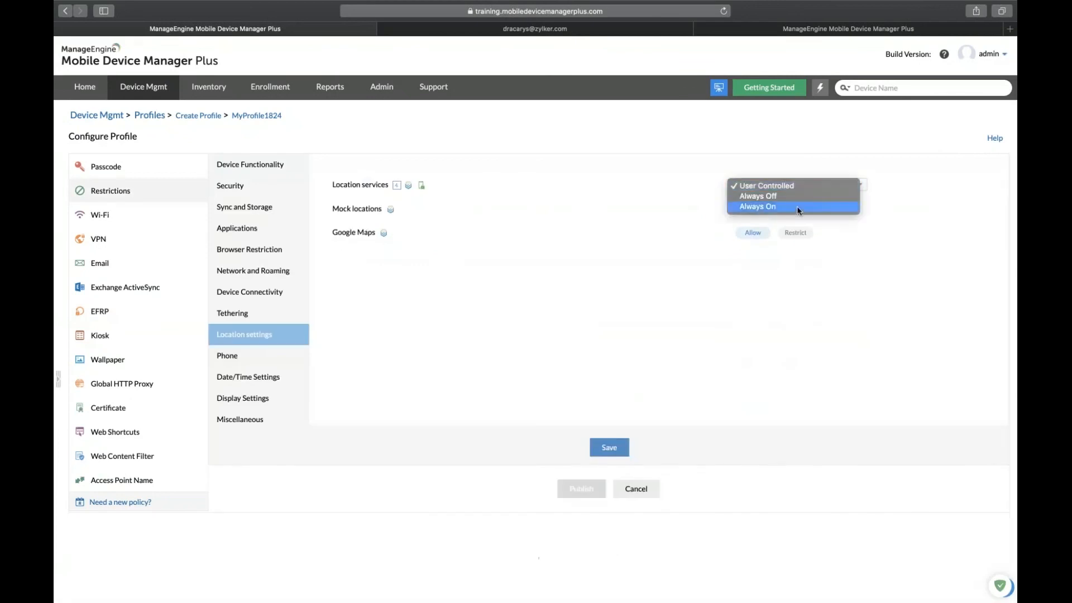
left_click(799, 210)
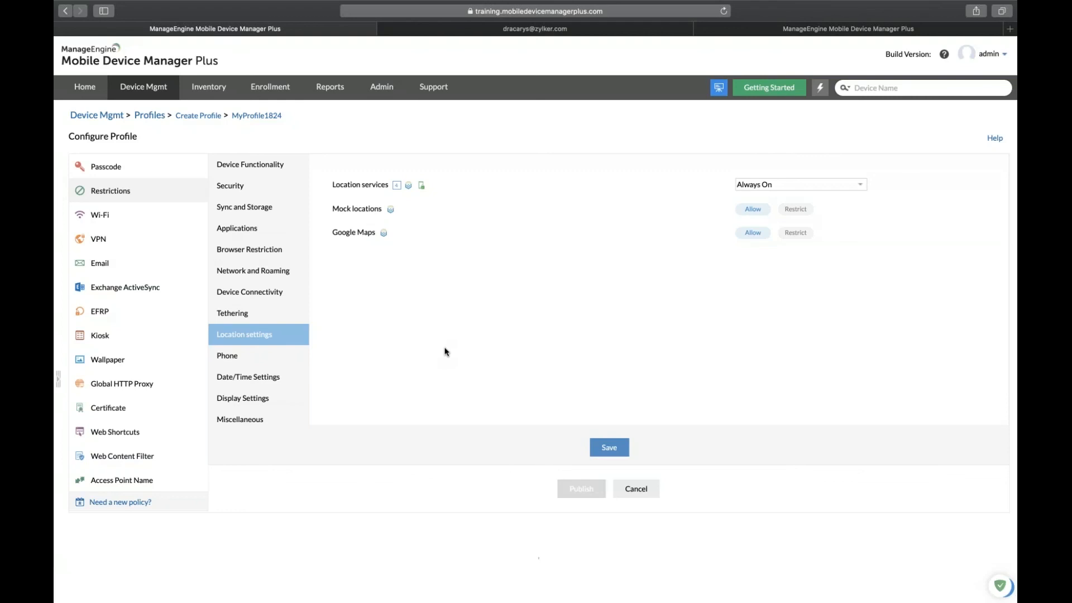
left_click(215, 88)
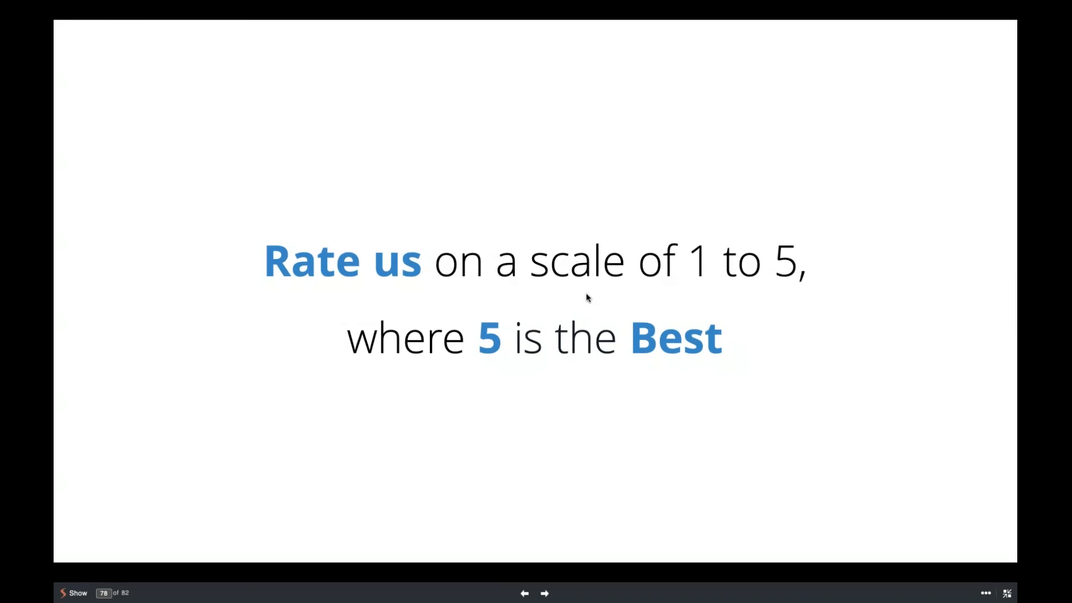
key("Right")
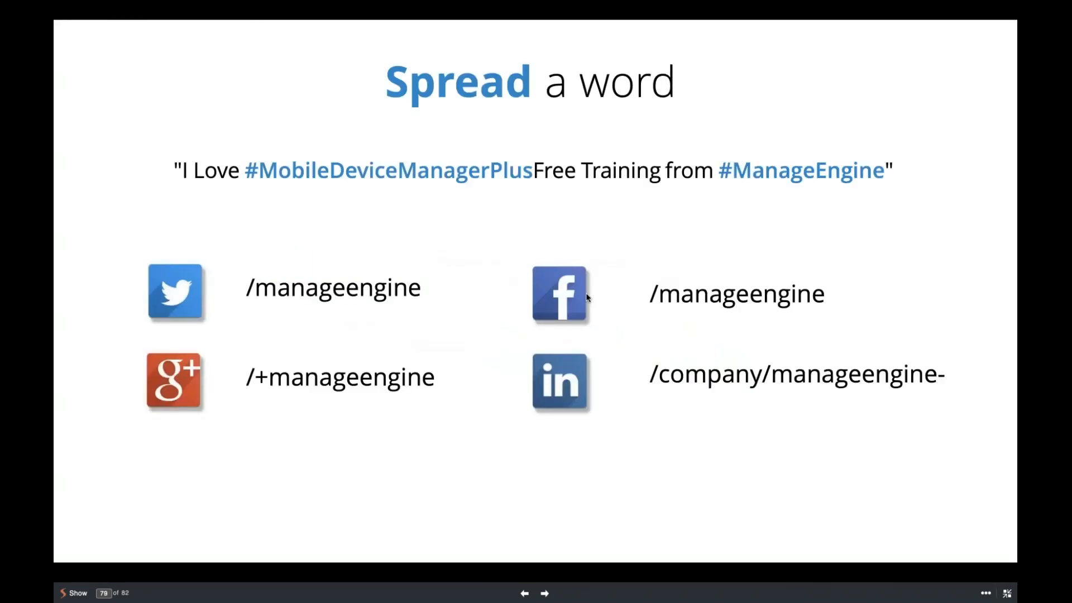